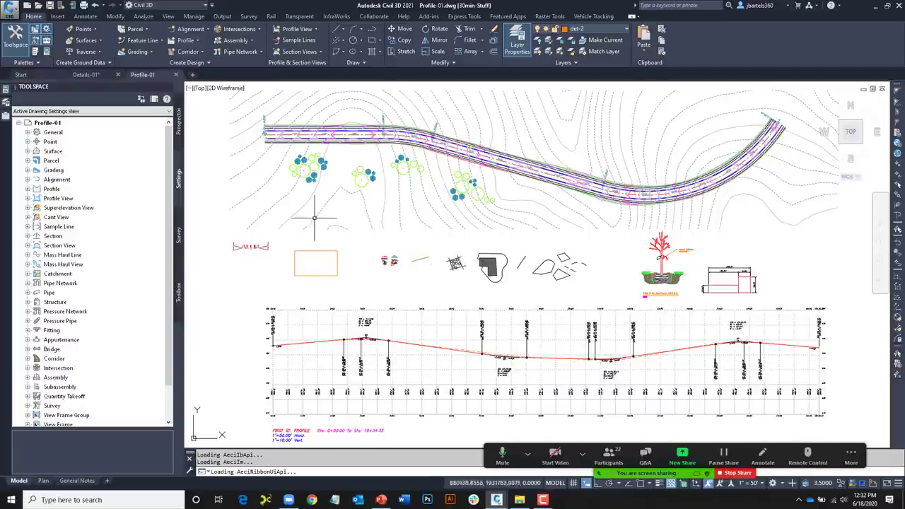
# - Float the anchored Properties palette over the drawing area and anchor it again at the window's edge
pyautogui.click(7, 86)
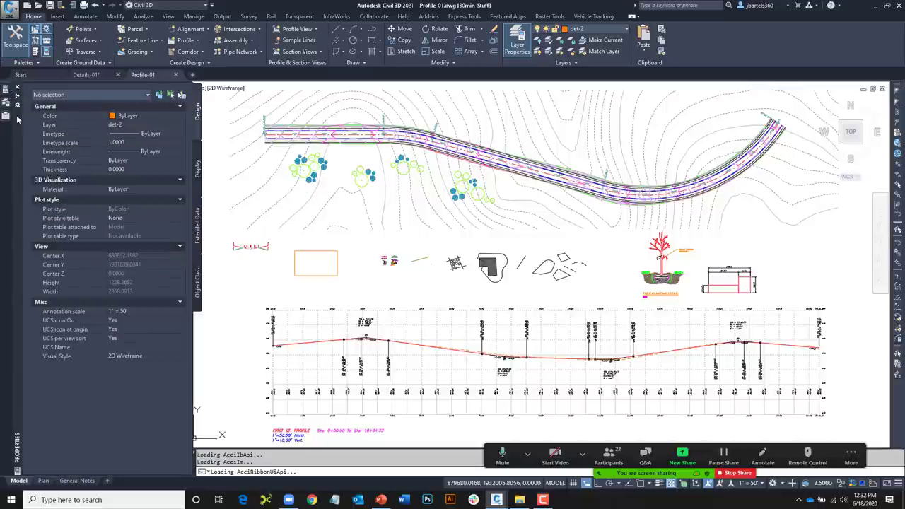
pyautogui.moveTo(18, 120); pyautogui.dragTo(268, 113)
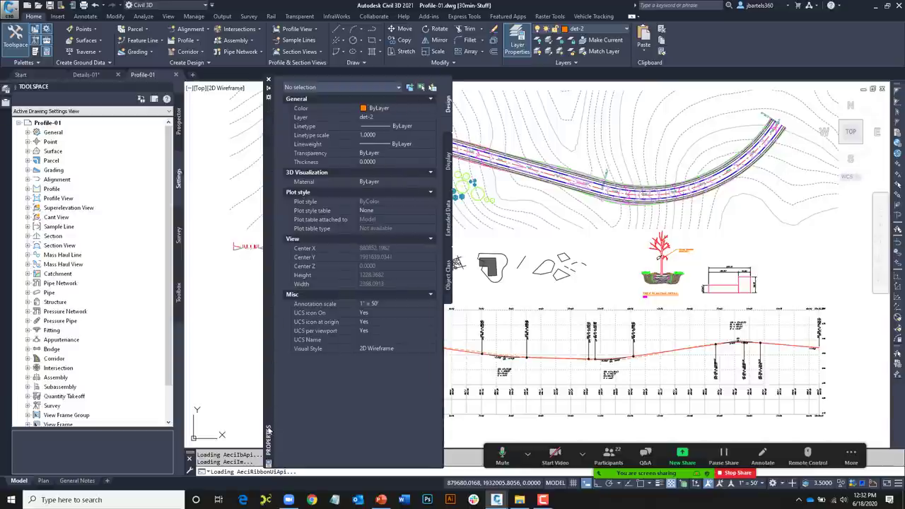
pyautogui.moveTo(269, 260)
pyautogui.mouseDown()
pyautogui.moveTo(258, 241)
pyautogui.moveTo(278, 227)
pyautogui.moveTo(201, 224)
pyautogui.moveTo(210, 227)
pyautogui.moveTo(141, 203)
pyautogui.moveTo(31, 197)
pyautogui.mouseUp()
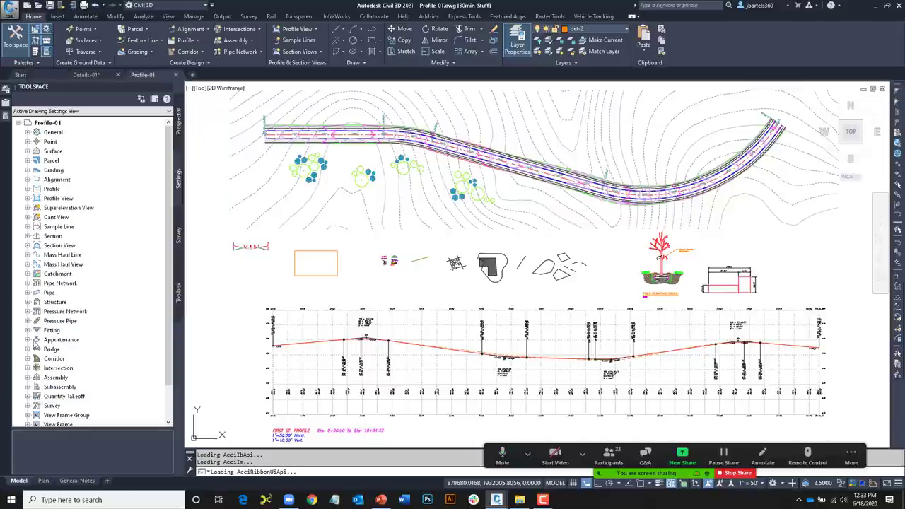
pyautogui.moveTo(7, 119)
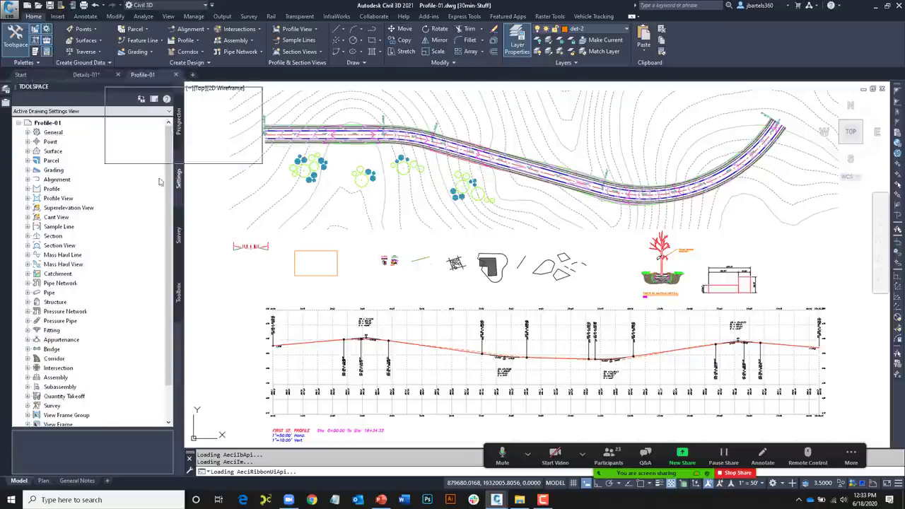
pyautogui.moveTo(227, 171)
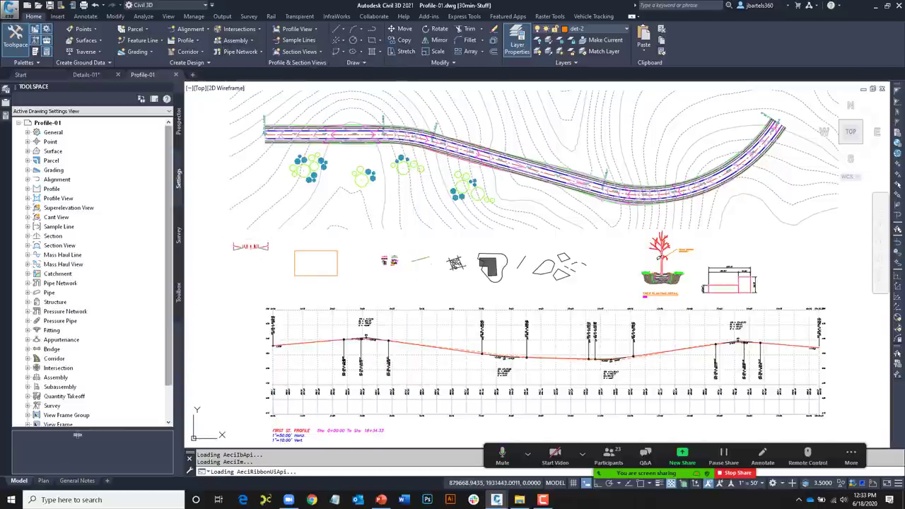
# - Look at the Plan and General Notes layouts and return to the Plan layout
pyautogui.click(44, 481)
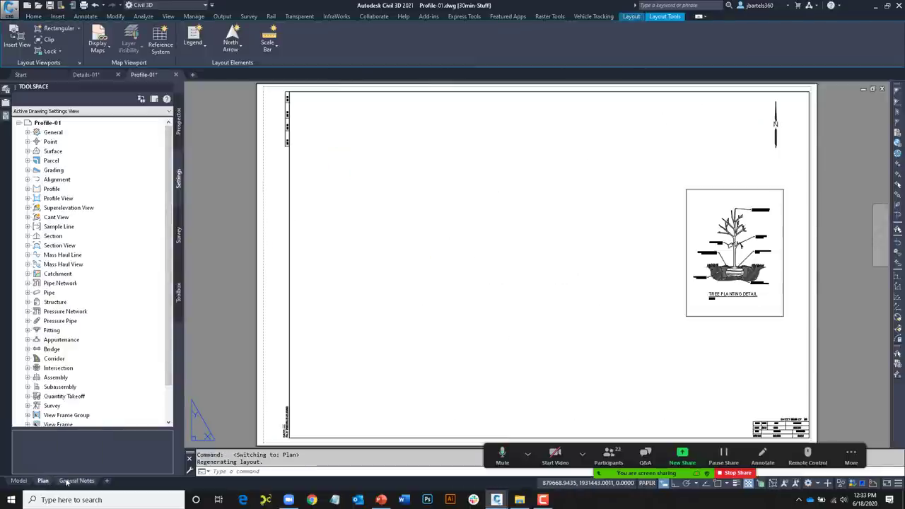
pyautogui.click(68, 481)
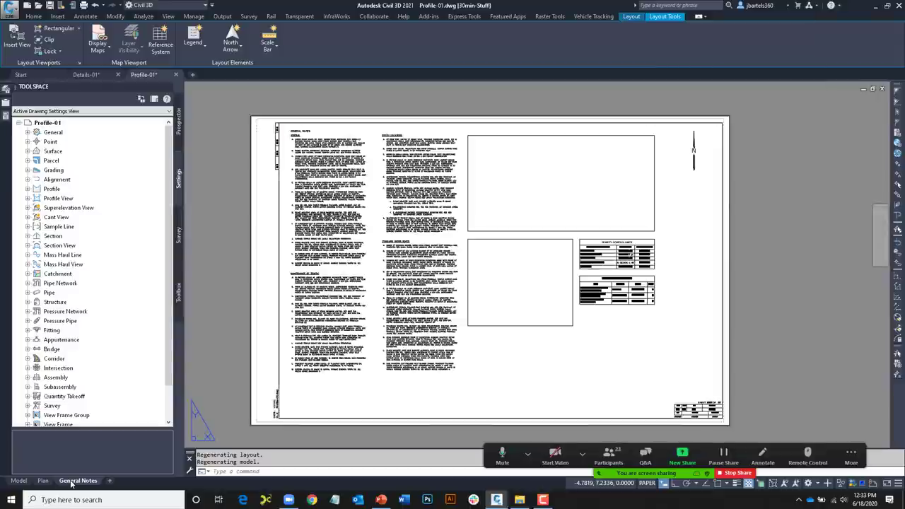
pyautogui.click(44, 480)
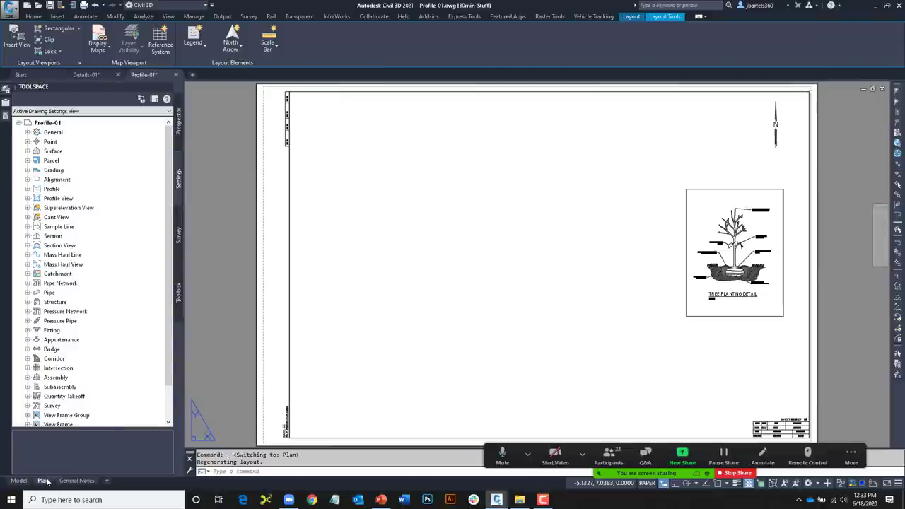
# - Make two copies of the Plan layout, placed between Plan and General Notes
pyautogui.moveTo(48, 481)
pyautogui.mouseDown()
pyautogui.moveTo(91, 483)
pyautogui.moveTo(78, 474)
pyautogui.moveTo(42, 481)
pyautogui.moveTo(53, 483)
pyautogui.mouseUp()
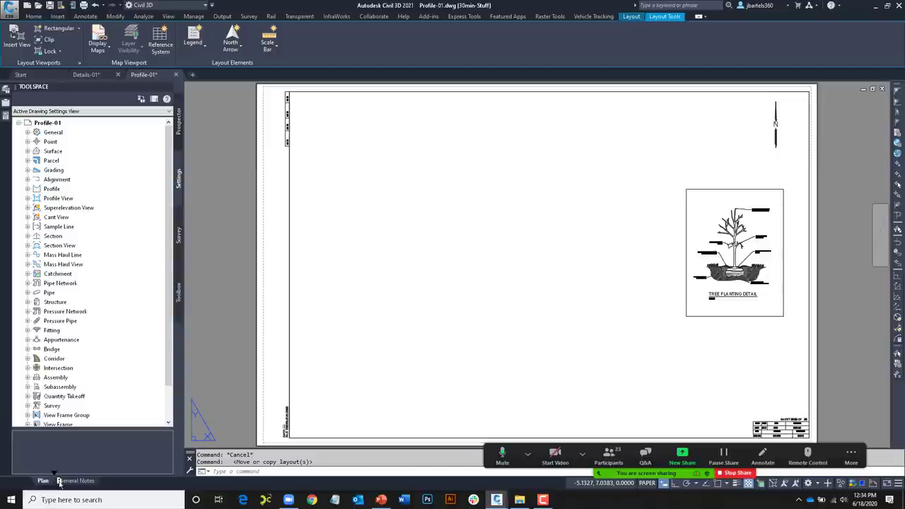
pyautogui.keyDown('ctrl'); pyautogui.moveTo(60, 481); pyautogui.dragTo(62, 482); pyautogui.keyUp('ctrl')
pyautogui.click(69, 481)
pyautogui.keyDown('ctrl'); pyautogui.moveTo(86, 481); pyautogui.dragTo(87, 482); pyautogui.keyUp('ctrl')
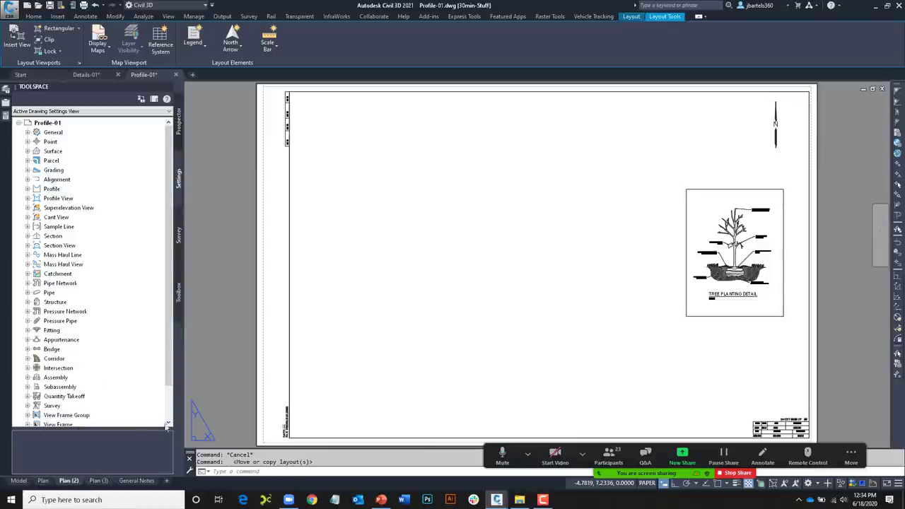
# - Move the TREE PLANTING DETAIL title and its N.T.S. note toward the lower-right corner of the detail's frame on Plan (2)
pyautogui.moveTo(636, 349); pyautogui.dragTo(464, 347, button='middle')
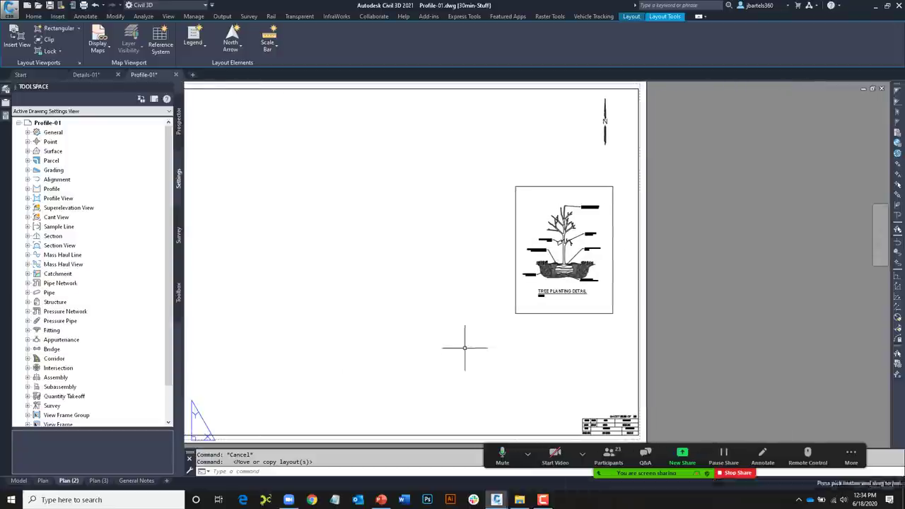
pyautogui.scroll(6, 576, 297)
pyautogui.moveTo(557, 312); pyautogui.dragTo(555, 306, button='middle')
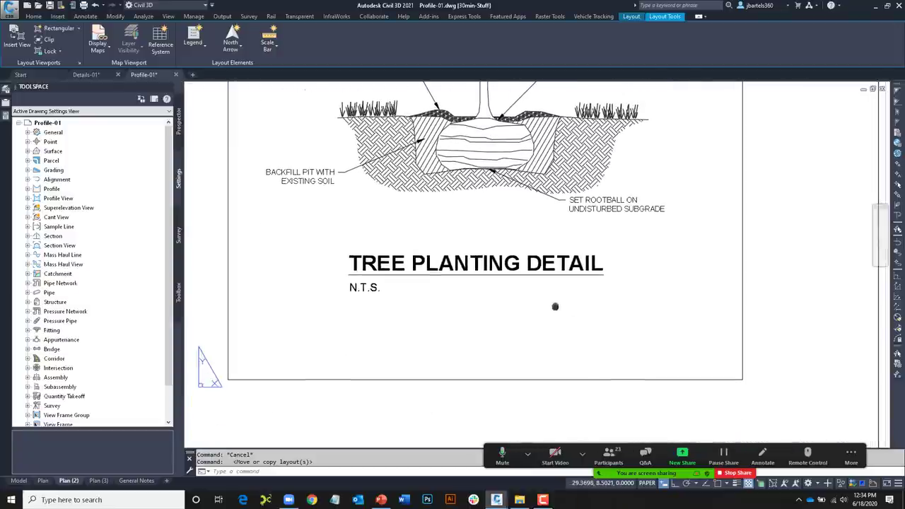
pyautogui.click(474, 237)
pyautogui.click(330, 308)
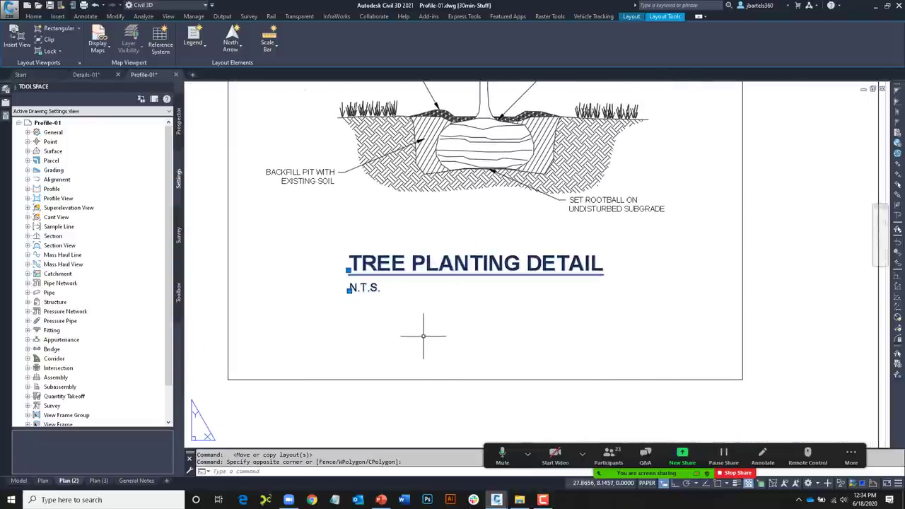
pyautogui.moveTo(445, 267); pyautogui.dragTo(540, 331)
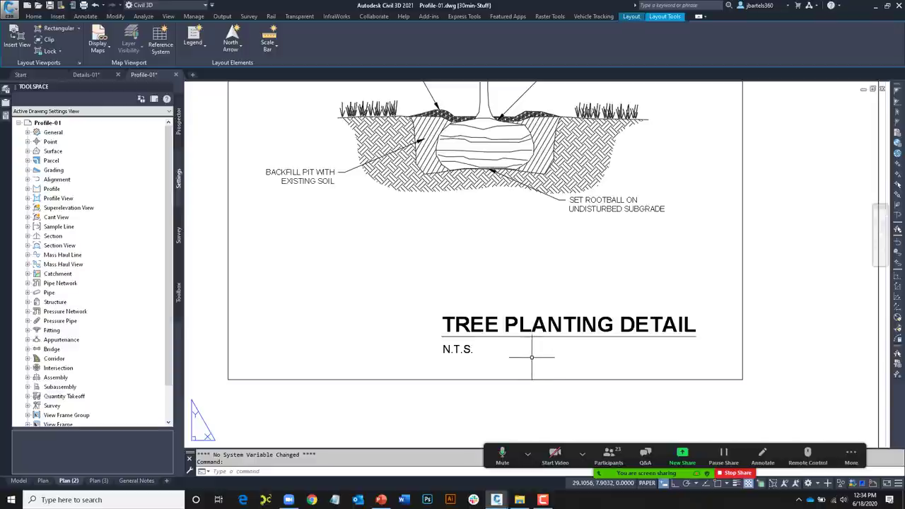
# - Copy the TREE PLANTING DETAIL title and its N.T.S. note to the empty area below the detail's frame
pyautogui.scroll(-2, 529, 356)
pyautogui.moveTo(529, 382); pyautogui.dragTo(534, 297, button='middle')
pyautogui.click(509, 248)
pyautogui.click(458, 312)
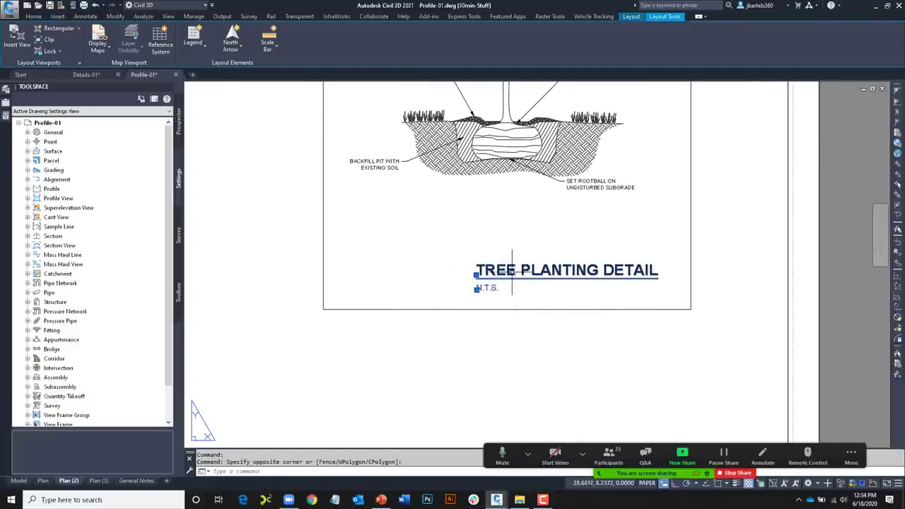
pyautogui.press('Return')
pyautogui.moveTo(512, 275); pyautogui.dragTo(390, 351)
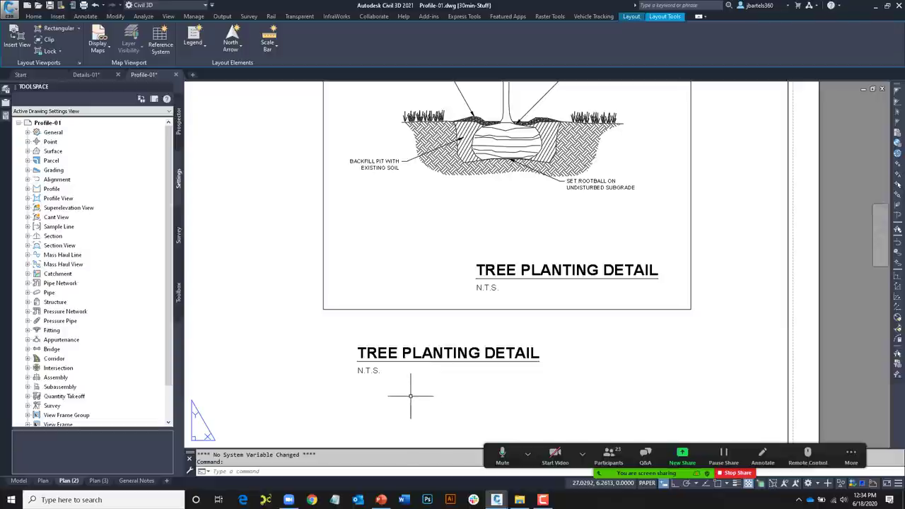
# - Delete the copied title and N.T.S. note below the detail's frame
pyautogui.click(381, 327)
pyautogui.click(335, 371)
pyautogui.press('Delete')
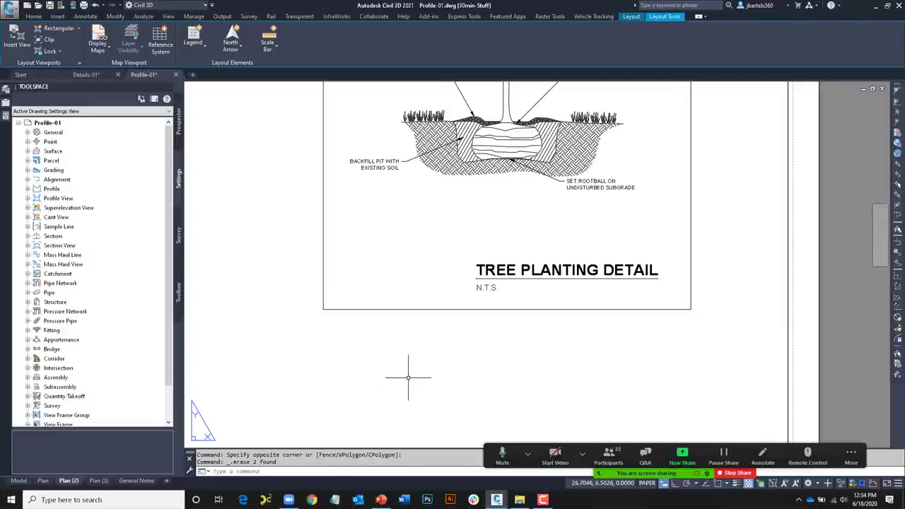
# - Minimize the Start window and tile the Details-01 and Profile-01 drawings vertically side by side
pyautogui.scroll(-4, 410, 376)
pyautogui.moveTo(414, 375); pyautogui.dragTo(293, 366, button='middle')
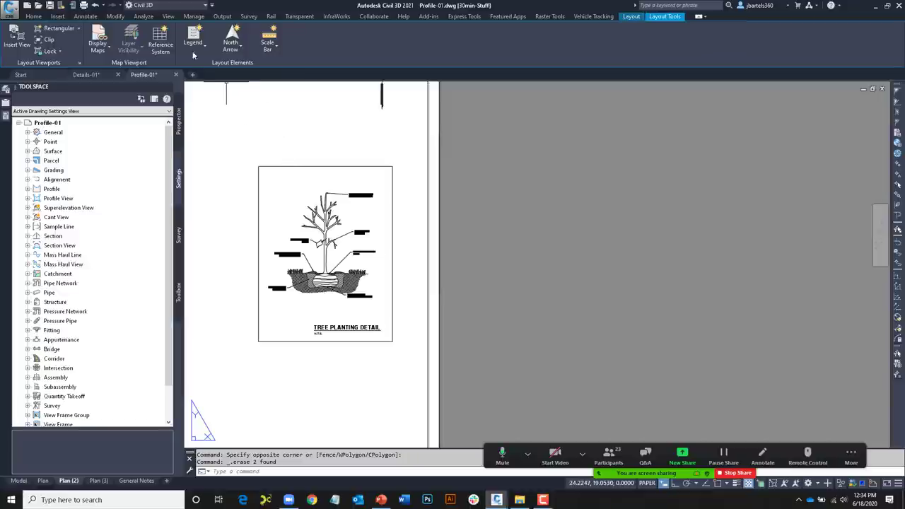
pyautogui.click(168, 18)
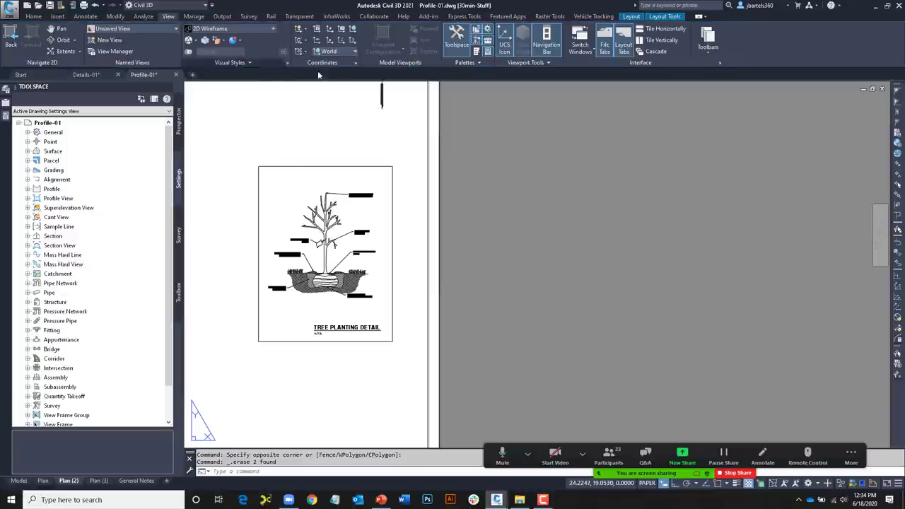
pyautogui.click(640, 41)
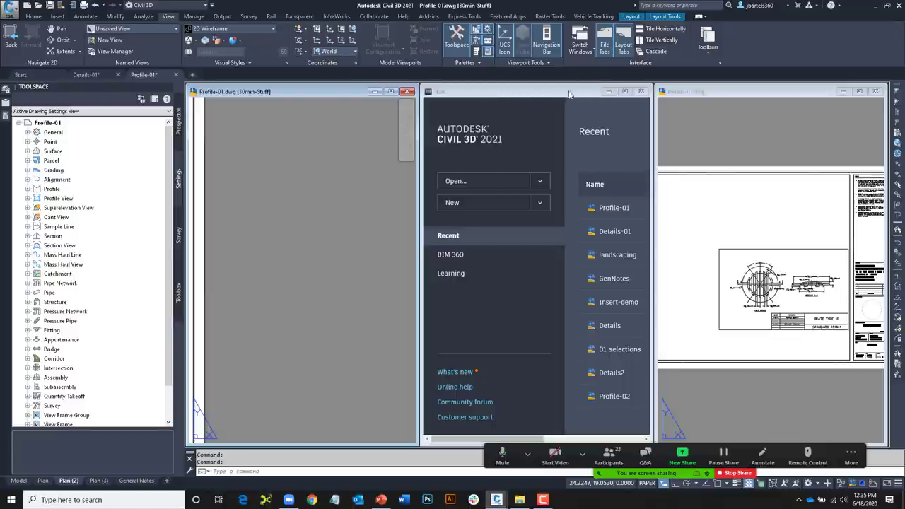
pyautogui.click(608, 92)
pyautogui.click(651, 41)
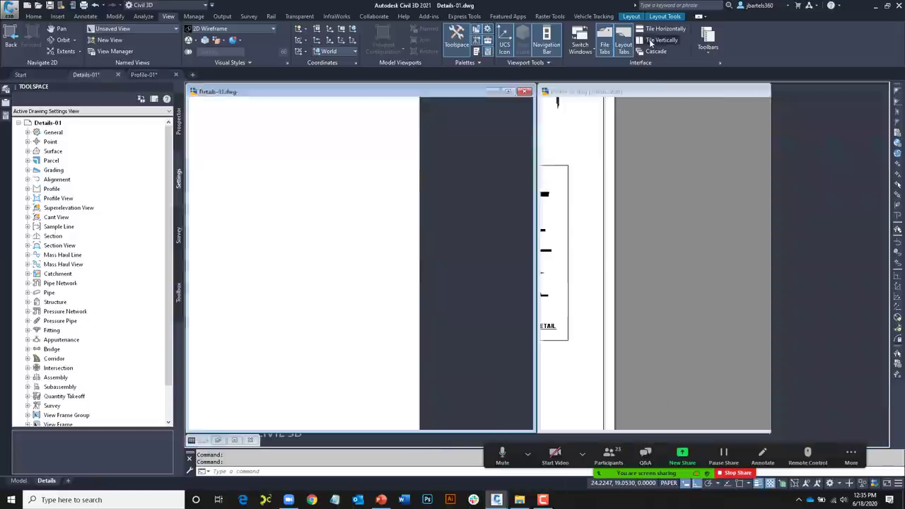
# - Copy the complete framed tree planting detail from Profile-01 into Details-01, beside the grate detail
pyautogui.click(640, 190)
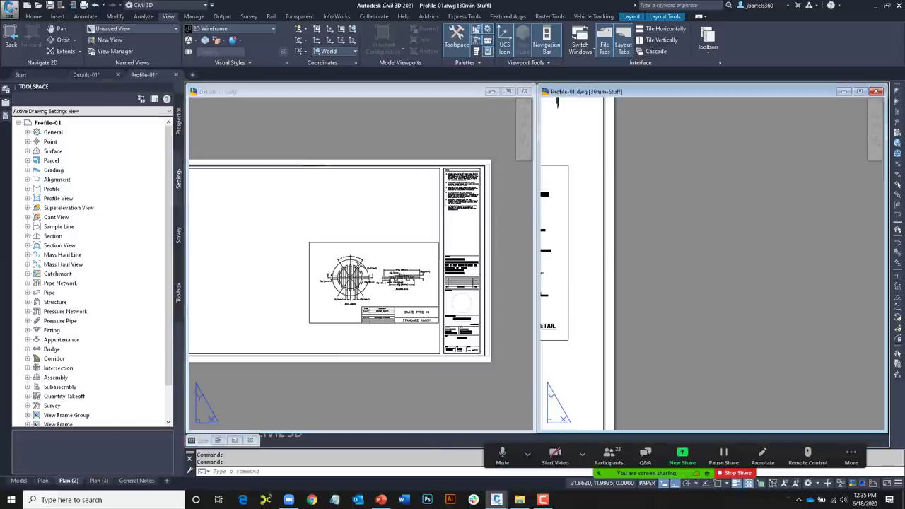
pyautogui.moveTo(632, 238); pyautogui.dragTo(723, 238, button='middle')
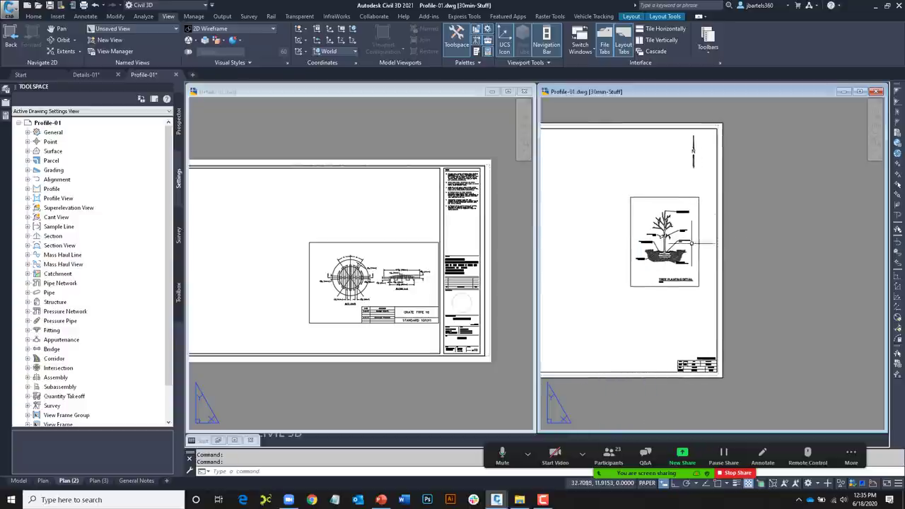
pyautogui.click(614, 185)
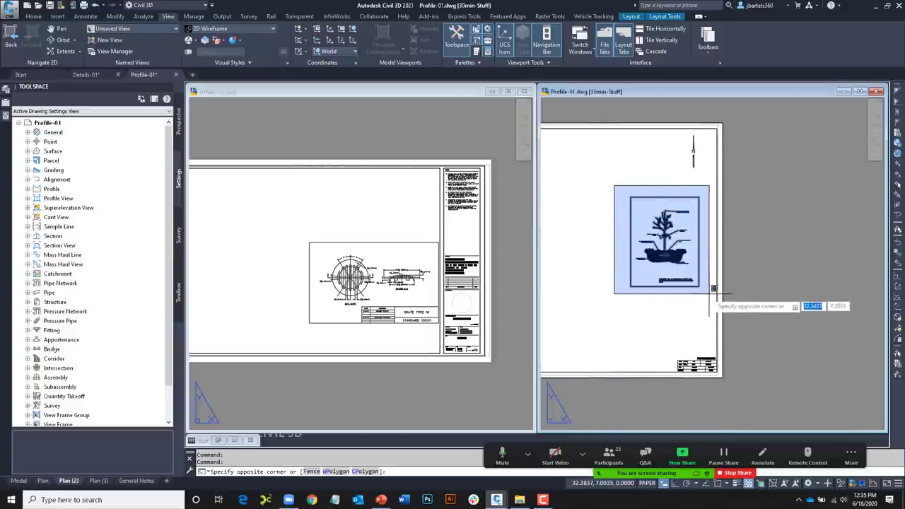
pyautogui.click(714, 288)
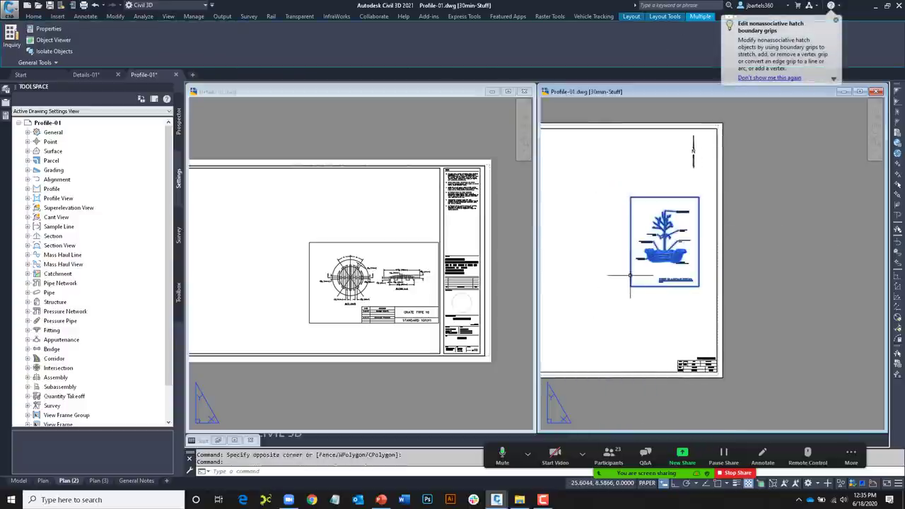
pyautogui.press('Escape')
pyautogui.moveTo(665, 241)
pyautogui.mouseDown()
pyautogui.moveTo(311, 273)
pyautogui.moveTo(248, 296)
pyautogui.moveTo(248, 309)
pyautogui.mouseUp()
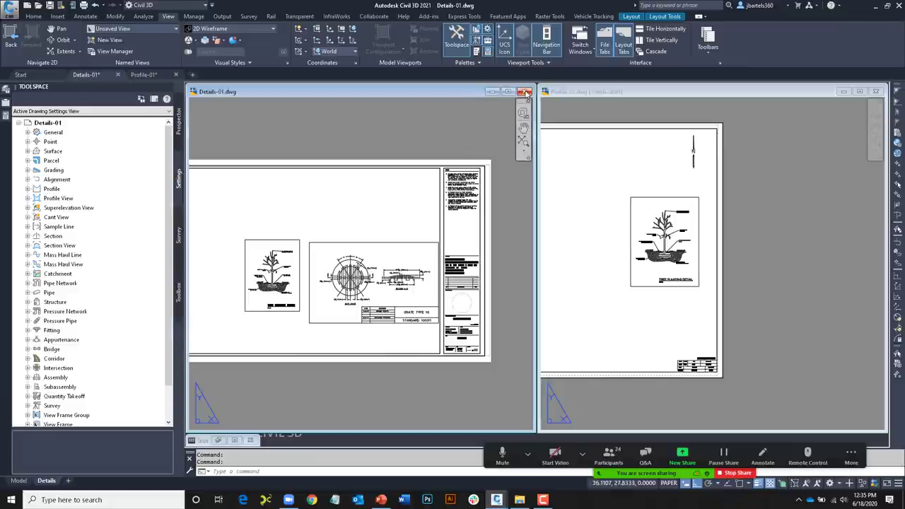
# - Close the Details-01 drawing and maximize the Profile-01 drawing window
pyautogui.click(524, 91)
pyautogui.click(479, 269)
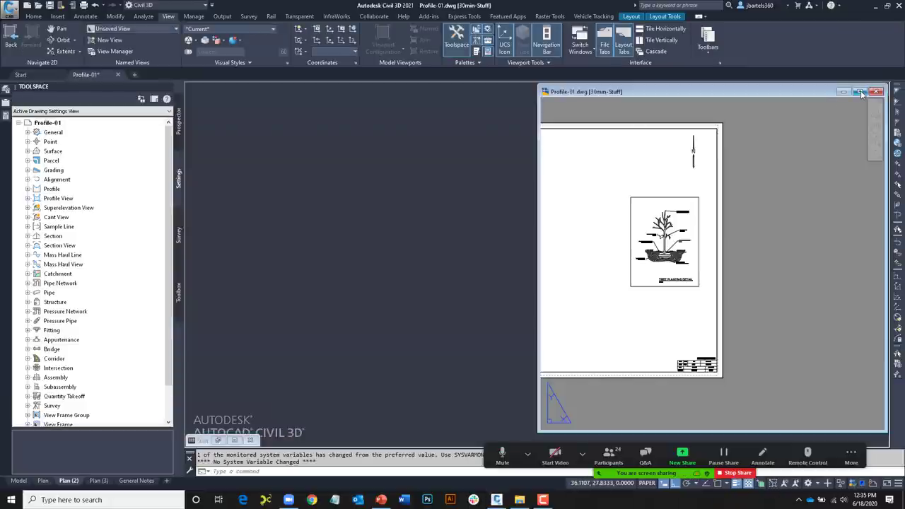
pyautogui.click(860, 92)
# - Draw a rectangle across the upper part of the Plan (2) sheet, overlapping the tree planting detail
pyautogui.scroll(1, 410, 268)
pyautogui.moveTo(410, 269); pyautogui.dragTo(513, 276, button='middle')
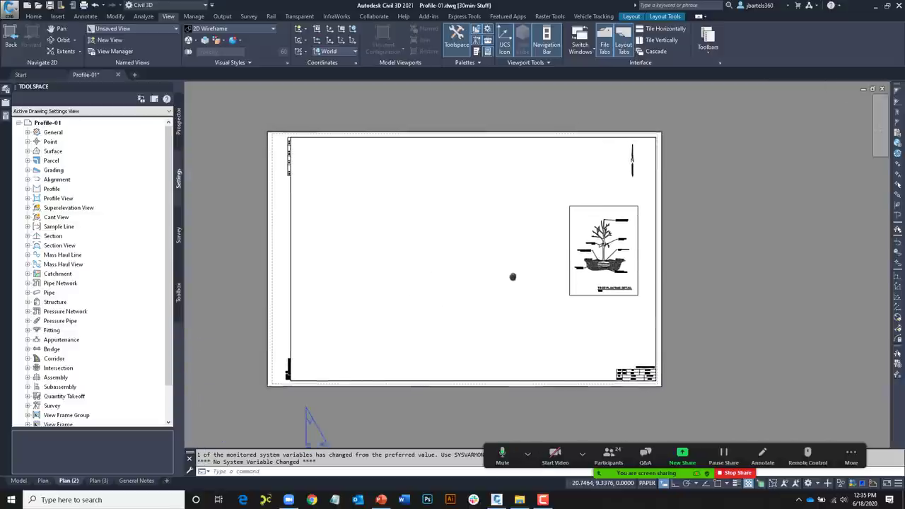
pyautogui.moveTo(469, 251)
pyautogui.mouseDown(button='middle')
pyautogui.moveTo(469, 243)
pyautogui.moveTo(453, 252)
pyautogui.moveTo(458, 239)
pyautogui.mouseUp(button='middle')
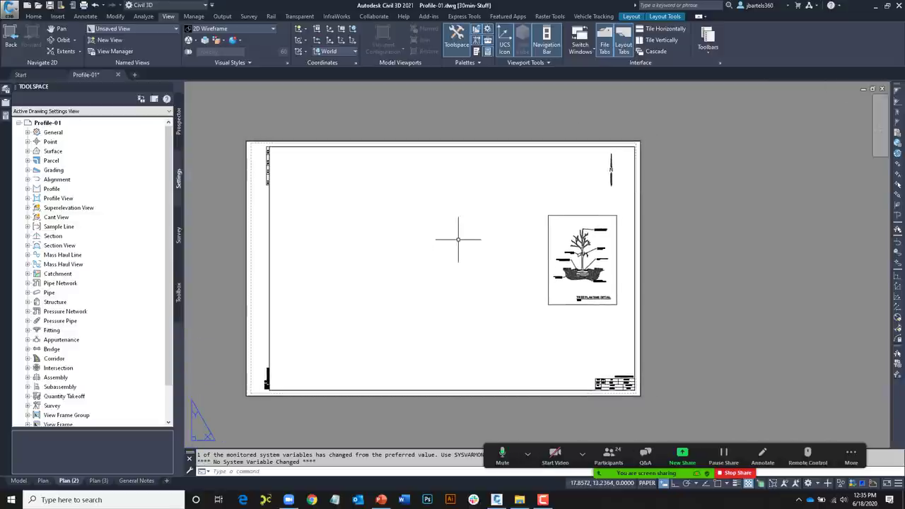
pyautogui.click(35, 16)
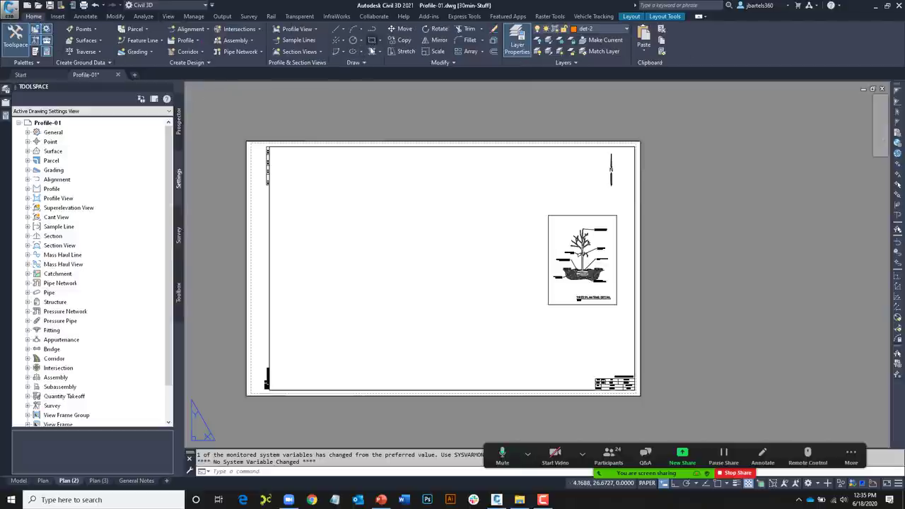
pyautogui.click(372, 41)
pyautogui.click(282, 156)
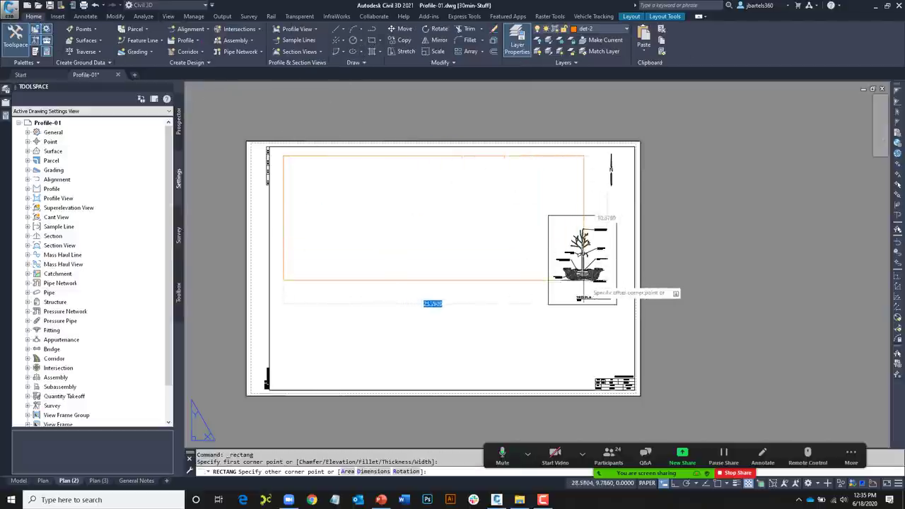
pyautogui.click(596, 292)
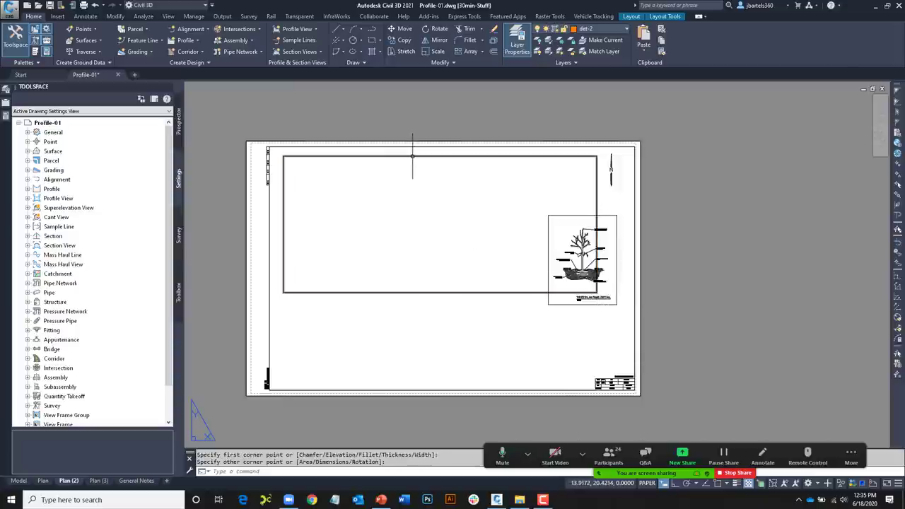
# - Convert the large rectangle on the sheet into a region
pyautogui.moveTo(413, 155)
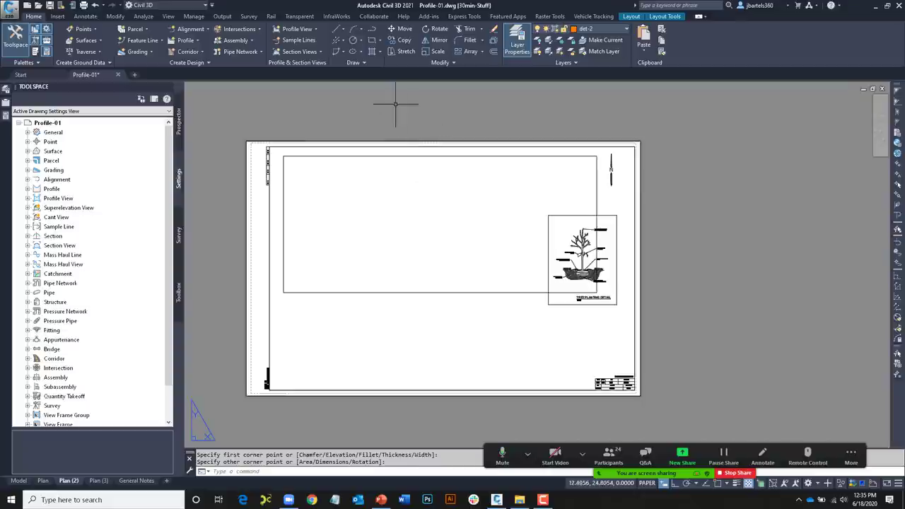
pyautogui.click(364, 63)
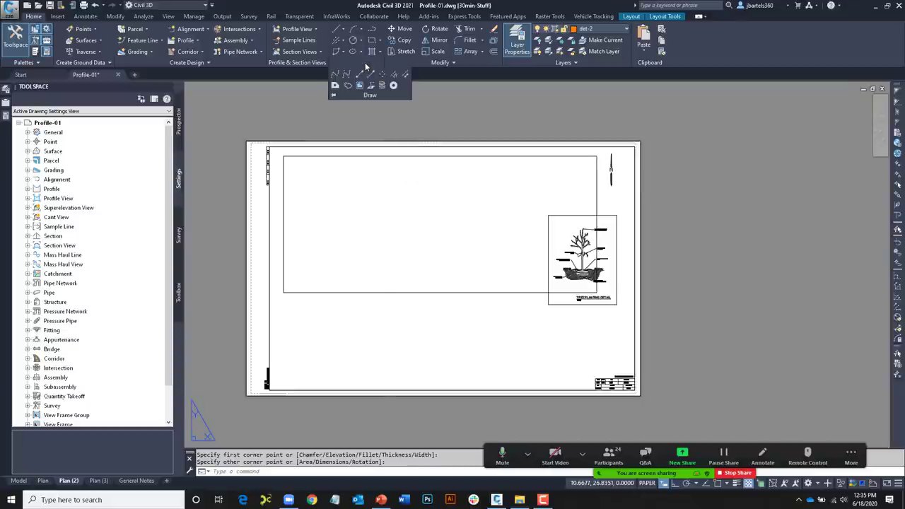
pyautogui.click(336, 85)
pyautogui.click(387, 155)
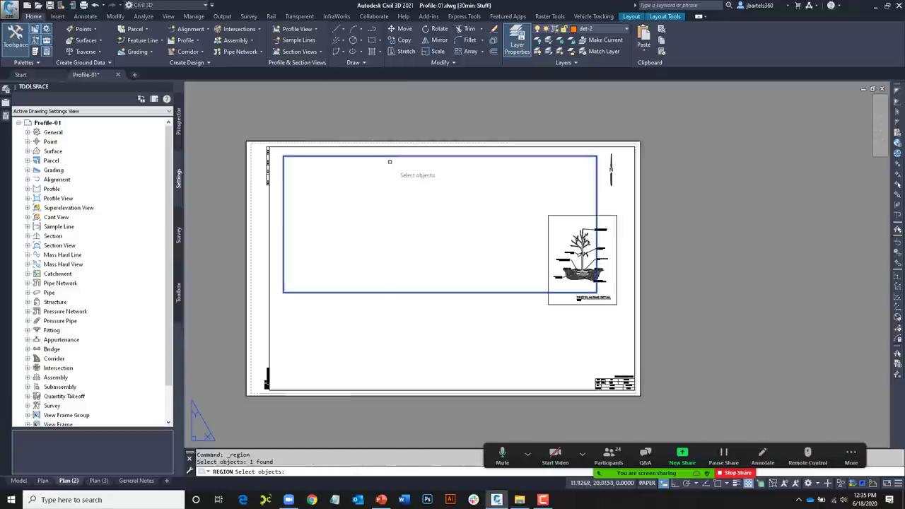
pyautogui.press('Return')
pyautogui.moveTo(400, 155)
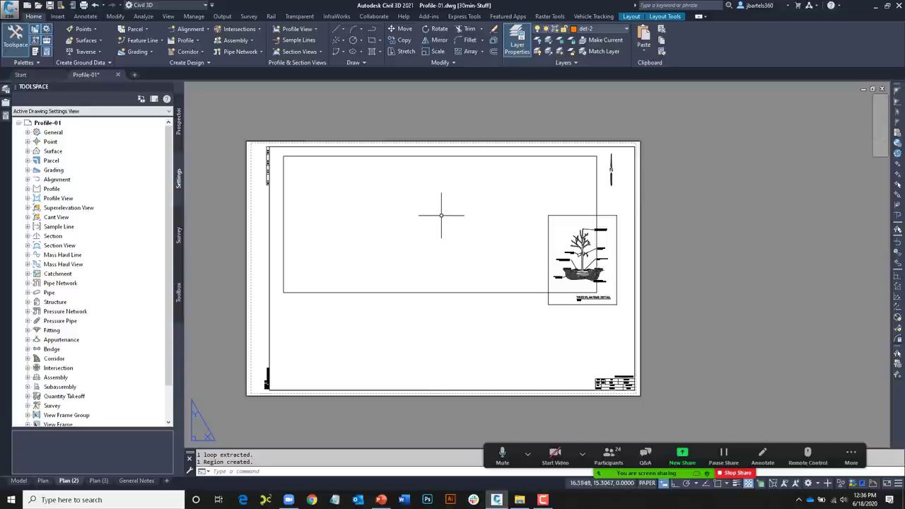
# - Create a layout viewport from the large rectangular region using the Object option
pyautogui.click(631, 17)
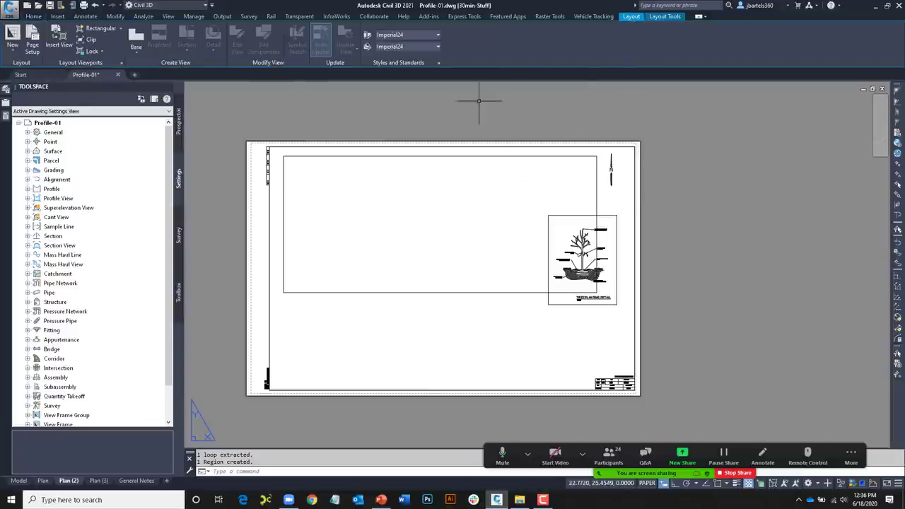
pyautogui.click(121, 29)
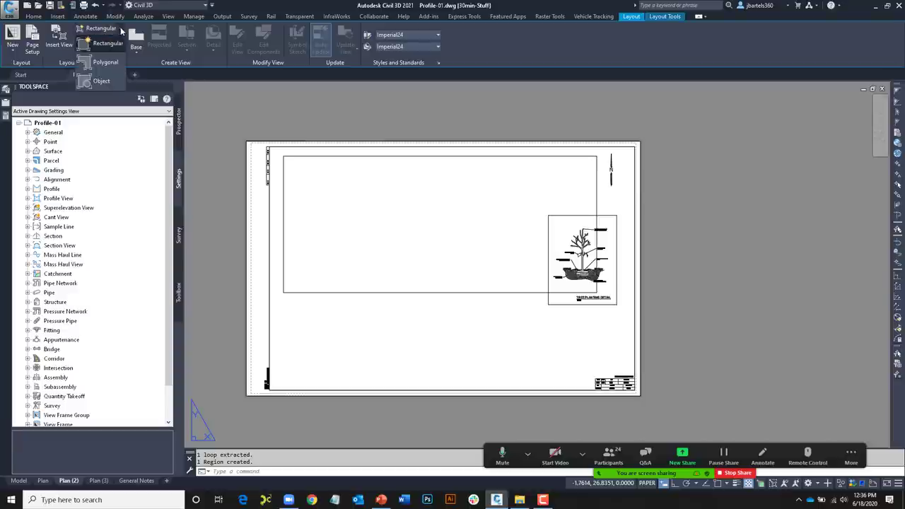
pyautogui.click(102, 82)
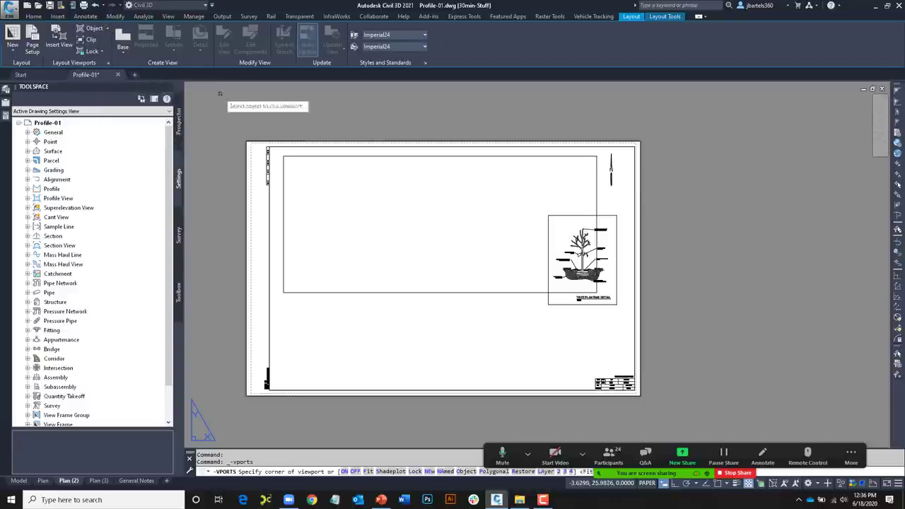
pyautogui.click(375, 156)
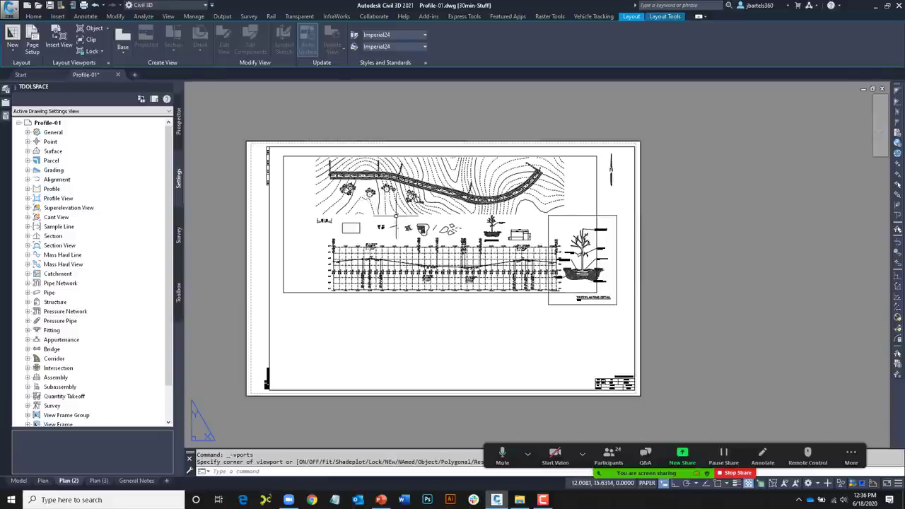
# - Activate the new viewport, pan and enlarge the model inside it, and return to paper space
pyautogui.doubleClick(446, 221)
pyautogui.moveTo(446, 220)
pyautogui.mouseDown(button='middle')
pyautogui.moveTo(452, 198)
pyautogui.moveTo(428, 213)
pyautogui.moveTo(423, 199)
pyautogui.moveTo(446, 224)
pyautogui.moveTo(435, 231)
pyautogui.mouseUp(button='middle')
pyautogui.scroll(2, 442, 227)
pyautogui.doubleClick(519, 319)
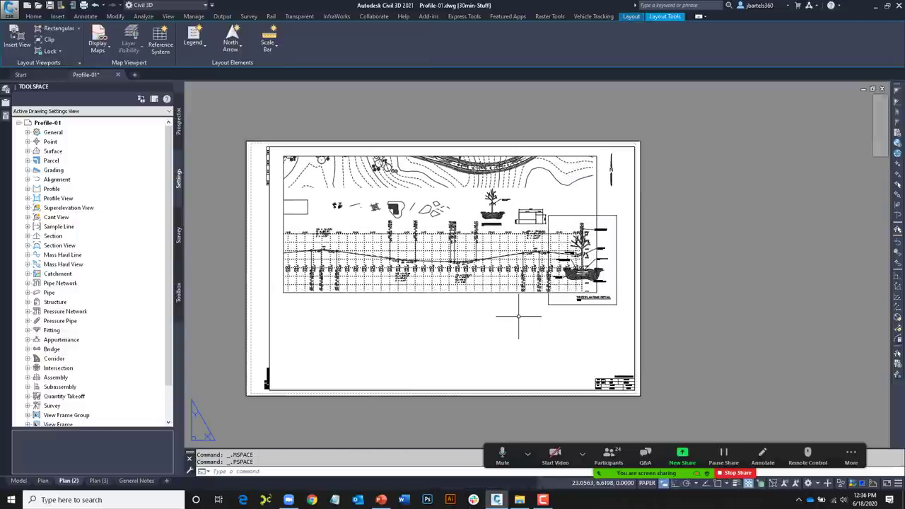
# - Draw a rectangle enclosing the tree planting detail's frame with a small margin, overlapping the viewport
pyautogui.scroll(2, 541, 282)
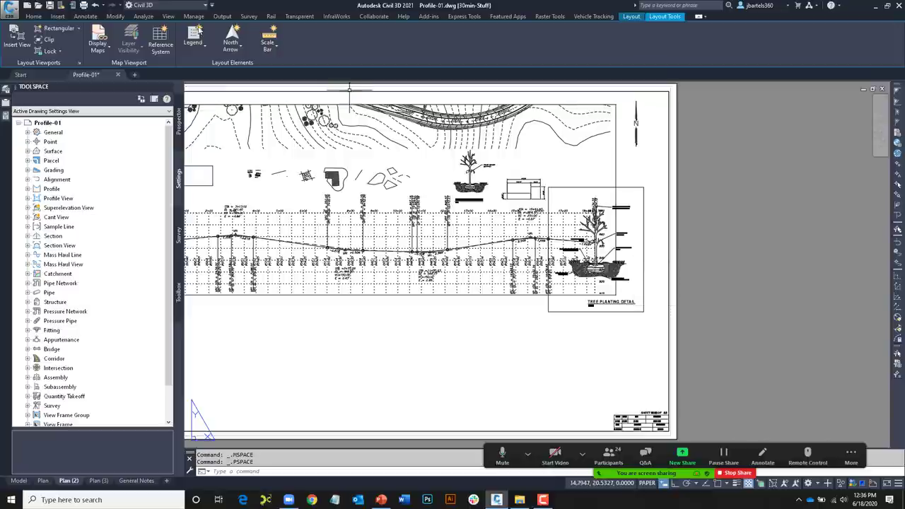
pyautogui.click(33, 17)
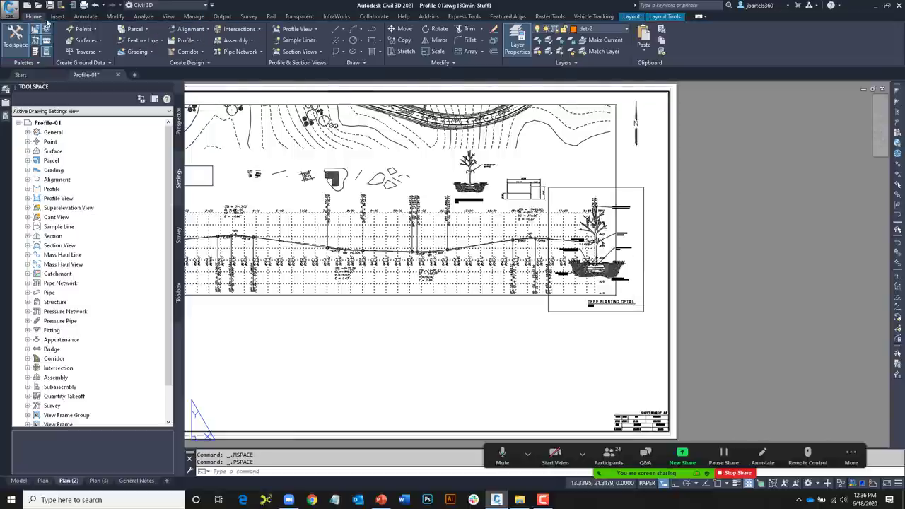
pyautogui.click(372, 40)
pyautogui.click(538, 294)
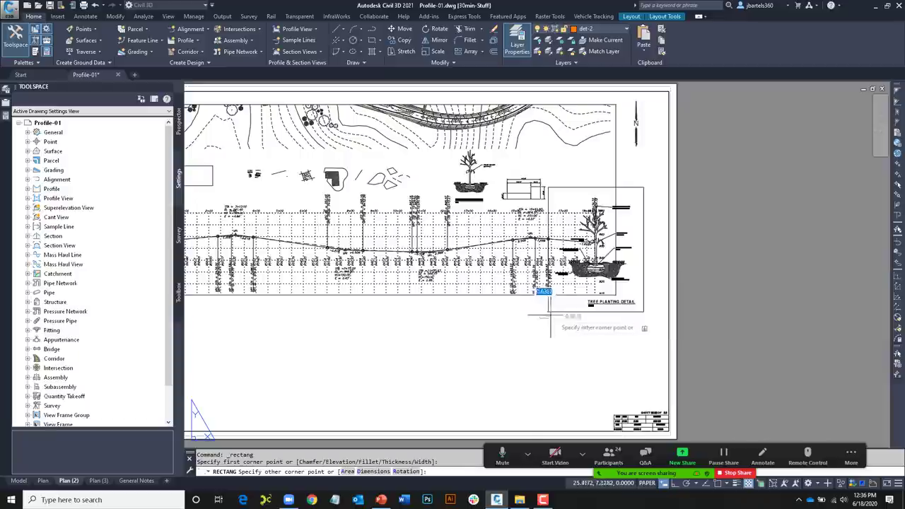
pyautogui.click(652, 181)
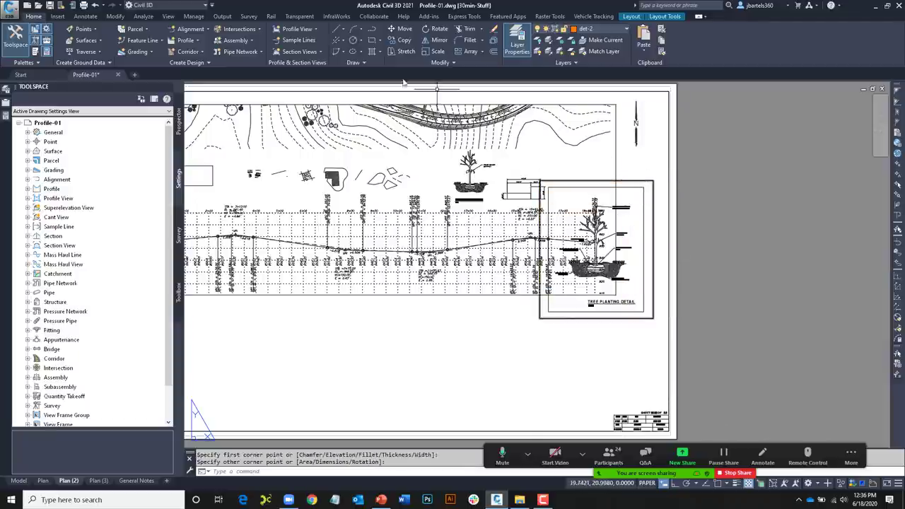
# - Convert the rectangle around the tree planting detail into a region
pyautogui.click(361, 63)
pyautogui.click(337, 85)
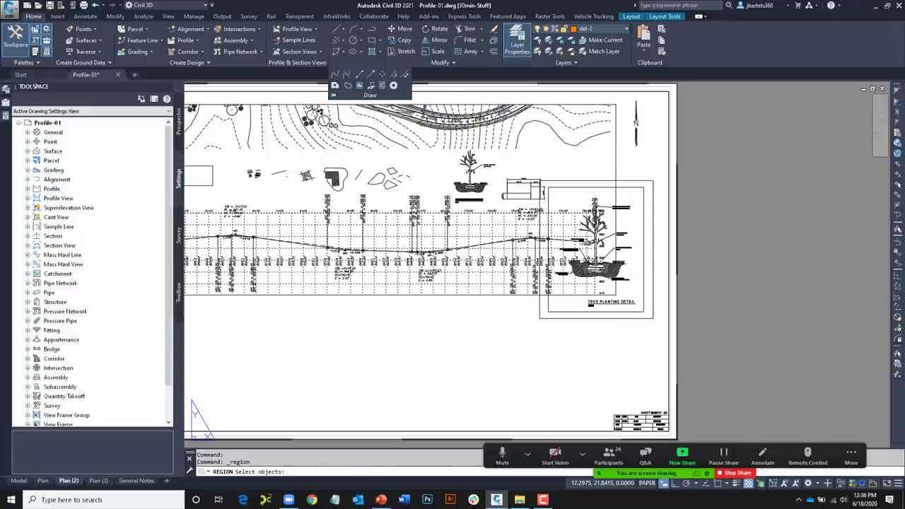
pyautogui.click(645, 182)
pyautogui.press('Return')
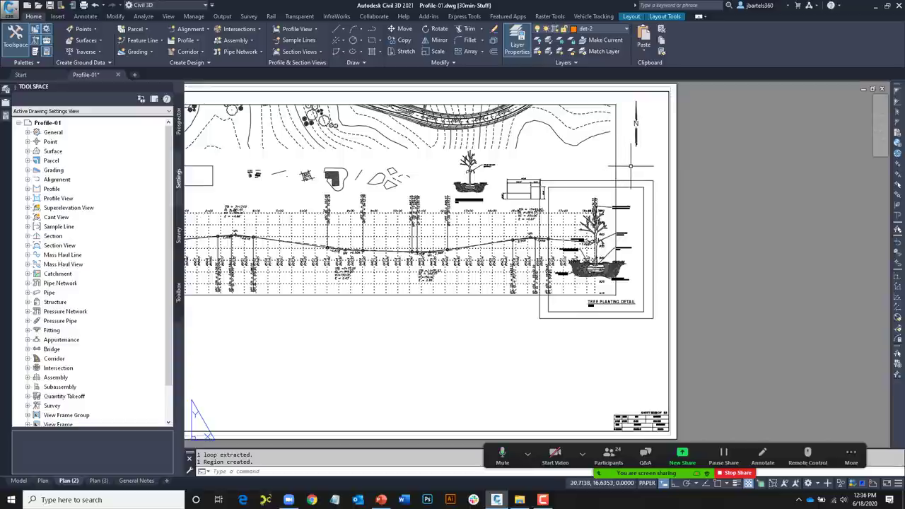
# - Subtract the region around the tree planting detail from the viewport's boundary region
pyautogui.write('subtrac')
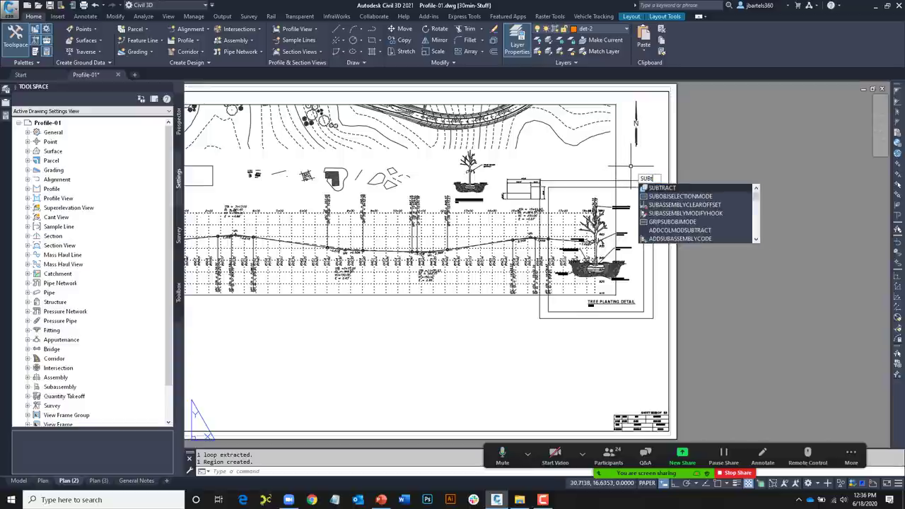
pyautogui.press('Return')
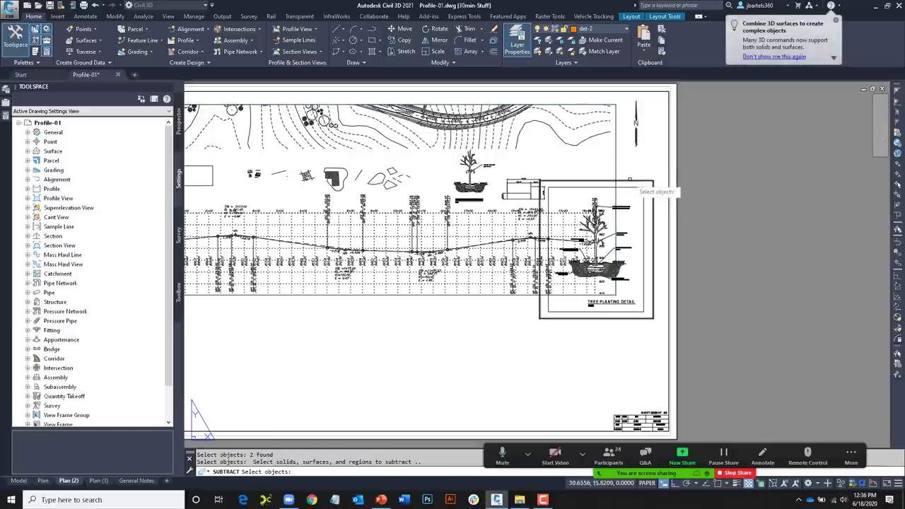
pyautogui.click(631, 181)
pyautogui.press('Return')
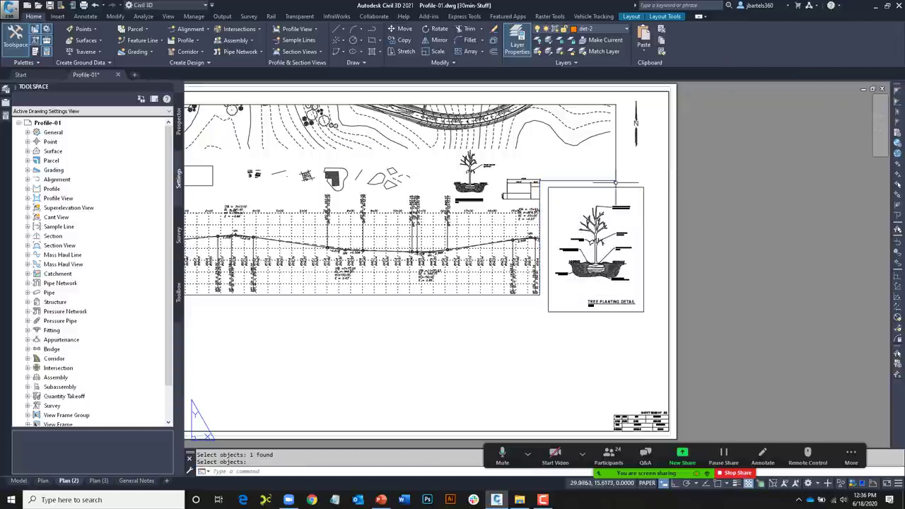
# - Draw a large circle centered near the viewport's lower-left corner, overlapping the viewport
pyautogui.scroll(-4, 551, 246)
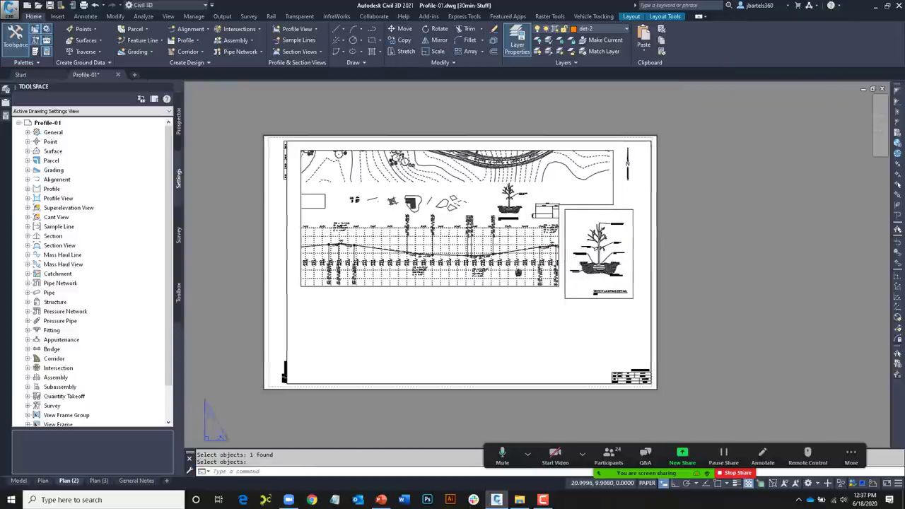
pyautogui.click(352, 41)
pyautogui.click(344, 297)
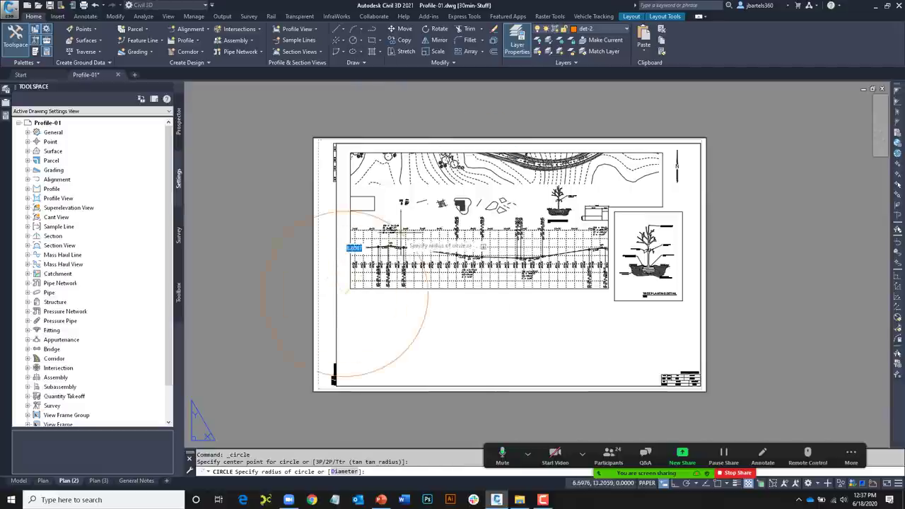
pyautogui.click(414, 221)
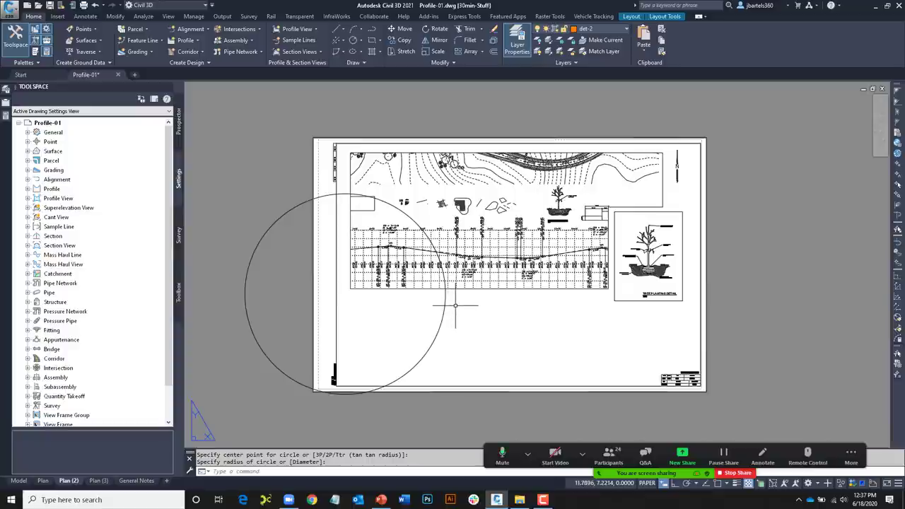
# - Convert the circle at the viewport's lower-left corner into a region
pyautogui.rightClick(460, 304)
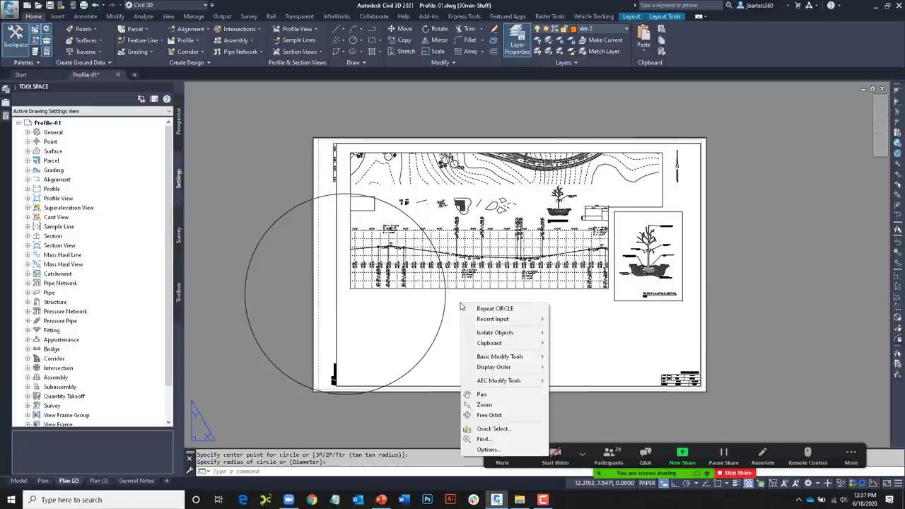
pyautogui.moveTo(474, 322)
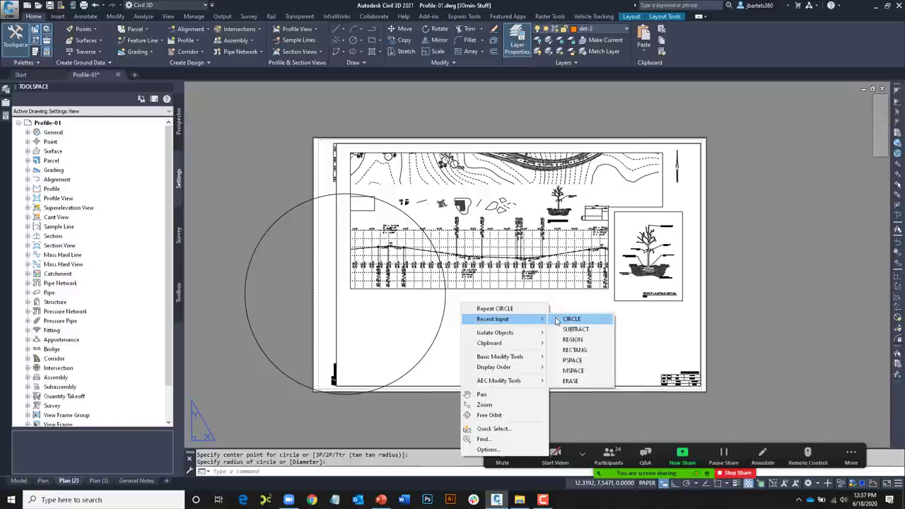
pyautogui.click(570, 341)
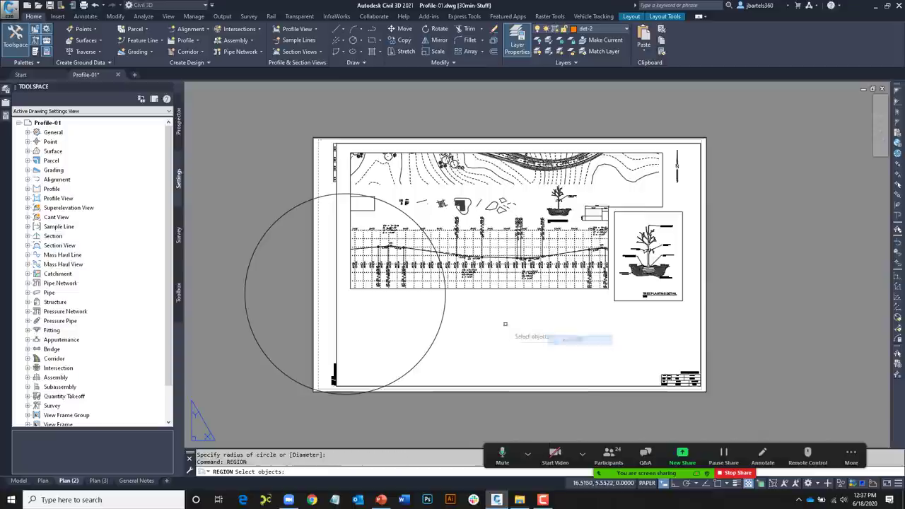
pyautogui.click(446, 305)
pyautogui.press('Return')
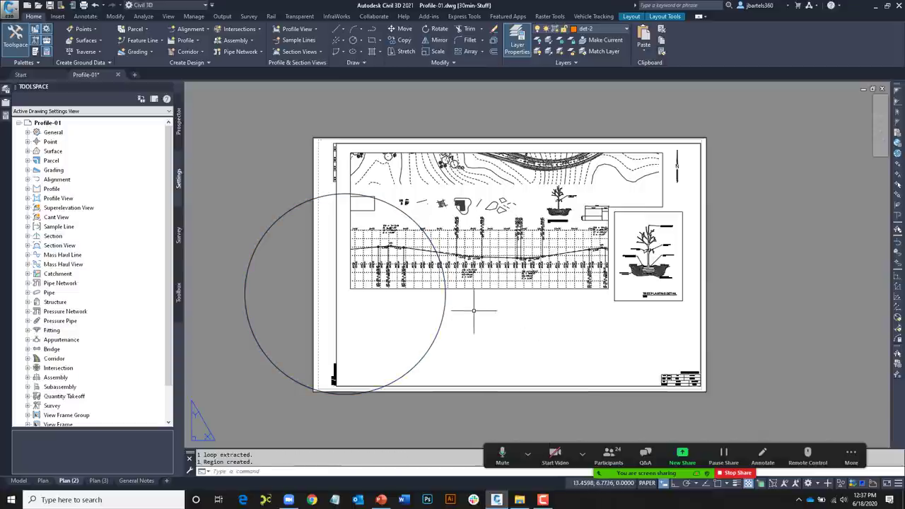
# - Subtract the circular region from the viewport's boundary region
pyautogui.rightClick(476, 303)
pyautogui.moveTo(503, 319)
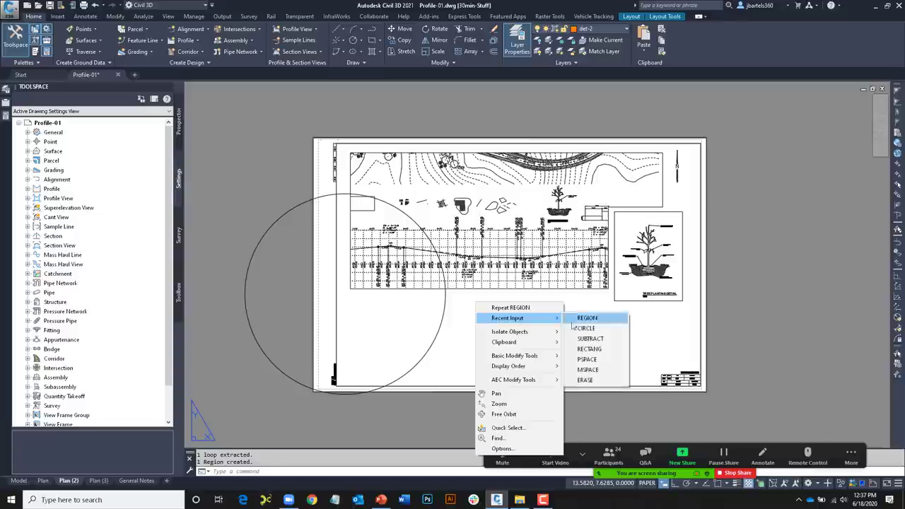
pyautogui.click(579, 340)
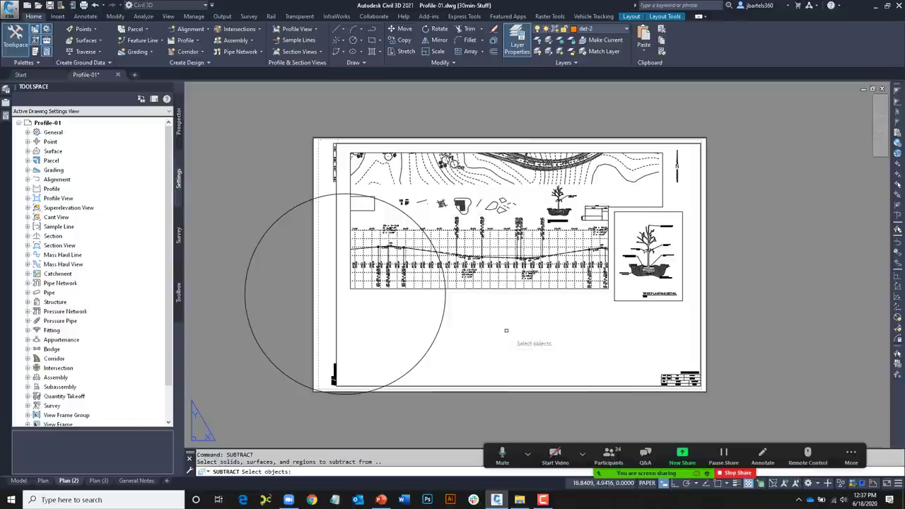
pyautogui.click(461, 295)
pyautogui.press('Return')
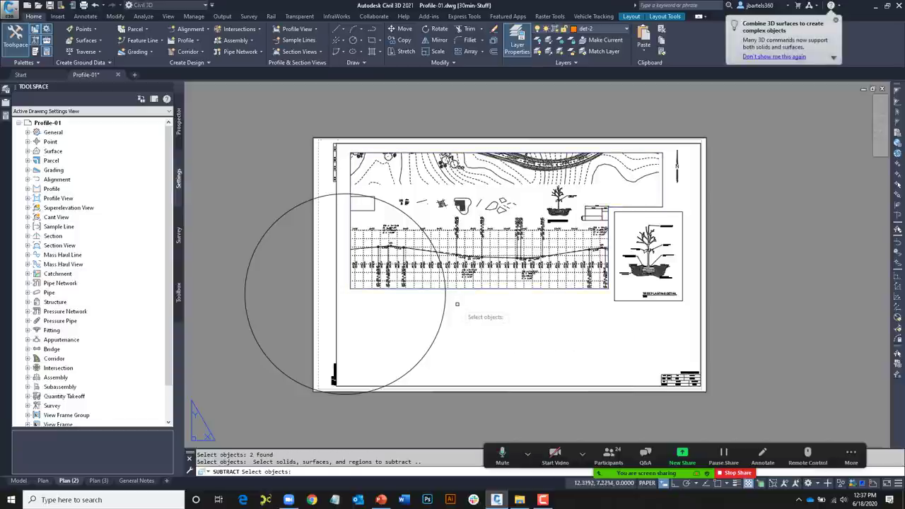
pyautogui.click(447, 300)
pyautogui.press('Return')
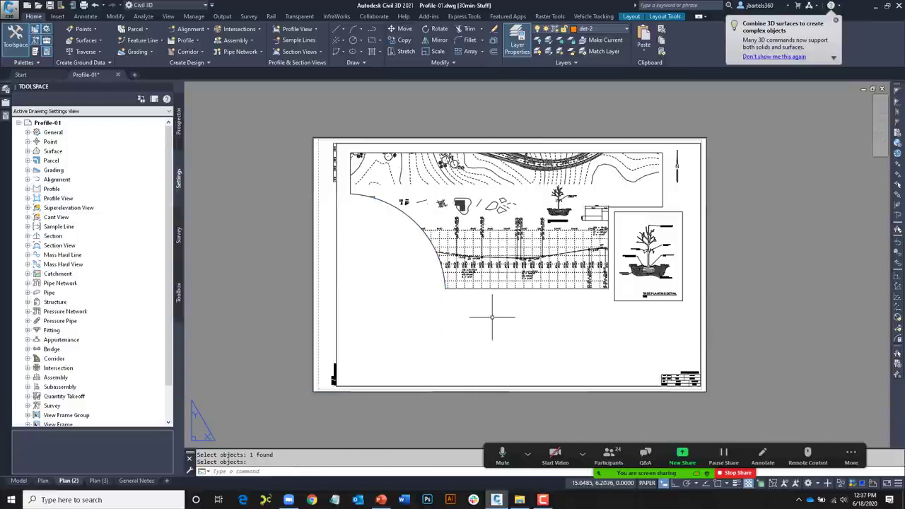
# - Delete the framed tree planting detail from the sheet
pyautogui.moveTo(518, 321); pyautogui.dragTo(441, 318, button='middle')
pyautogui.scroll(3, 602, 196)
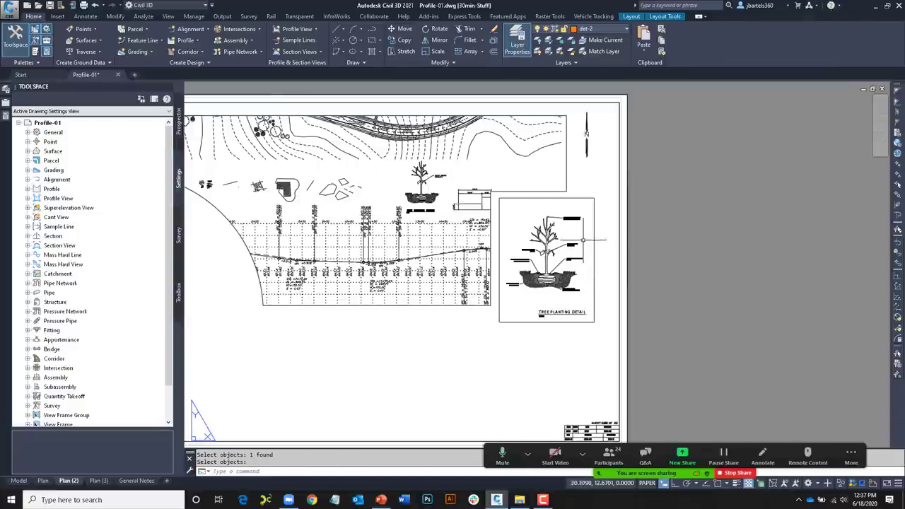
pyautogui.click(602, 196)
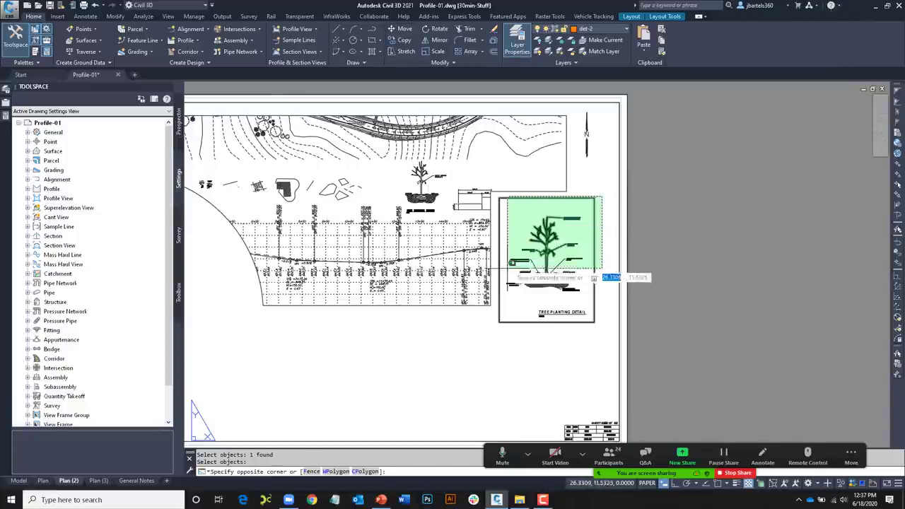
pyautogui.click(499, 329)
pyautogui.press('Delete')
# - Draw a rectangle filling the notch at the viewport's lower-right corner, snapping to the notch's opposite corner endpoints
pyautogui.scroll(2, 509, 283)
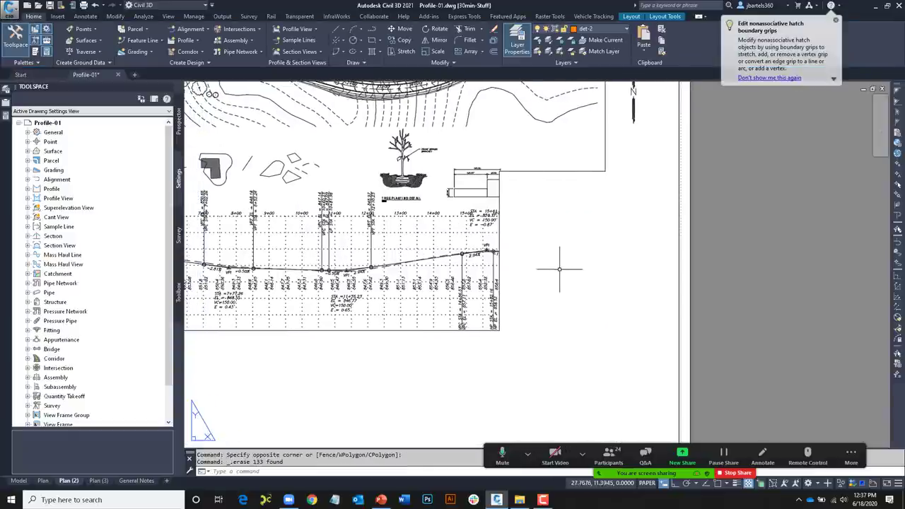
pyautogui.click(727, 483)
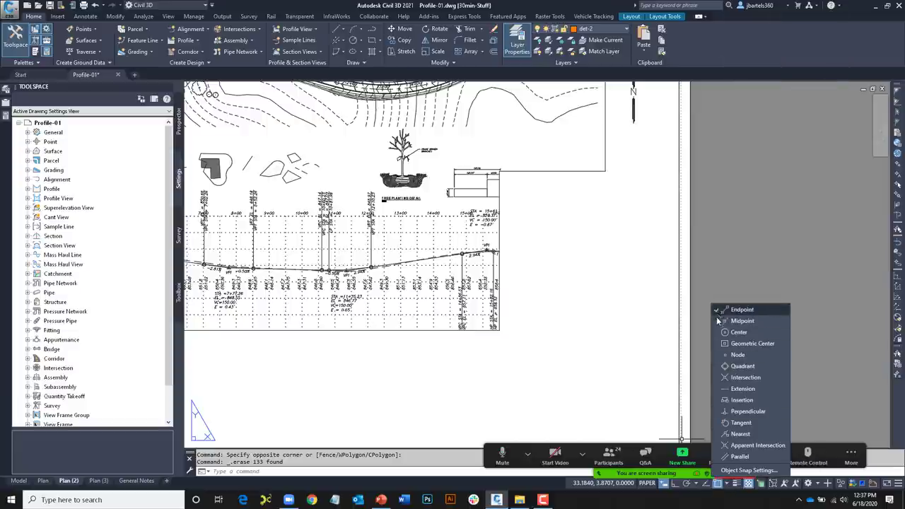
pyautogui.click(738, 331)
pyautogui.click(628, 339)
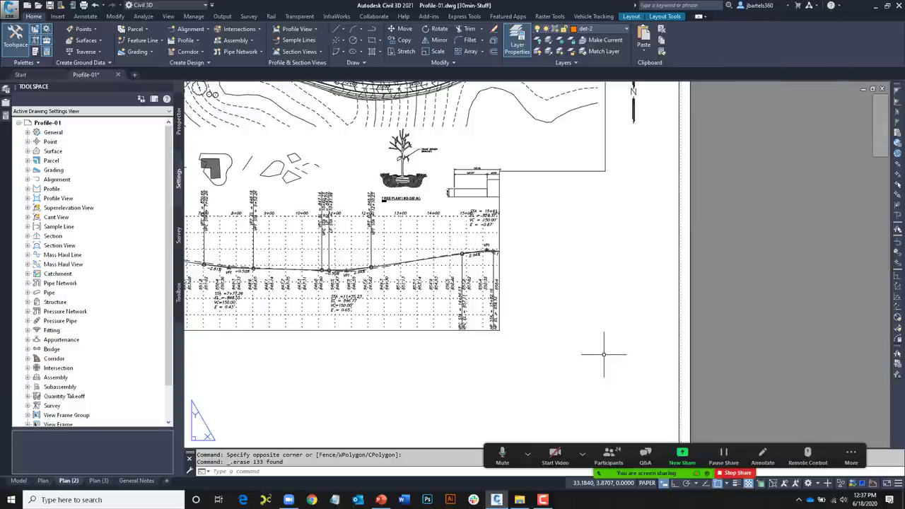
pyautogui.click(370, 41)
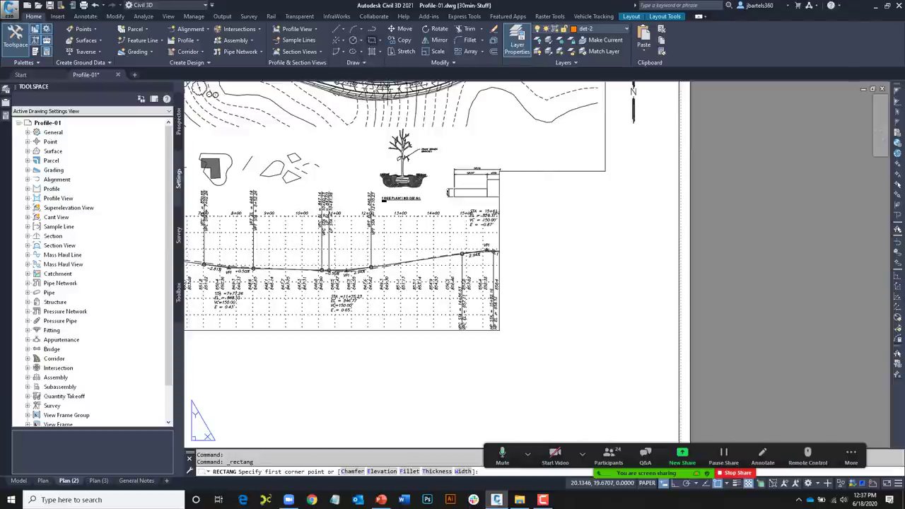
pyautogui.click(604, 171)
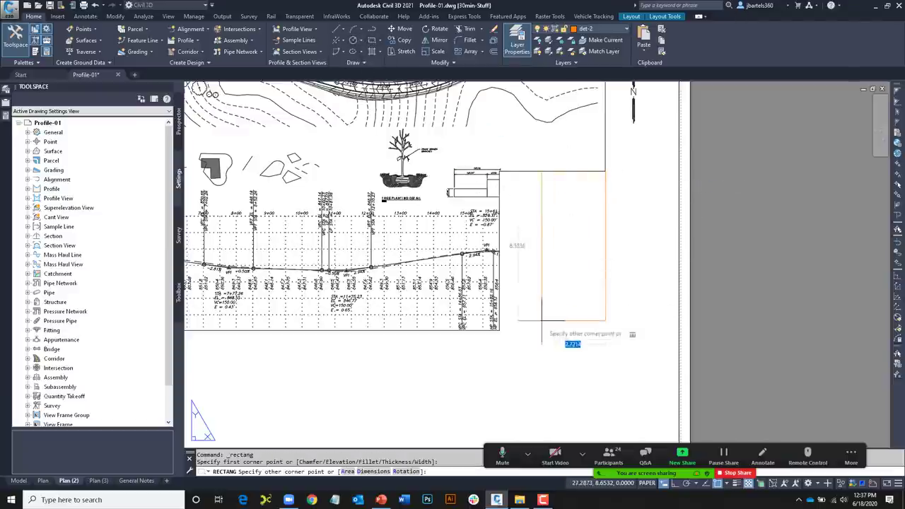
pyautogui.click(501, 331)
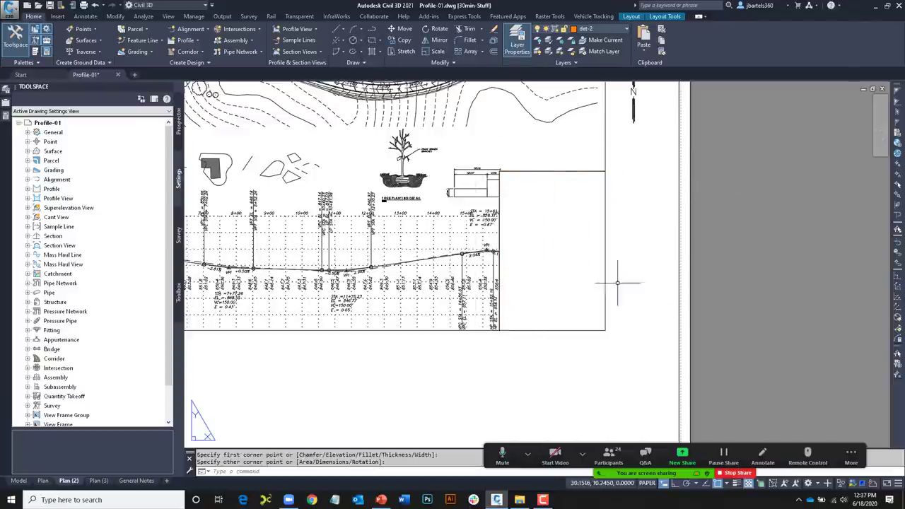
# - Convert the rectangle in the viewport's notch into a region
pyautogui.rightClick(636, 218)
pyautogui.moveTo(669, 231)
pyautogui.click(748, 261)
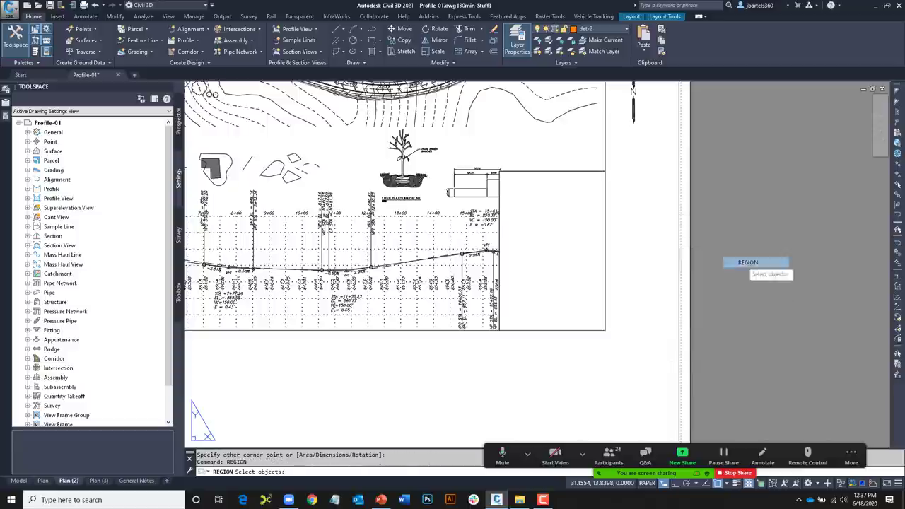
pyautogui.click(606, 227)
pyautogui.press('Return')
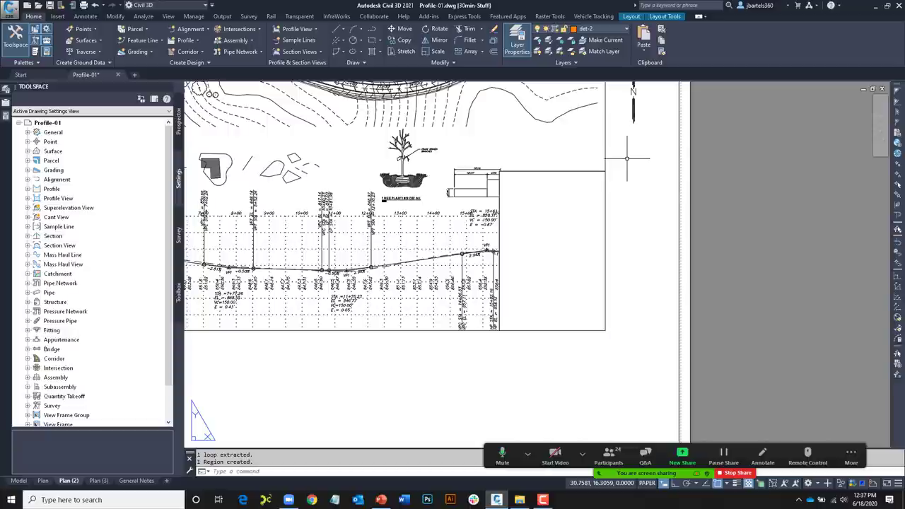
# - Union the viewport's boundary region with the rectangular region in its notch
pyautogui.write('union')
pyautogui.press('Return')
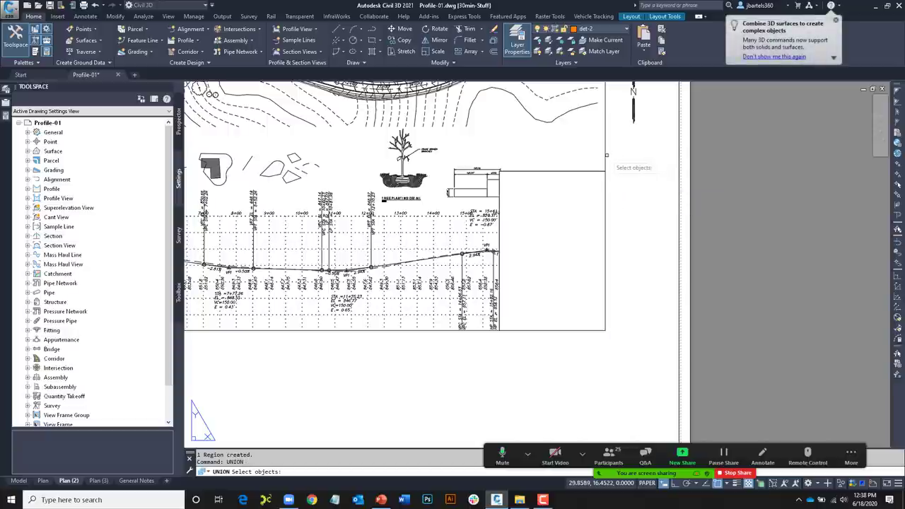
pyautogui.click(606, 154)
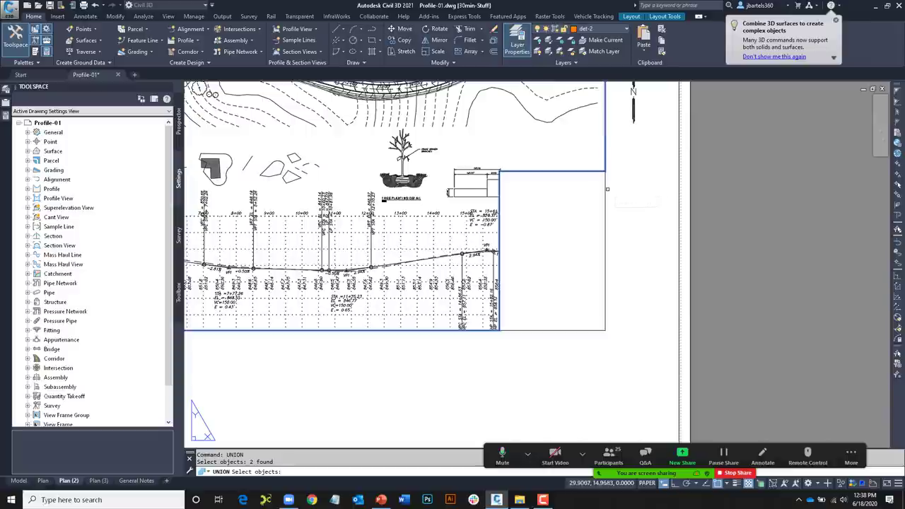
pyautogui.click(606, 190)
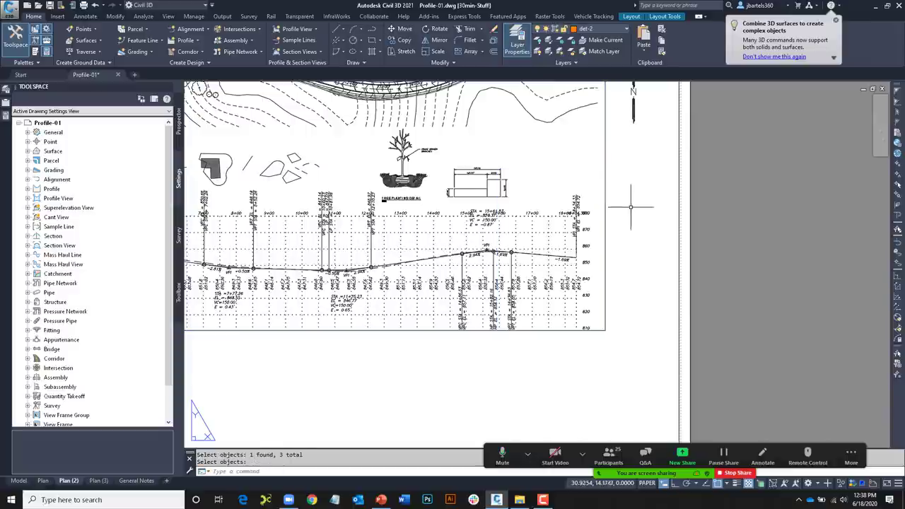
# - Pan the model view slightly inside the reshaped viewport and return to paper space
pyautogui.scroll(-4, 638, 203)
pyautogui.click(569, 186)
pyautogui.press('Escape')
pyautogui.doubleClick(569, 186)
pyautogui.moveTo(569, 186)
pyautogui.mouseDown(button='middle')
pyautogui.moveTo(587, 195)
pyautogui.moveTo(578, 192)
pyautogui.mouseUp(button='middle')
pyautogui.doubleClick(460, 308)
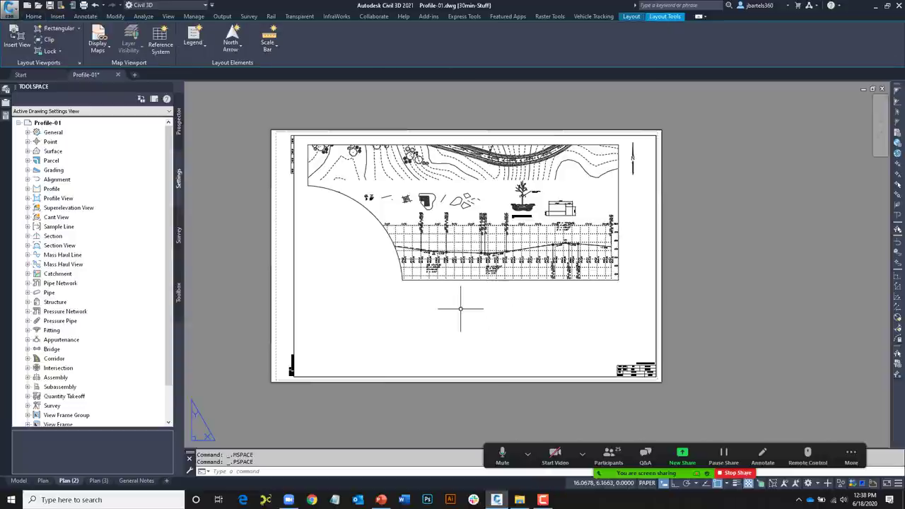
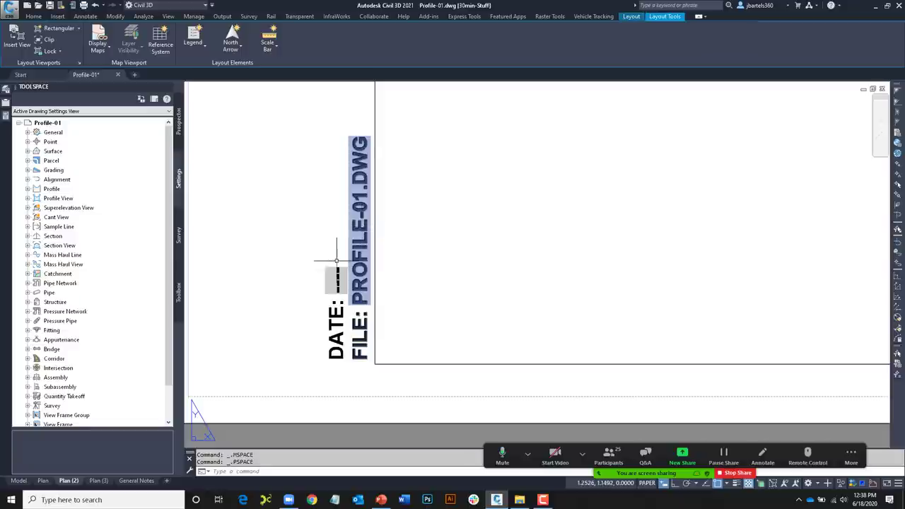
# - Copy the vertical DATE text outside the sheet border and place the copy just left of the original
pyautogui.scroll(3, 331, 283)
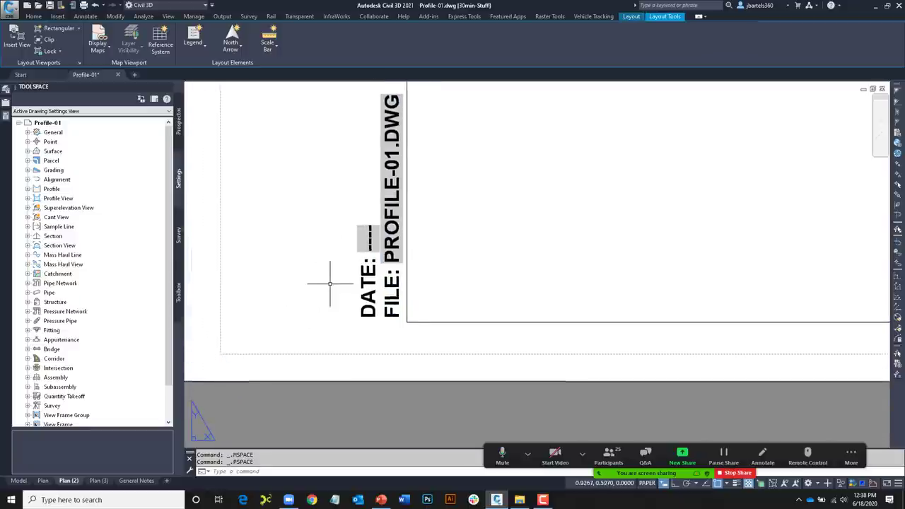
pyautogui.moveTo(329, 287); pyautogui.dragTo(382, 280, button='middle')
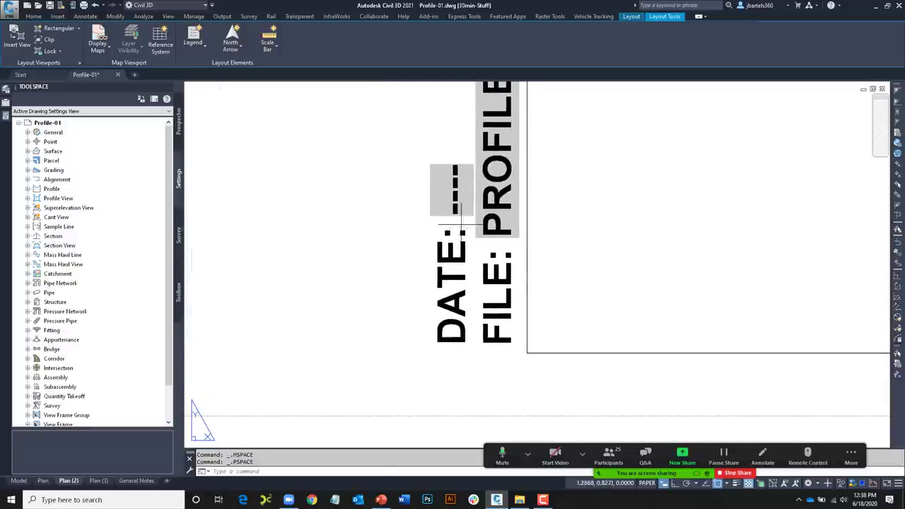
pyautogui.click(459, 225)
pyautogui.click(432, 287)
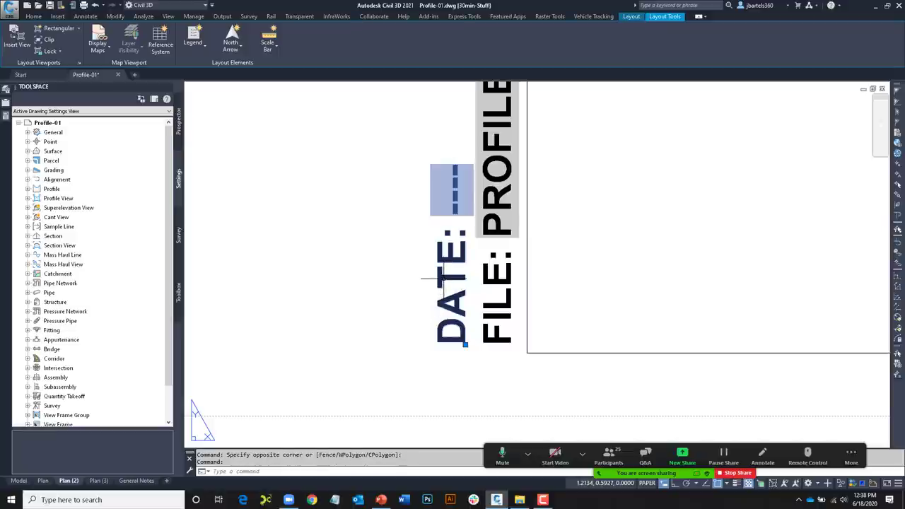
pyautogui.moveTo(435, 286); pyautogui.dragTo(401, 289)
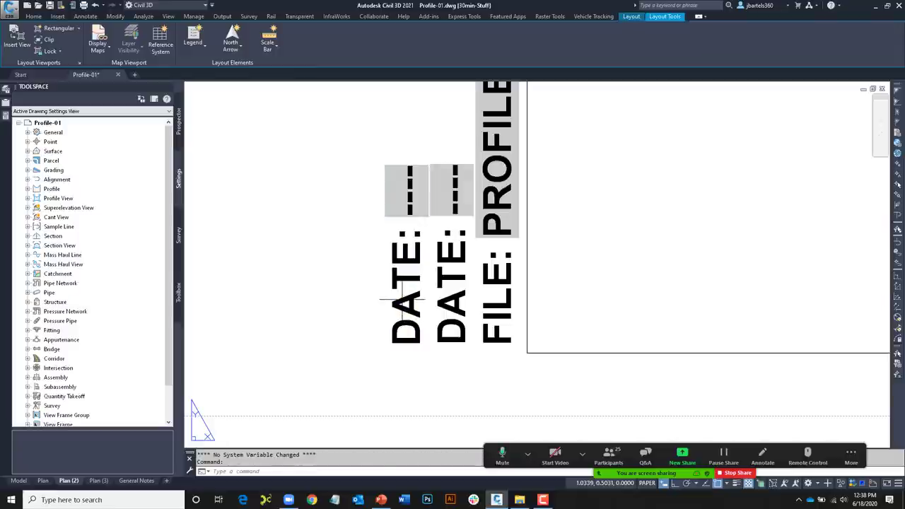
# - Replace the copied DATE text with "LAST SAVED BY:"
pyautogui.click(402, 298)
pyautogui.press('Escape')
pyautogui.press('Escape')
pyautogui.click(400, 299)
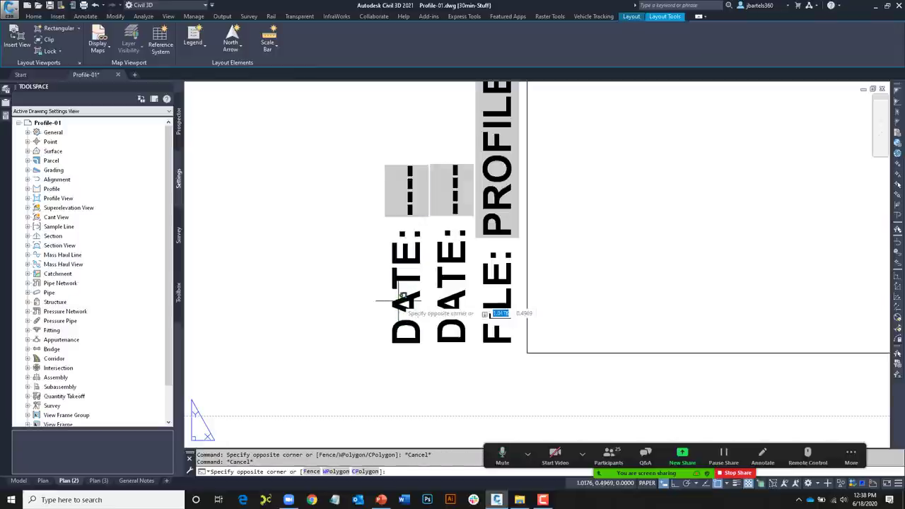
pyautogui.click(402, 310)
pyautogui.doubleClick(403, 308)
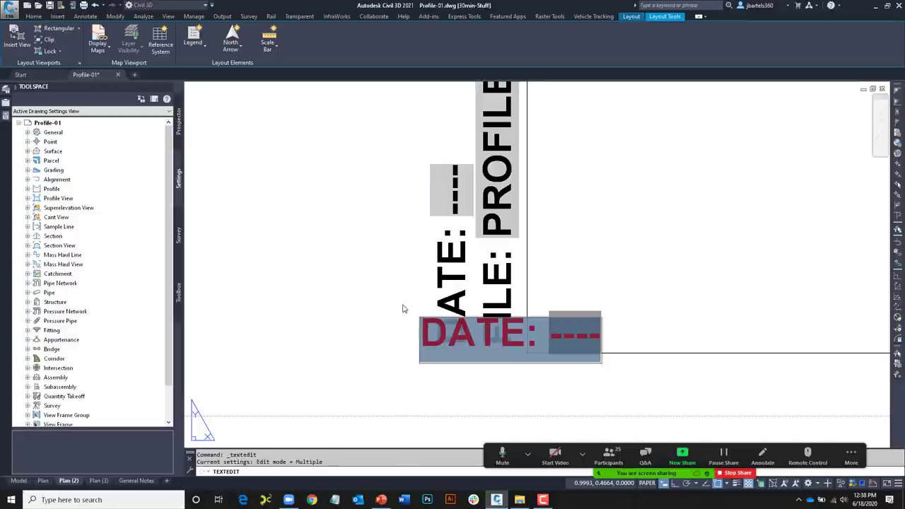
pyautogui.press('Delete')
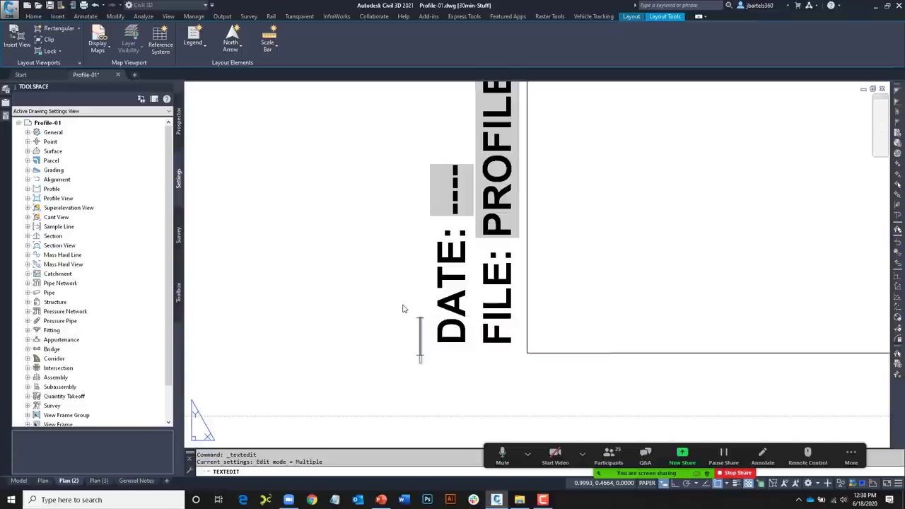
pyautogui.write('LAST SAVE')
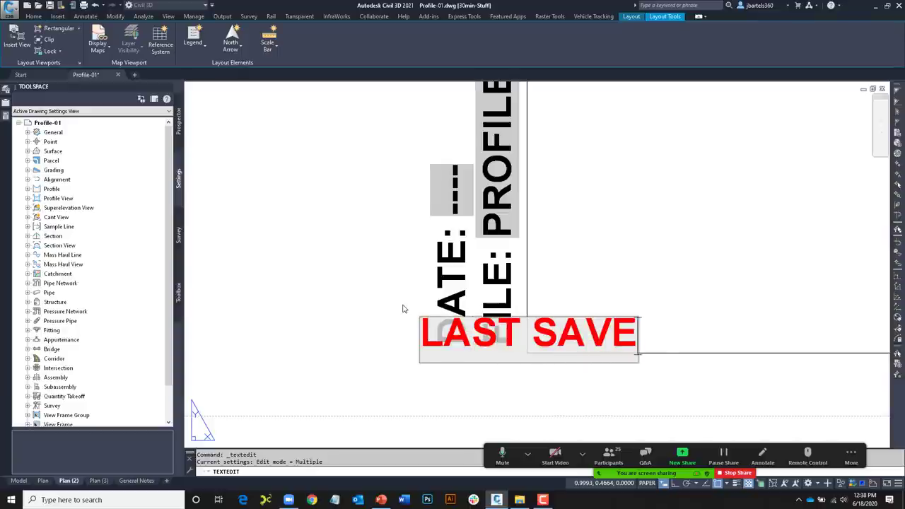
pyautogui.write('D BY:')
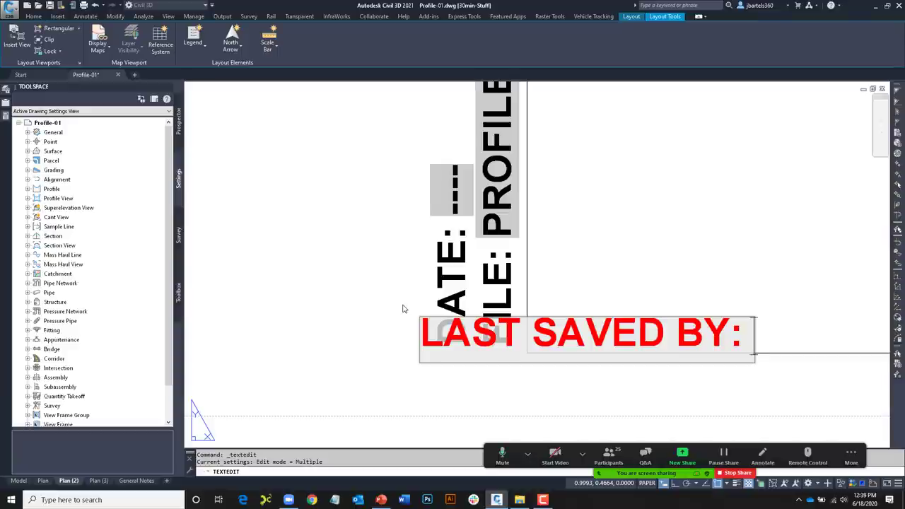
# - Insert the LastSavedBy document field in Uppercase format after the "LAST SAVED BY:" label and finish text editing
pyautogui.hotkey('ctrl', 'f')
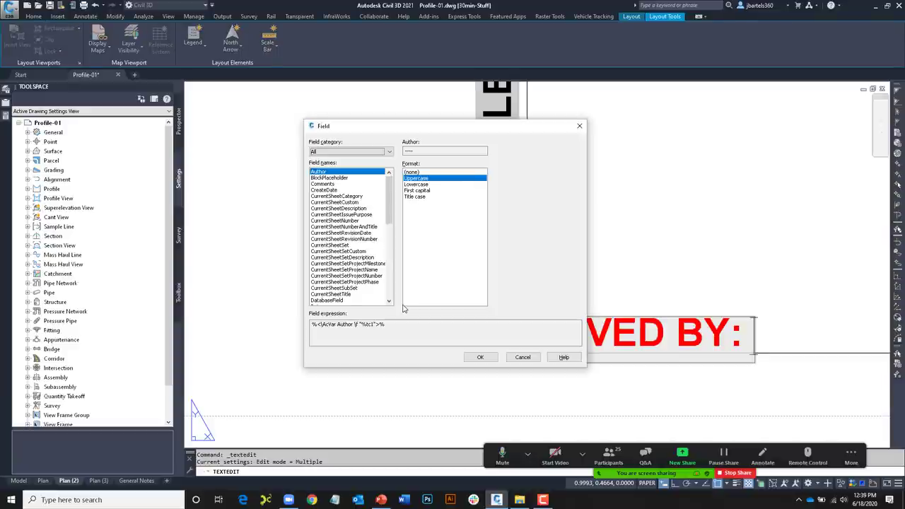
pyautogui.click(389, 153)
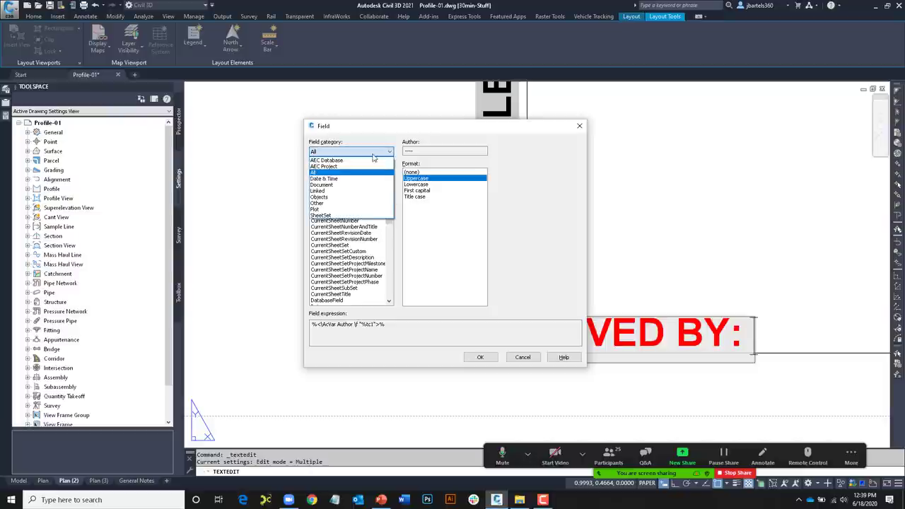
pyautogui.click(323, 184)
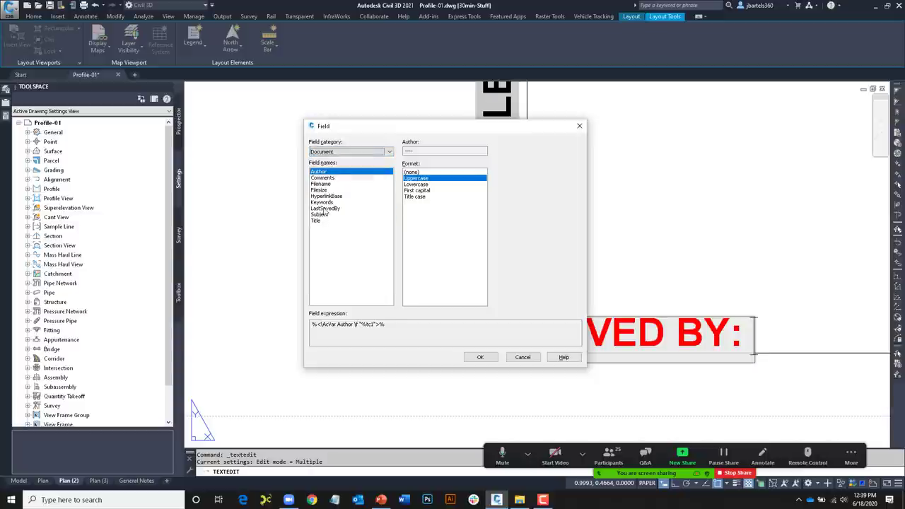
pyautogui.click(324, 209)
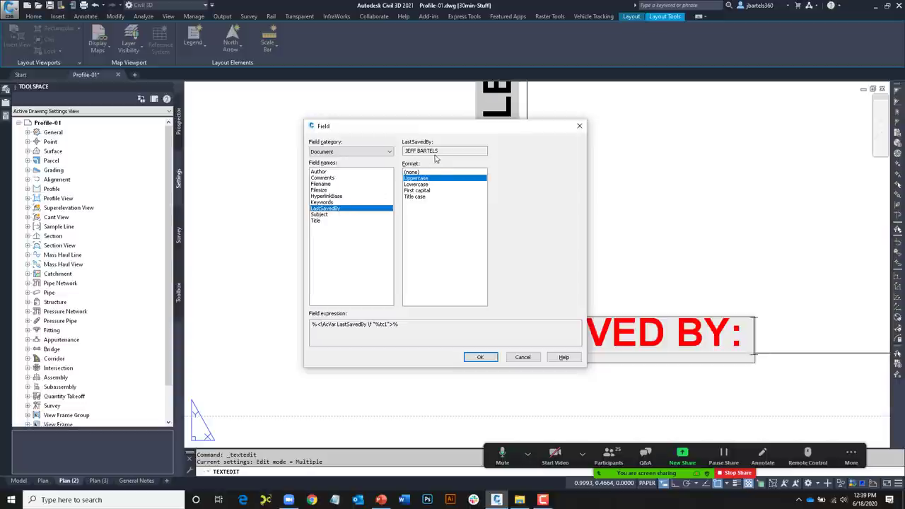
pyautogui.click(423, 185)
pyautogui.click(422, 190)
pyautogui.click(422, 196)
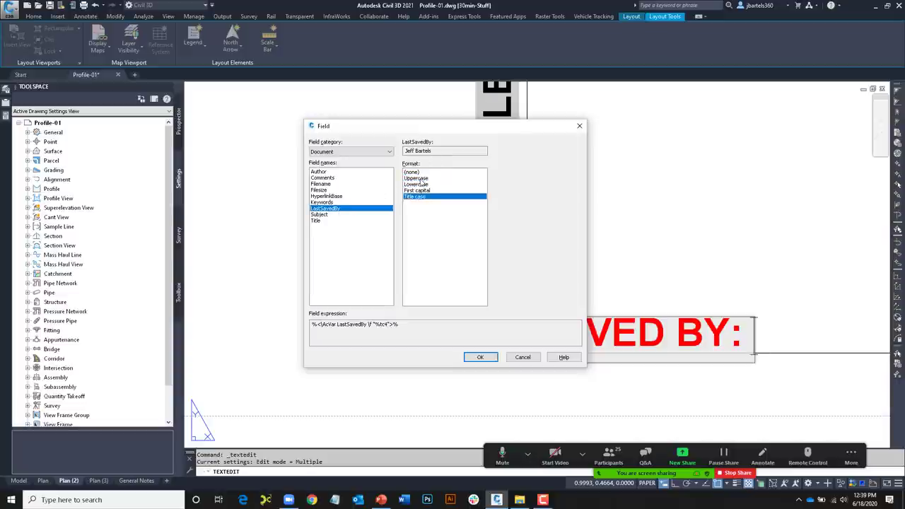
pyautogui.click(424, 178)
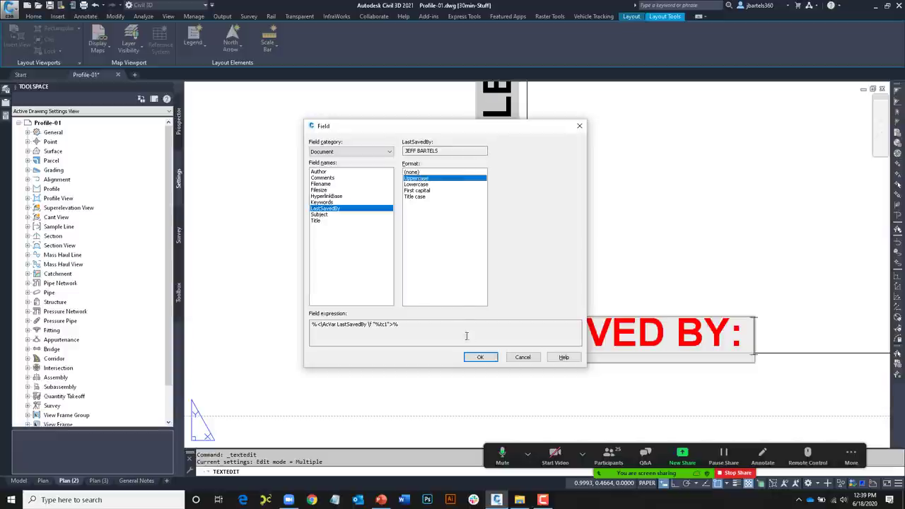
pyautogui.click(479, 358)
pyautogui.click(531, 285)
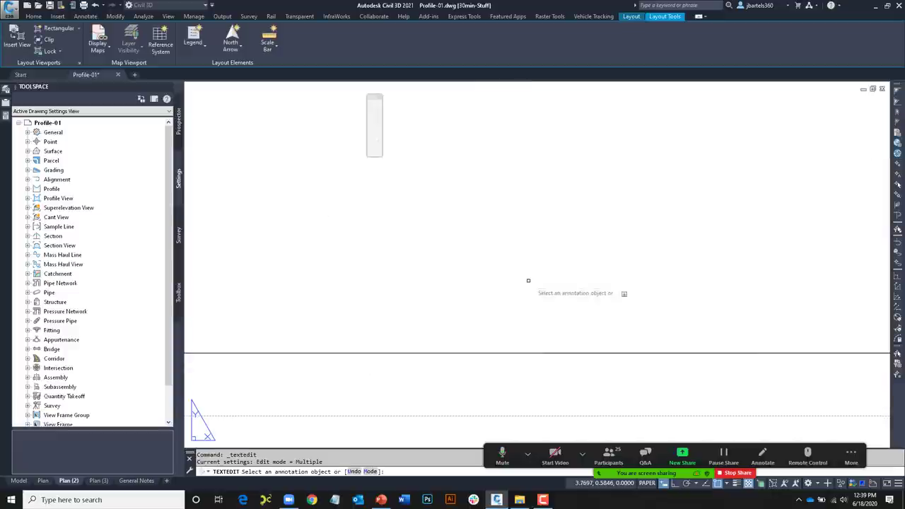
pyautogui.press('Escape')
pyautogui.press('Escape')
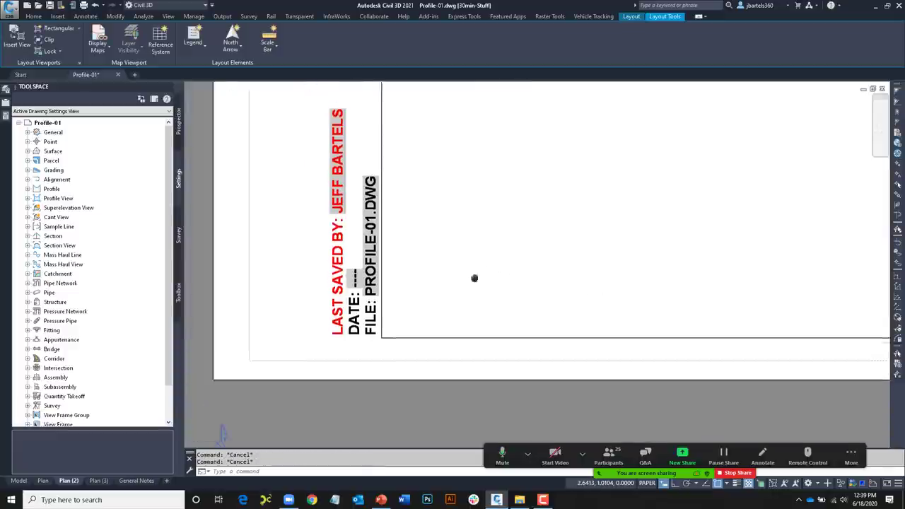
# - Regenerate the entire drawing to refresh the fields on the sheet
pyautogui.write('rea')
pyautogui.press('Return')
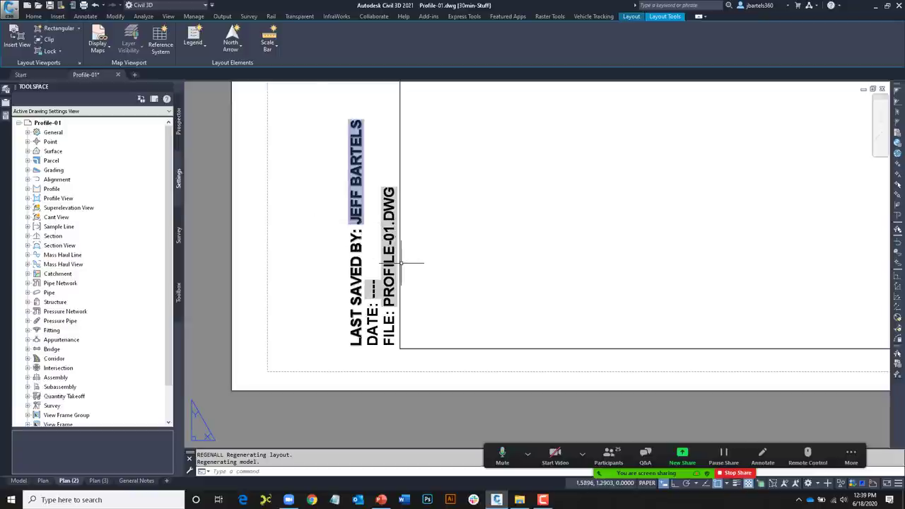
pyautogui.scroll(-3, 411, 261)
pyautogui.scroll(-5, 471, 233)
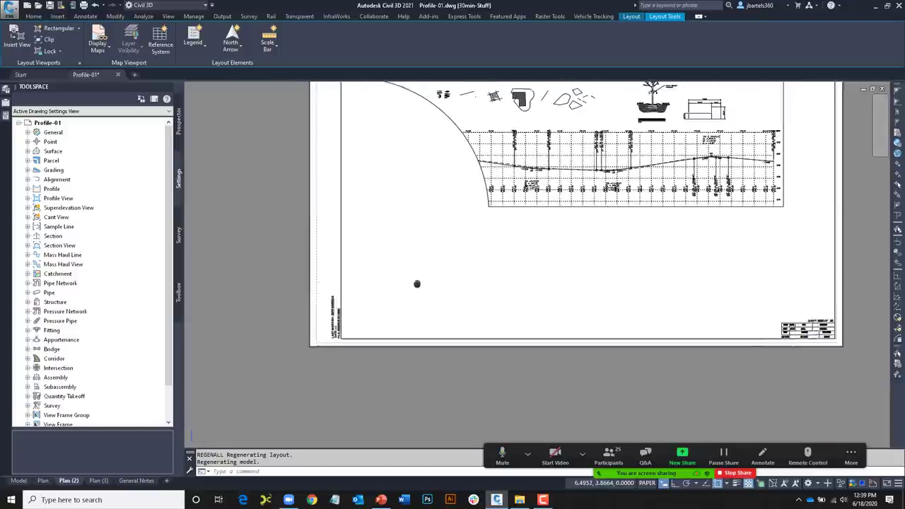
pyautogui.moveTo(377, 335); pyautogui.dragTo(364, 360, button='middle')
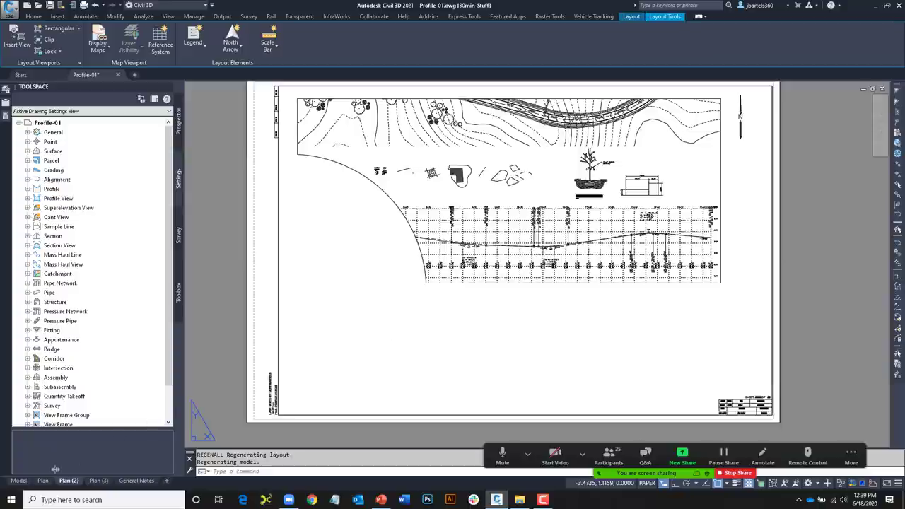
# - Switch to model space, select the landscaping reference and examine its details in the External References palette
pyautogui.click(19, 481)
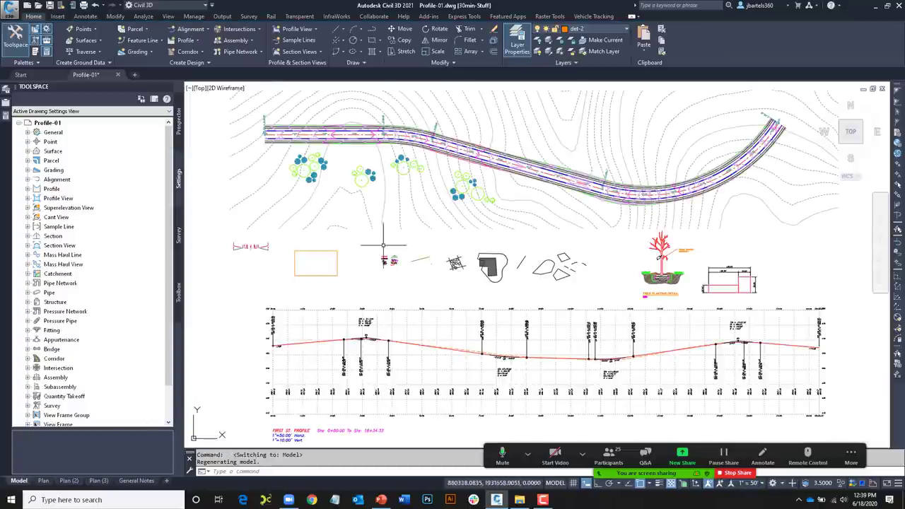
pyautogui.click(374, 179)
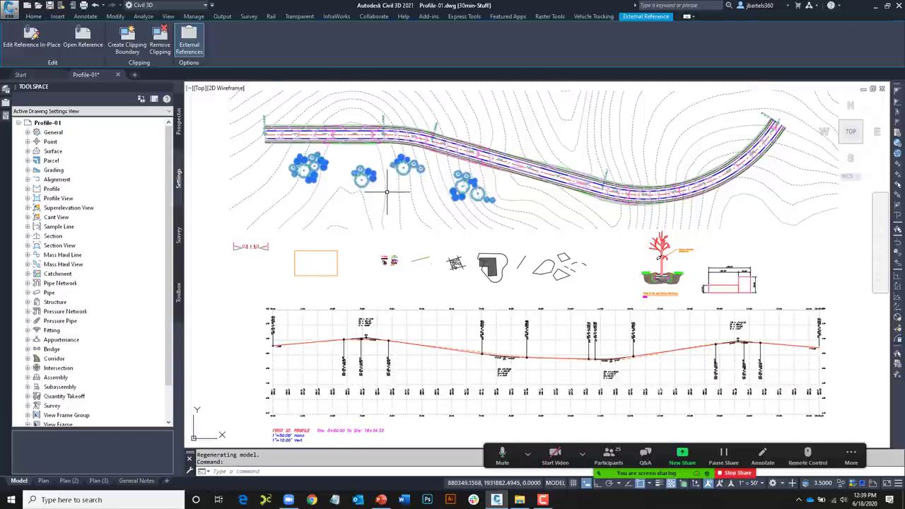
pyautogui.click(7, 103)
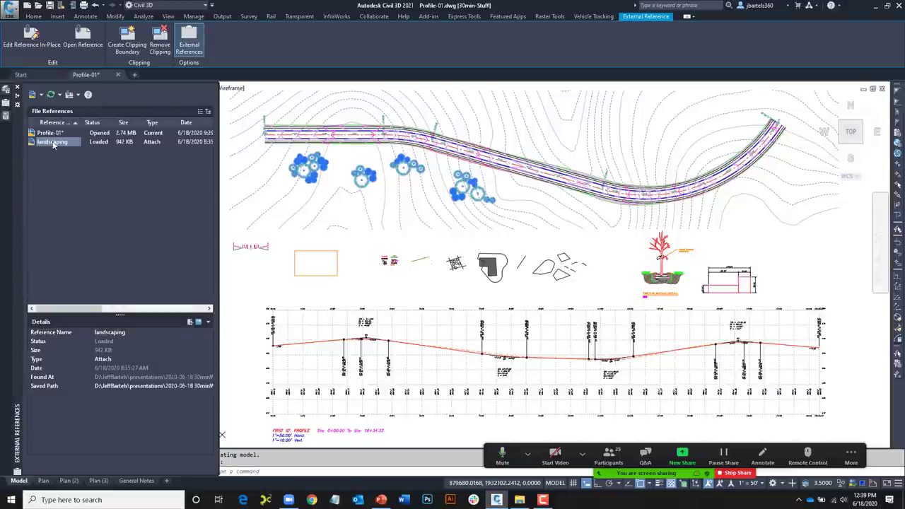
pyautogui.moveTo(58, 145)
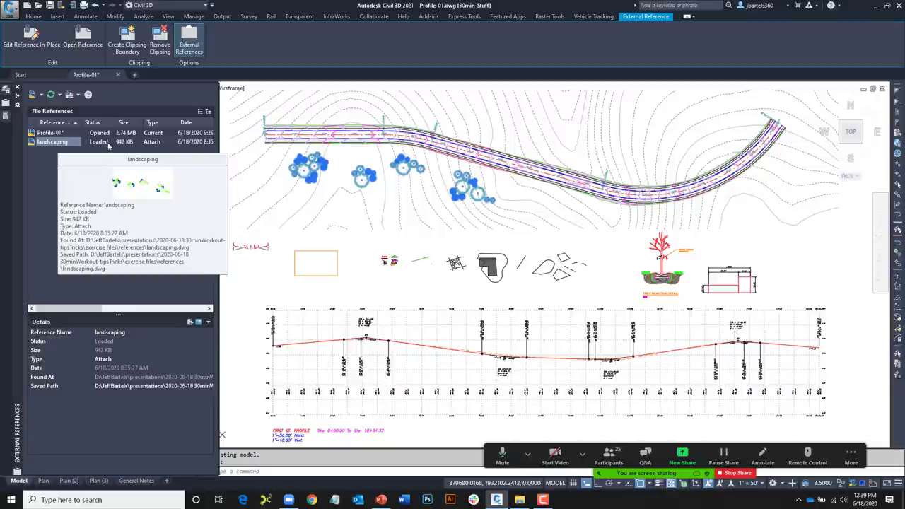
pyautogui.moveTo(150, 144)
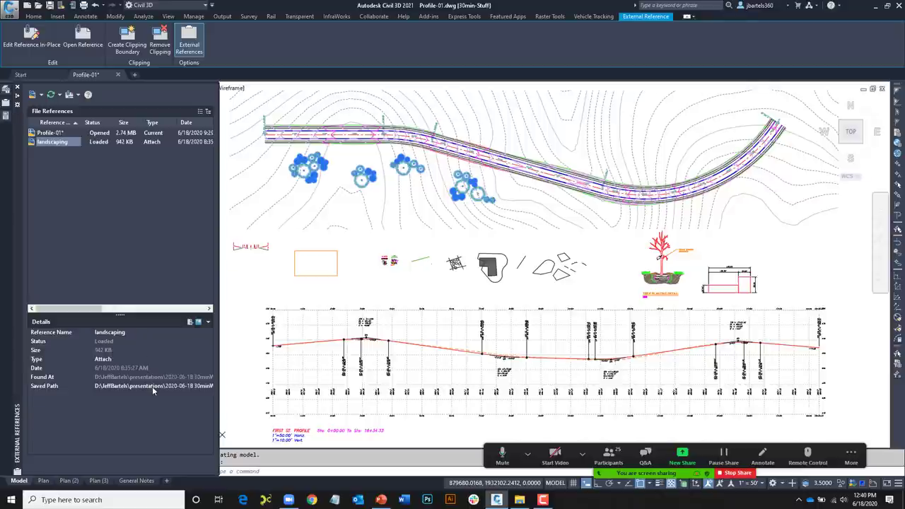
# - Switch the landscaping reference's type to Overlay and back to Attach
pyautogui.doubleClick(151, 142)
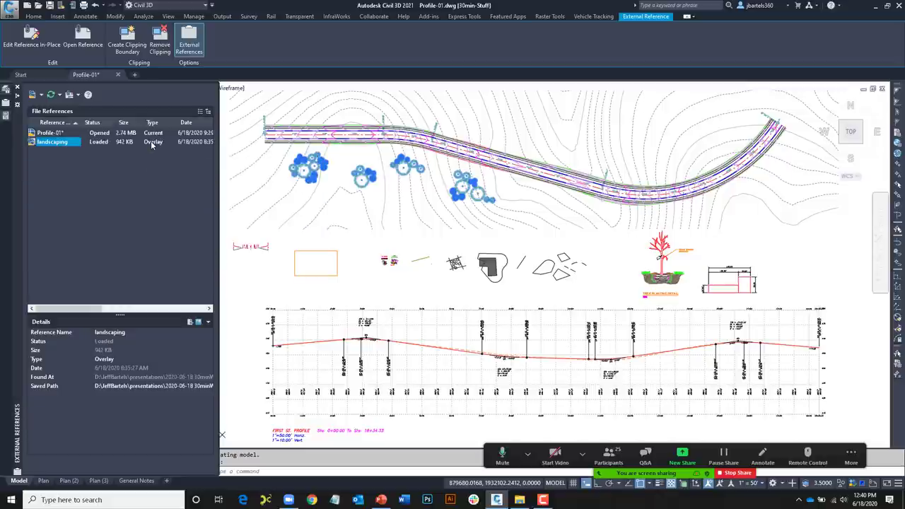
pyautogui.doubleClick(150, 141)
pyautogui.moveTo(150, 141)
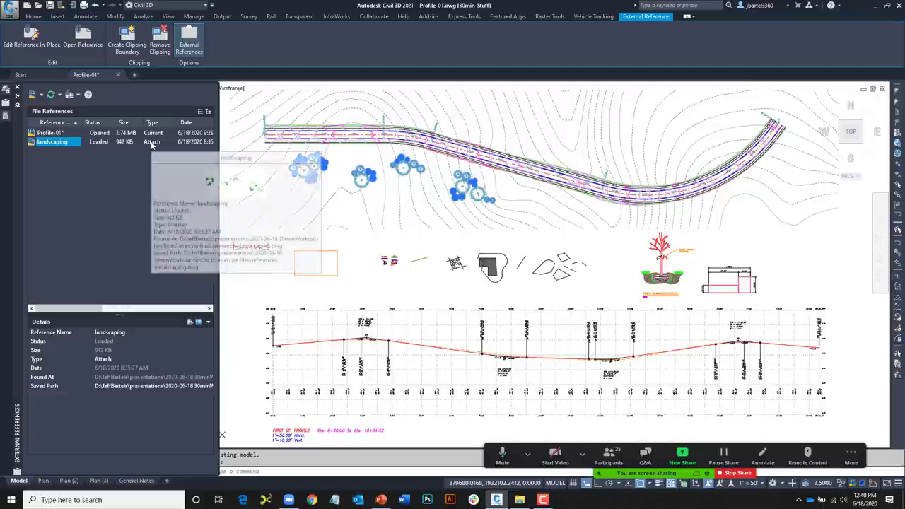
# - Change the landscaping reference's saved path to relative
pyautogui.rightClick(59, 145)
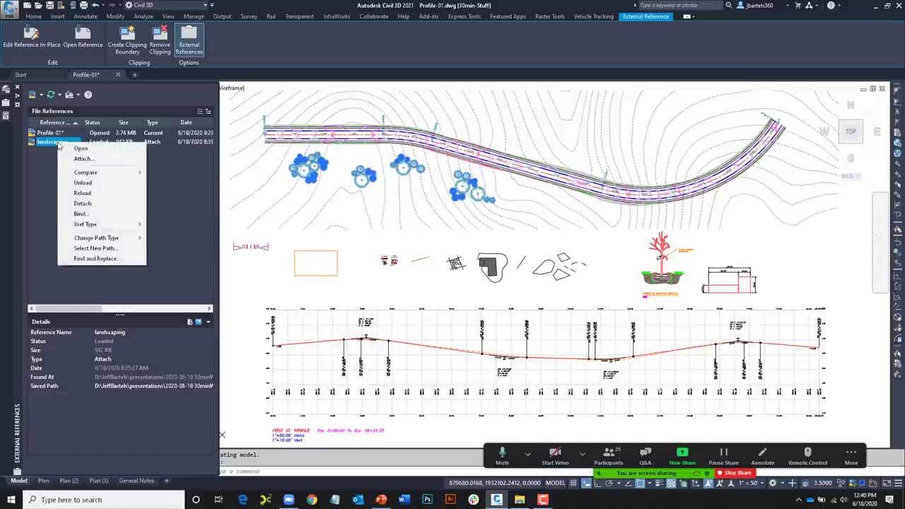
pyautogui.moveTo(76, 240)
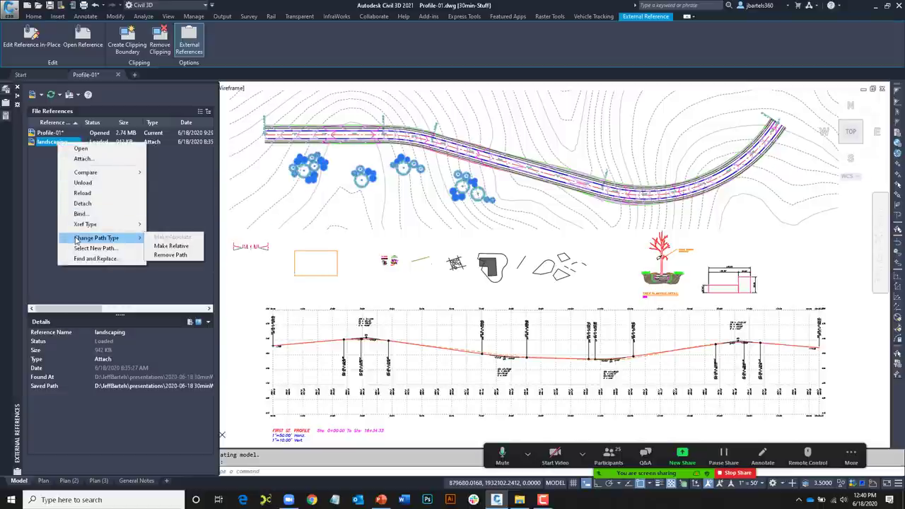
pyautogui.click(171, 246)
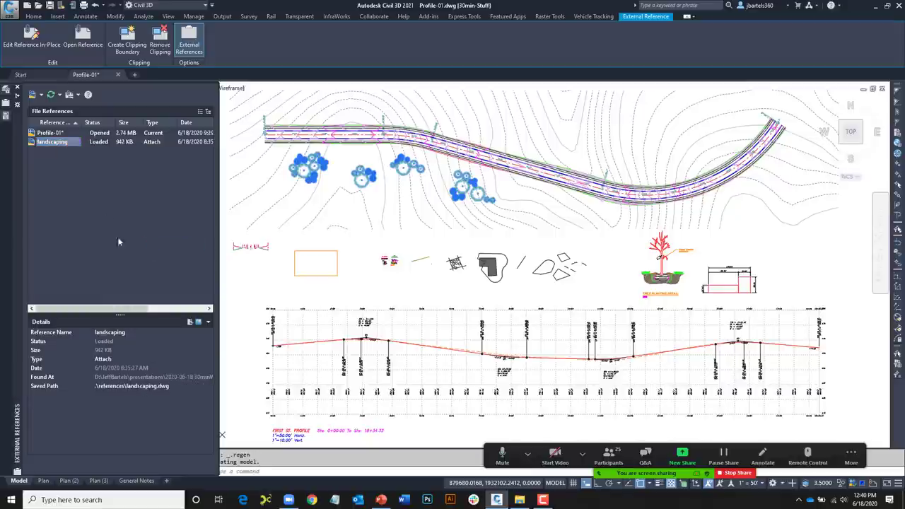
# - Change the landscaping reference's saved path back to absolute and clear the selection
pyautogui.rightClick(63, 146)
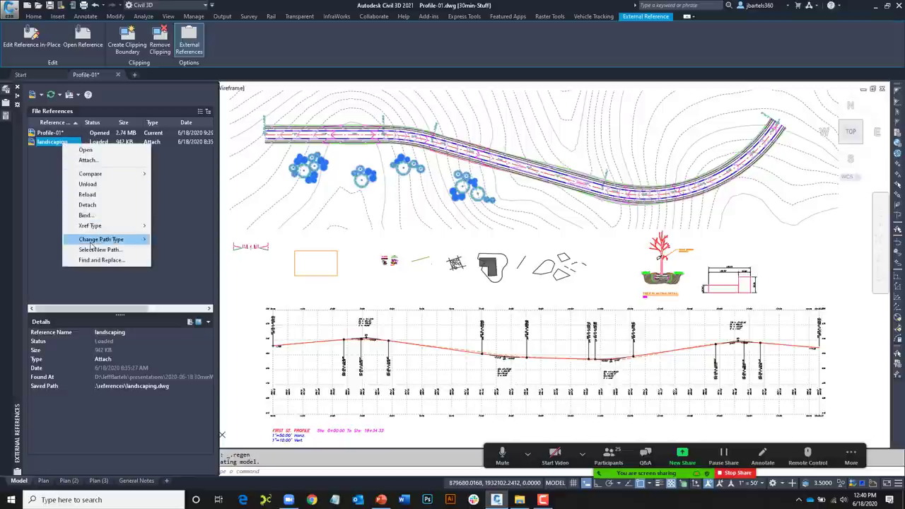
pyautogui.moveTo(97, 241)
pyautogui.click(174, 239)
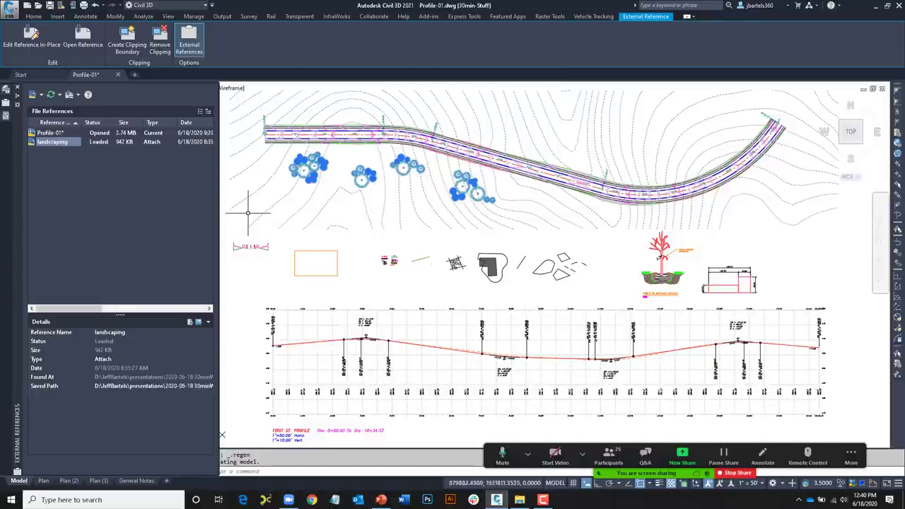
pyautogui.press('Escape')
pyautogui.press('Escape')
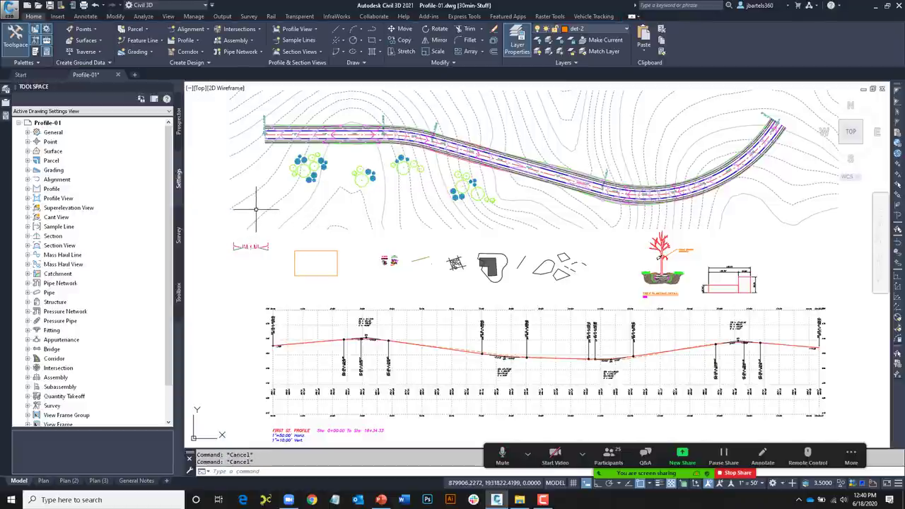
# - Attach Insert-demo.dwg as an overlay reference with a relative path, insertion point 0,0,0, scale 1.00 and rotation 0
pyautogui.moveTo(262, 208); pyautogui.dragTo(273, 221, button='middle')
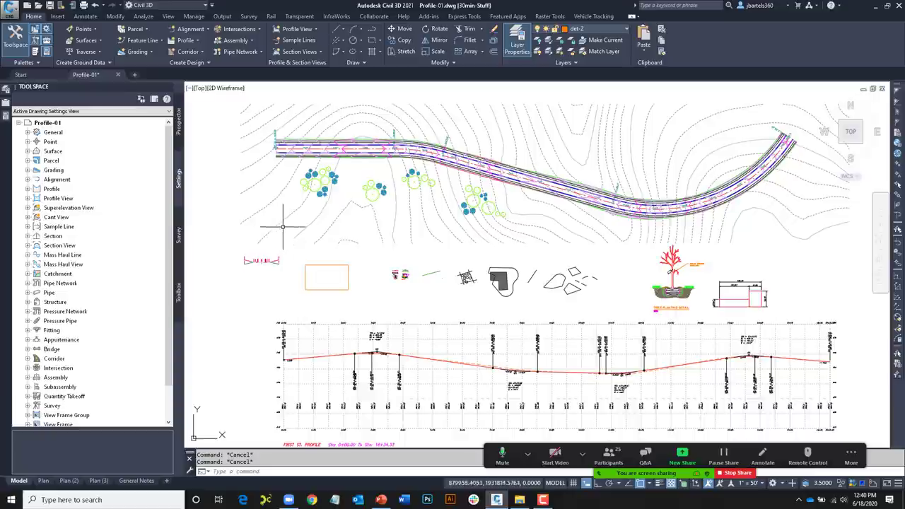
pyautogui.click(6, 102)
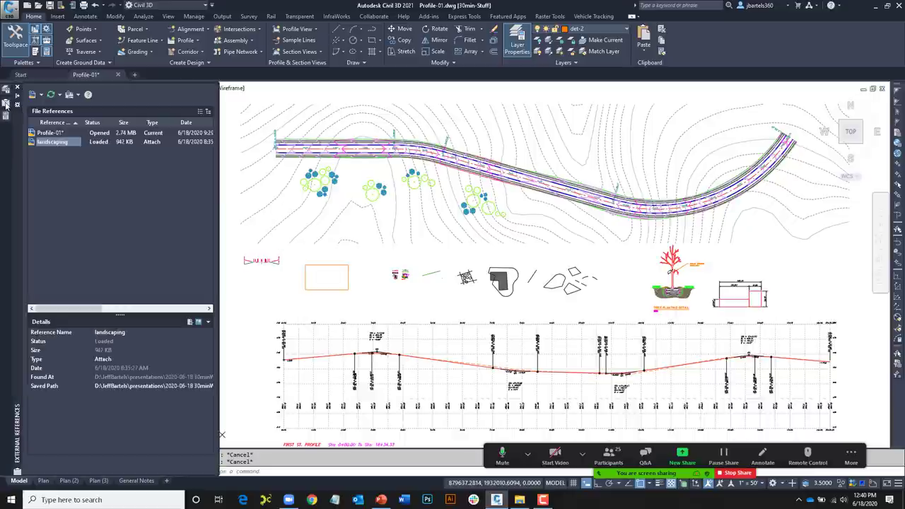
pyautogui.click(41, 95)
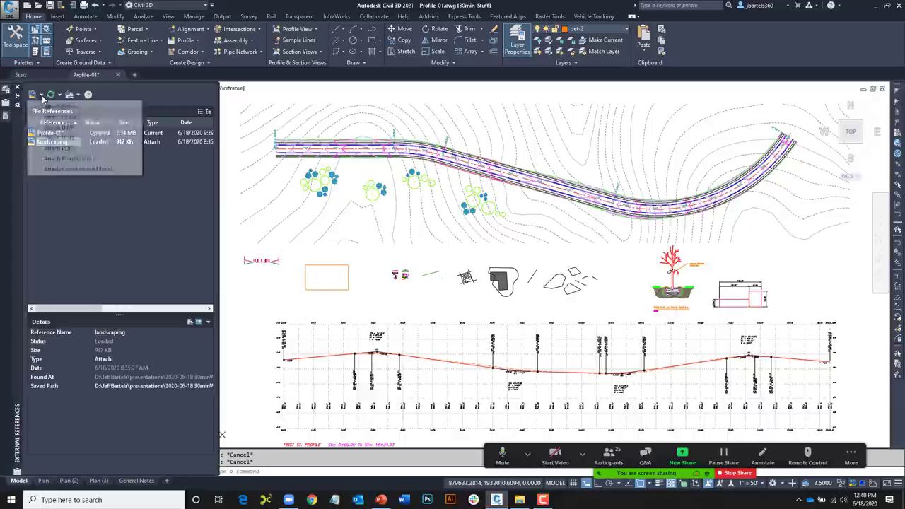
pyautogui.click(82, 182)
pyautogui.rightClick(84, 186)
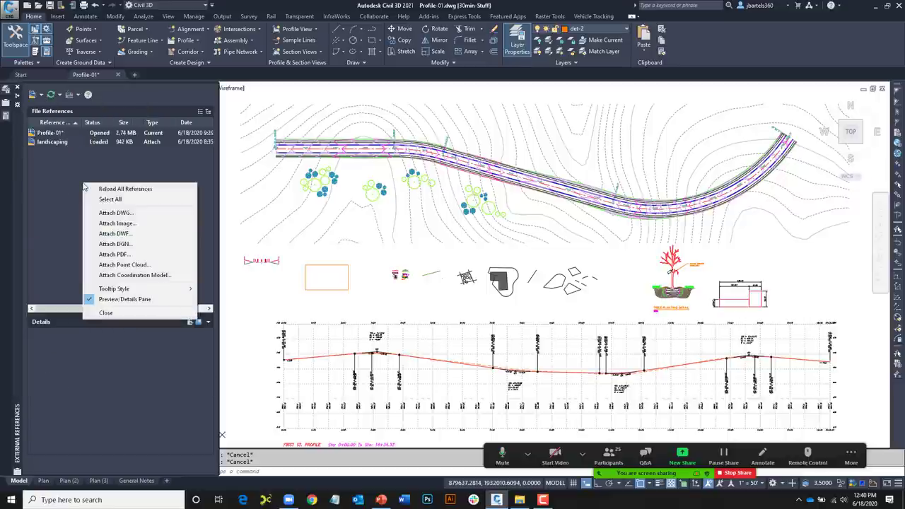
pyautogui.click(106, 213)
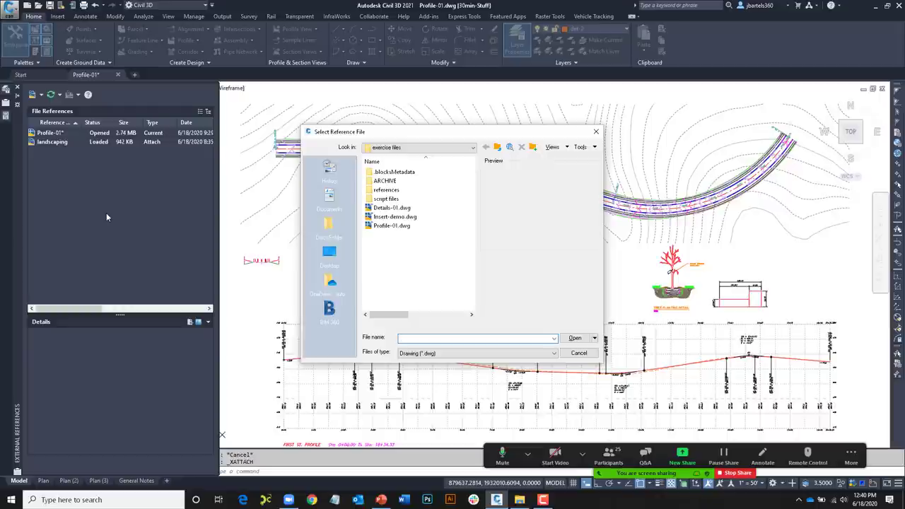
pyautogui.click(382, 217)
pyautogui.click(566, 339)
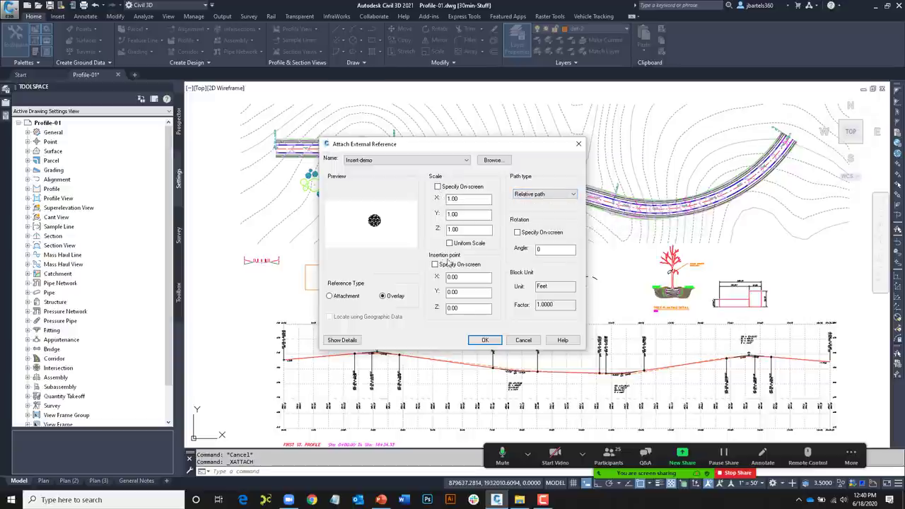
pyautogui.click(485, 341)
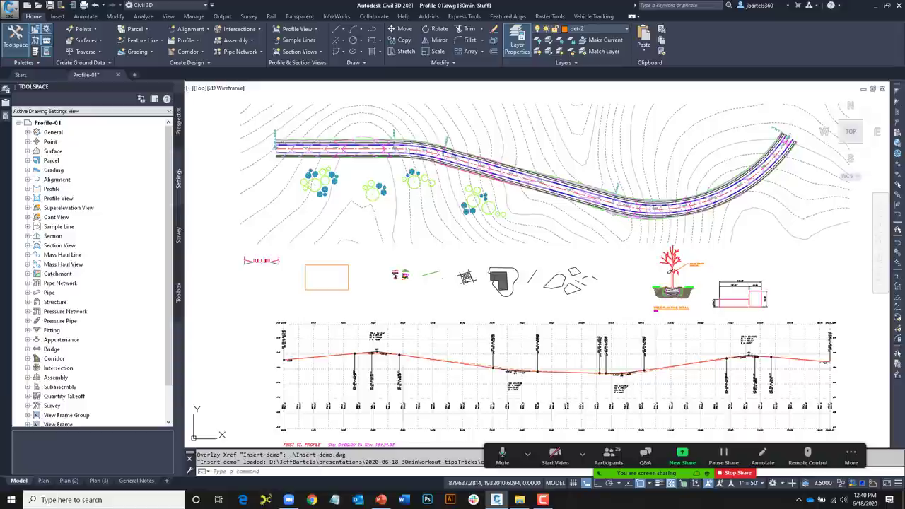
# - Zoom to the drawing extents, and locate the attached Insert-demo reference by zooming to the last object
pyautogui.middleClick(441, 292)
pyautogui.middleClick(442, 292)
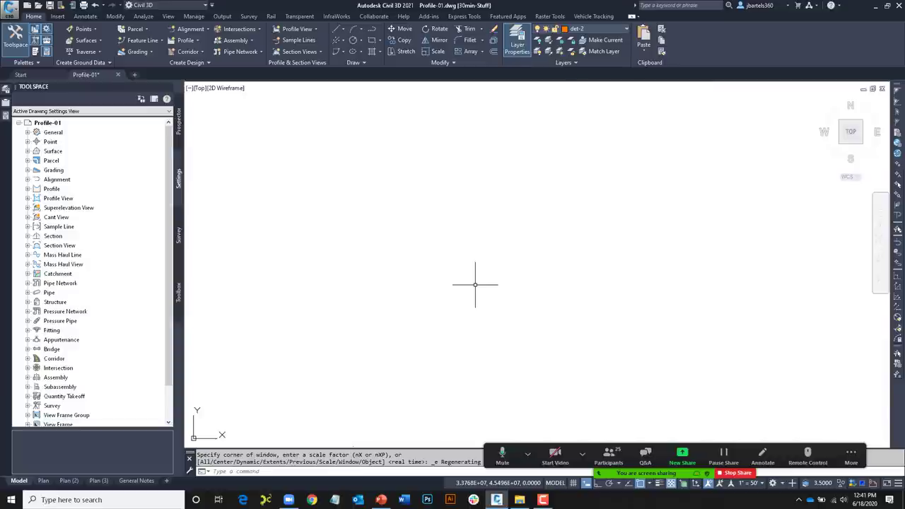
pyautogui.write('OOM')
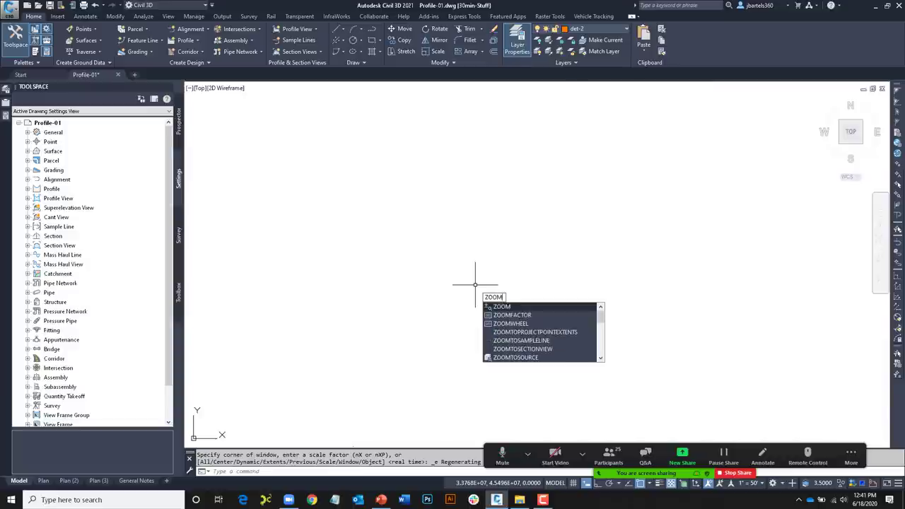
pyautogui.press('Return')
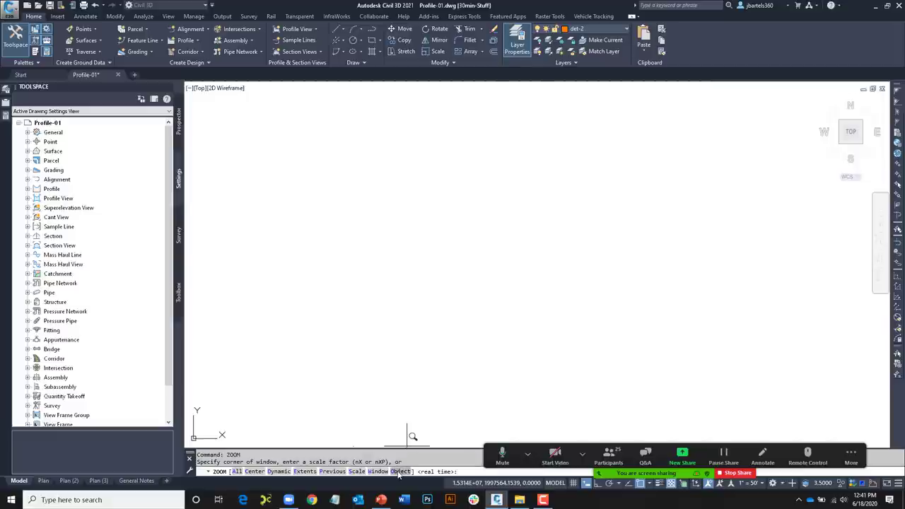
pyautogui.click(400, 472)
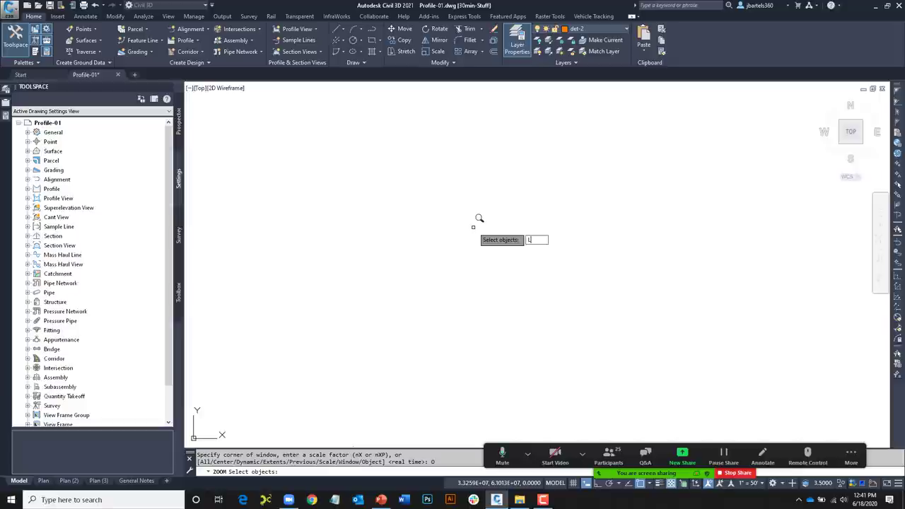
pyautogui.write('L')
pyautogui.press('Return')
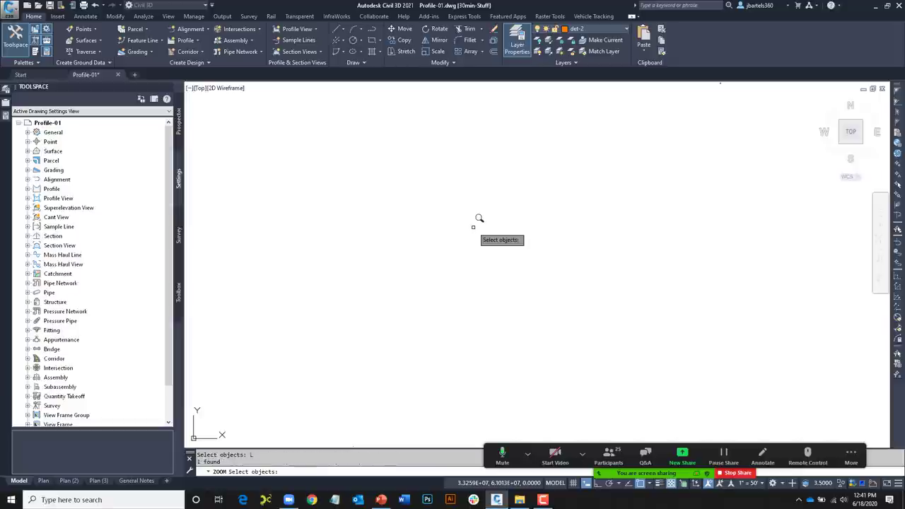
pyautogui.press('Return')
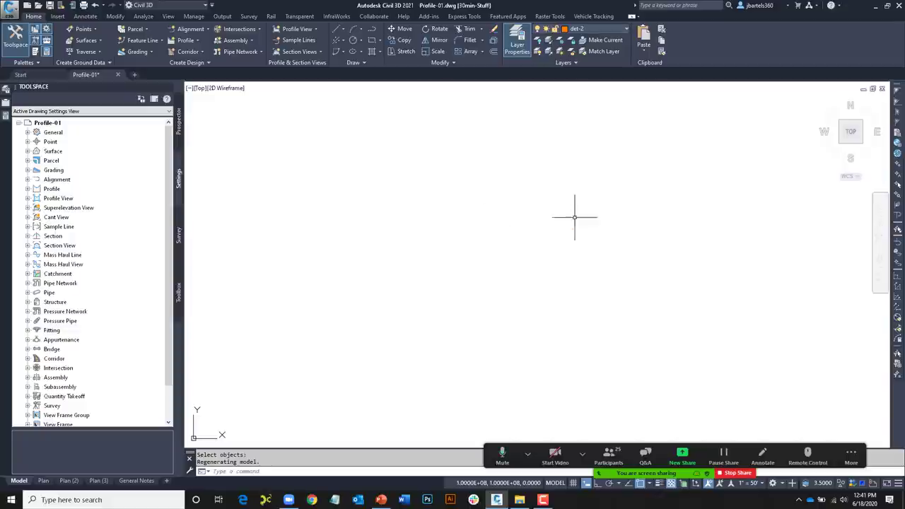
pyautogui.scroll(10, 558, 233)
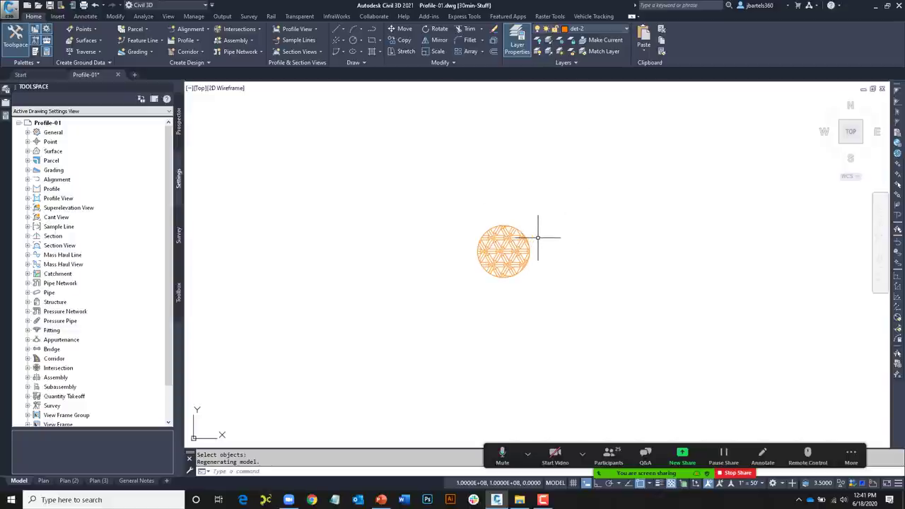
pyautogui.scroll(2, 539, 238)
pyautogui.moveTo(539, 241); pyautogui.dragTo(593, 237, button='middle')
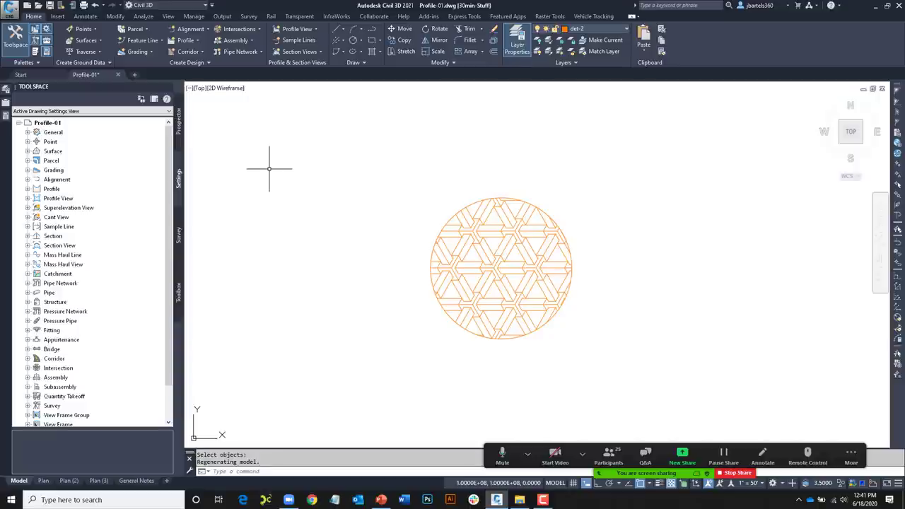
# - Detach the Insert-demo reference and zoom back to the extents of the road and profile drawing
pyautogui.moveTo(7, 103)
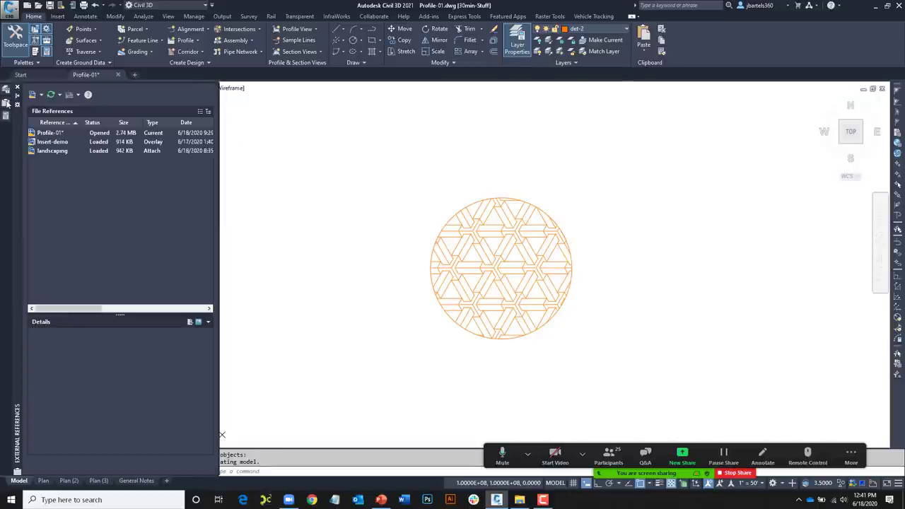
pyautogui.rightClick(43, 142)
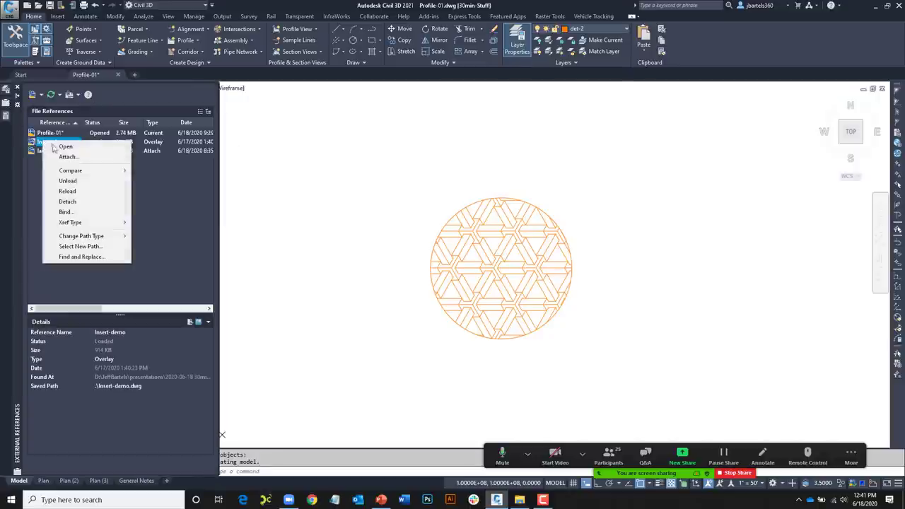
pyautogui.click(67, 202)
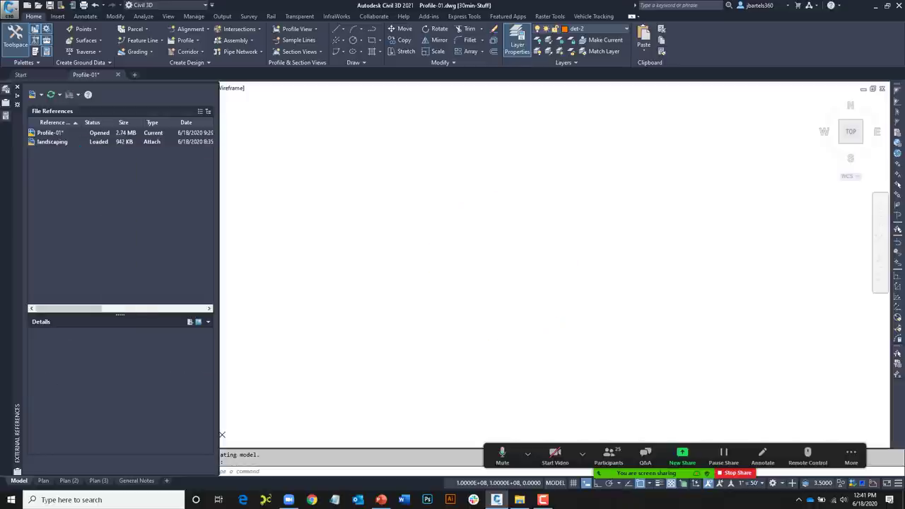
pyautogui.middleClick(434, 246)
pyautogui.middleClick(434, 246)
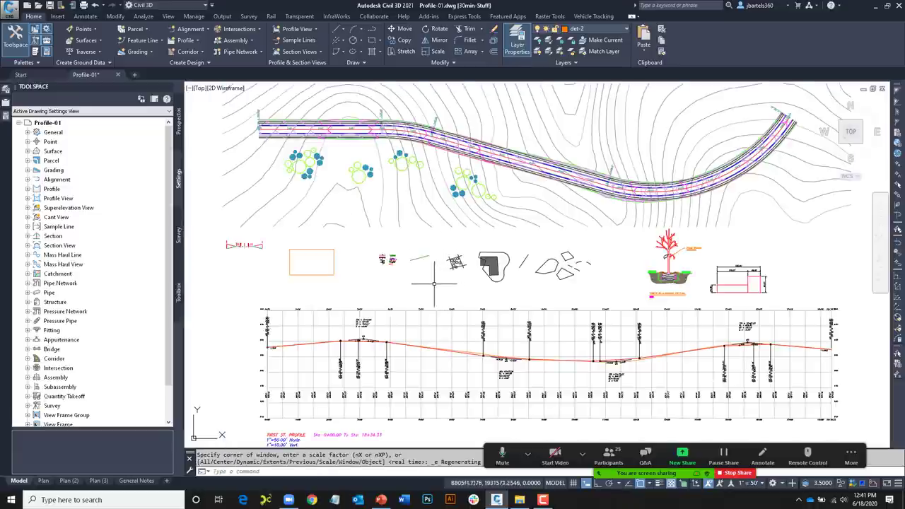
pyautogui.press('Escape')
pyautogui.press('Escape')
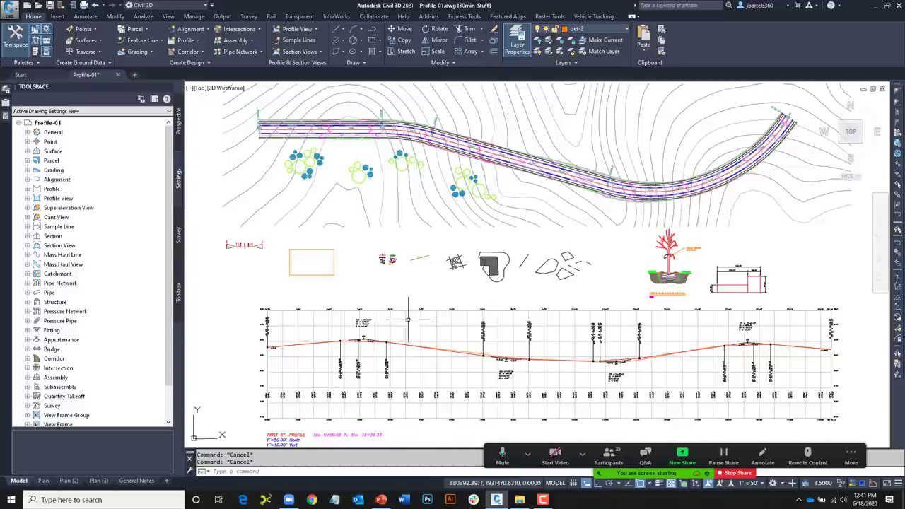
# - Select the orange rectangle, inspect its dynamic dimensions at the upper-left corner grip, and clear the selection
pyautogui.click(527, 453)
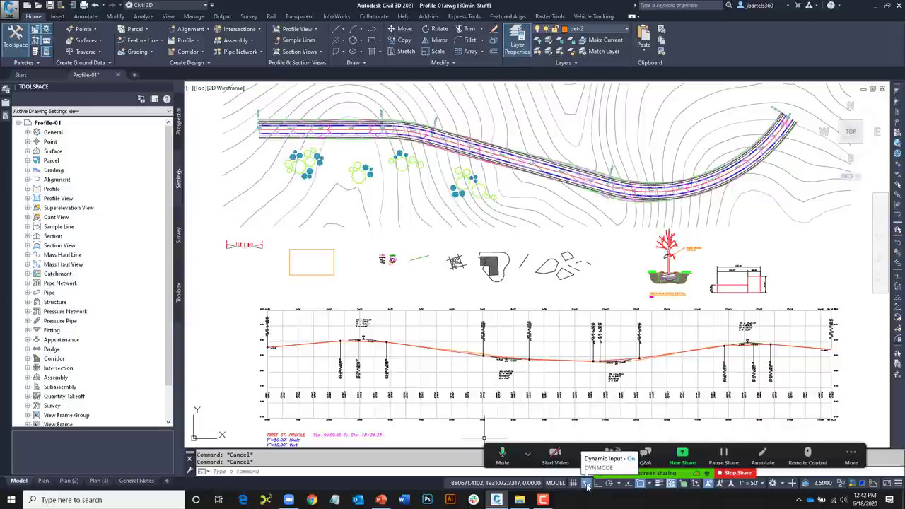
pyautogui.scroll(4, 290, 252)
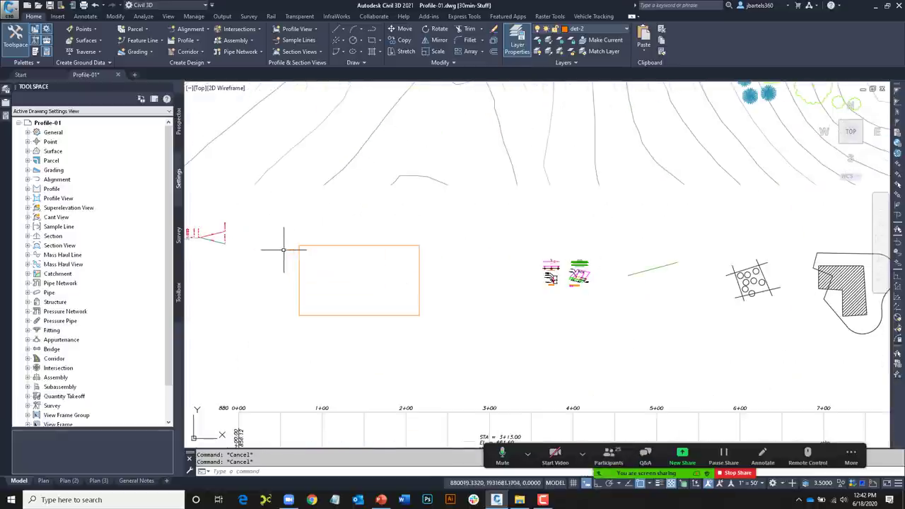
pyautogui.scroll(2, 359, 261)
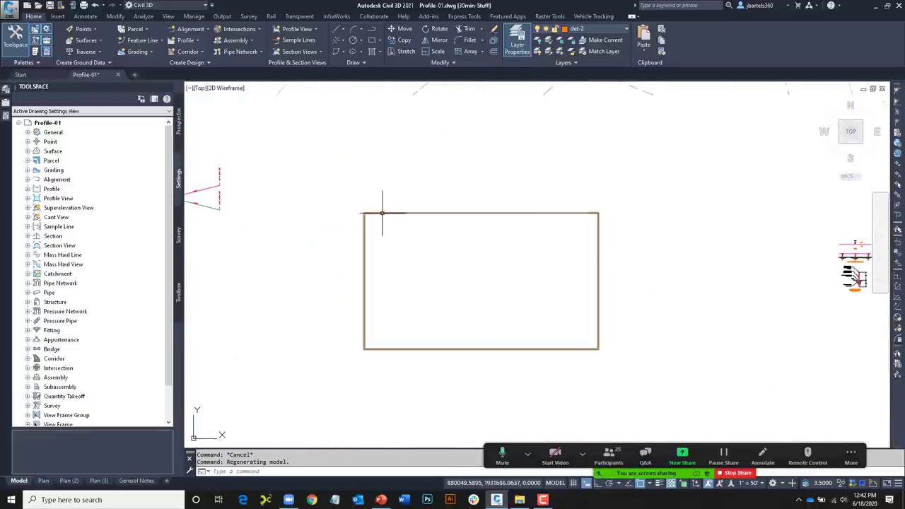
pyautogui.click(385, 210)
pyautogui.moveTo(364, 212)
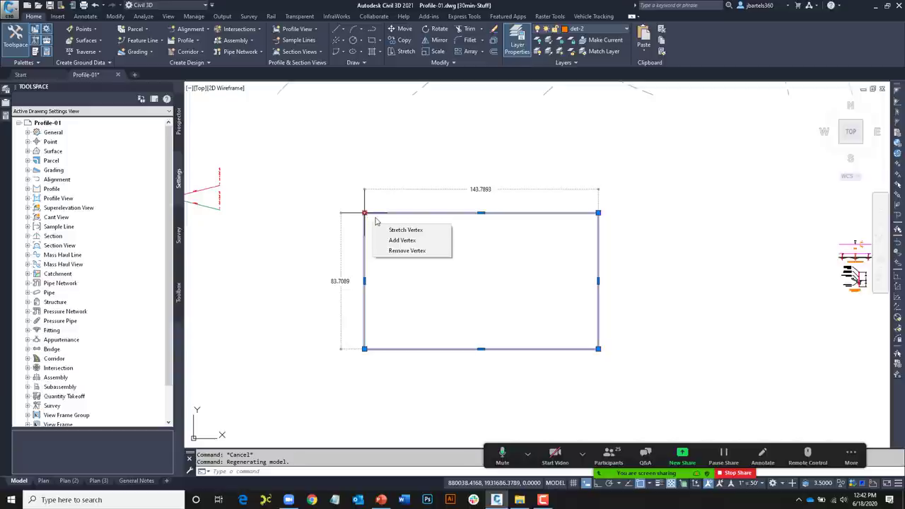
pyautogui.press('Escape')
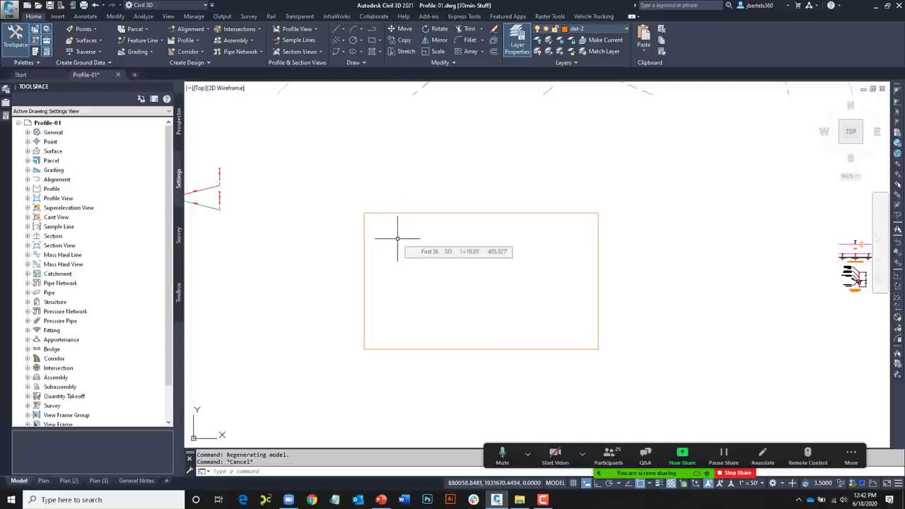
# - Set the TOOLTIPSIZE variable to 6 and check the dynamic dimensions at the orange rectangle's upper-left corner grip
pyautogui.write('TOOLT')
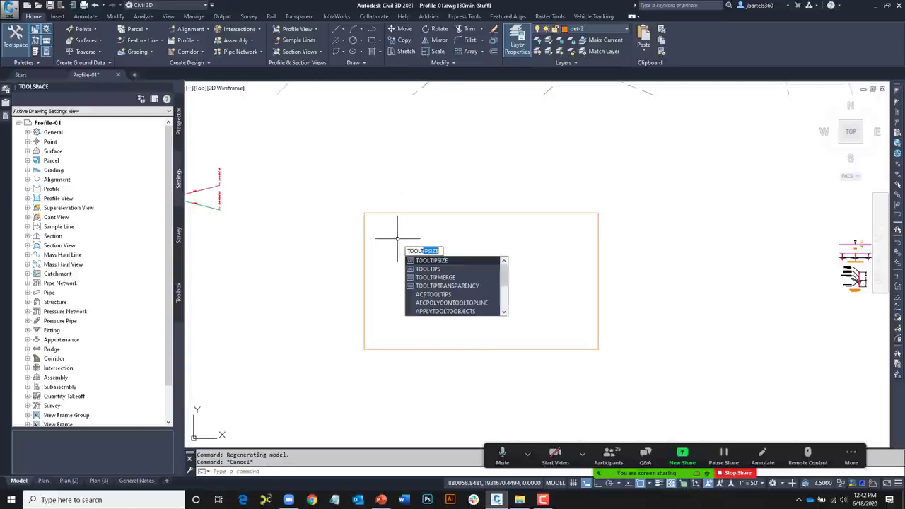
pyautogui.press('Return')
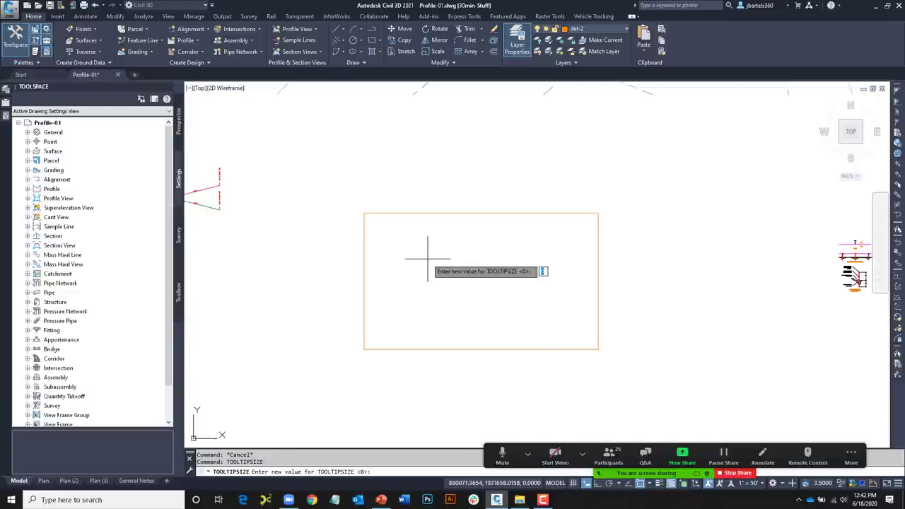
pyautogui.write('6')
pyautogui.press('Return')
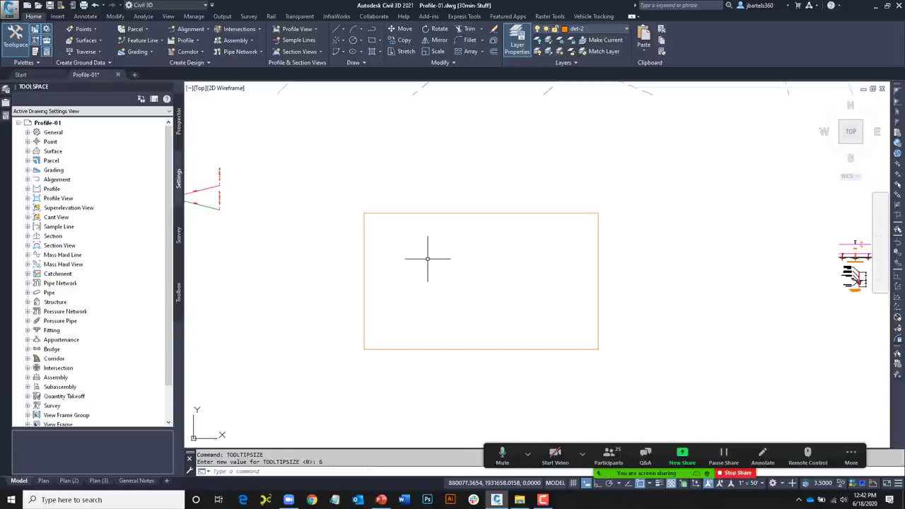
pyautogui.moveTo(427, 259)
pyautogui.click(398, 212)
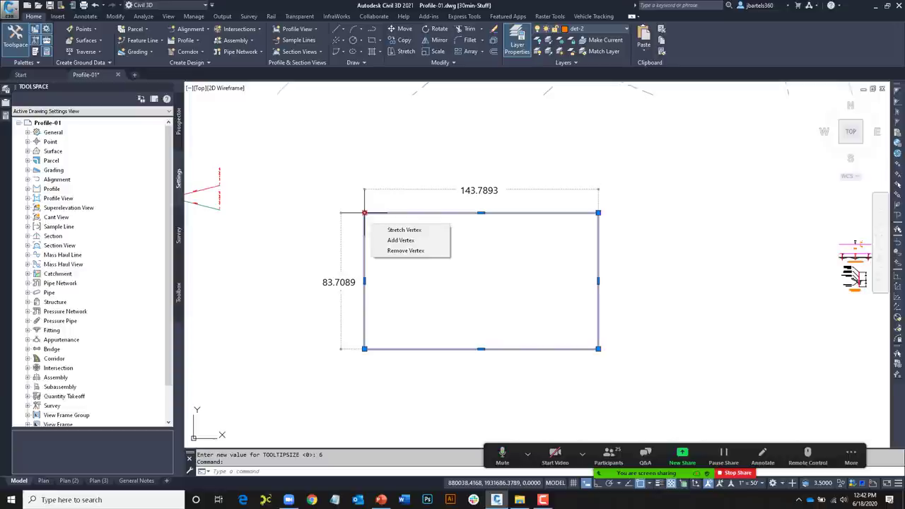
pyautogui.press('Escape')
pyautogui.press('Escape')
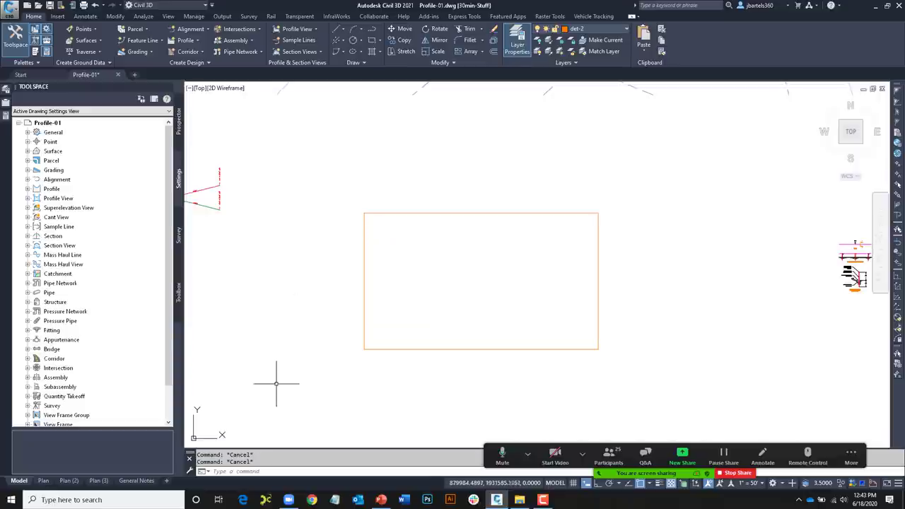
# - Find the TOOLTIPSIZE variable with the wildcard search *SIZE and set its value to 0
pyautogui.click(226, 477)
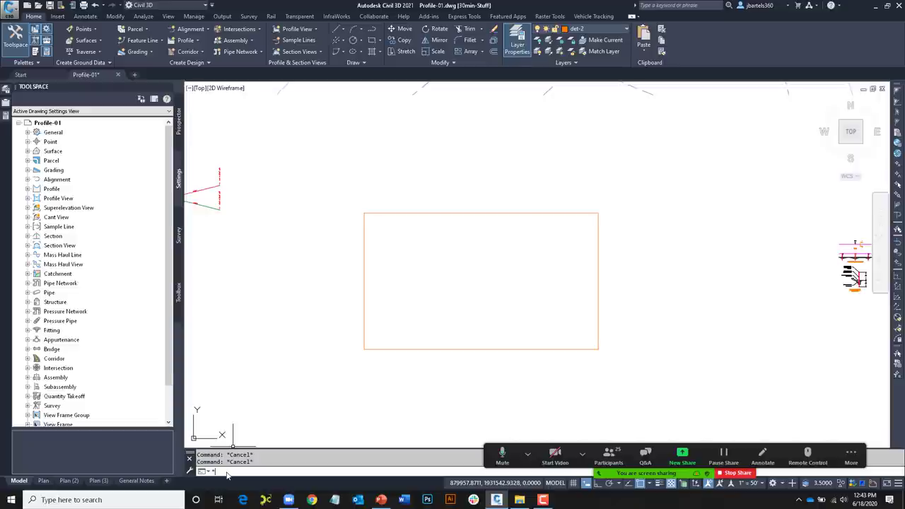
pyautogui.press('Up')
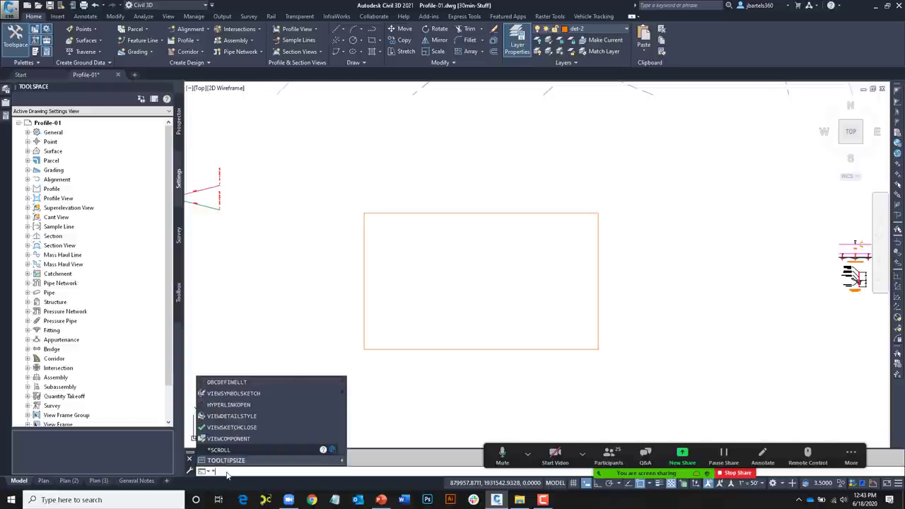
pyautogui.write('*SIZE')
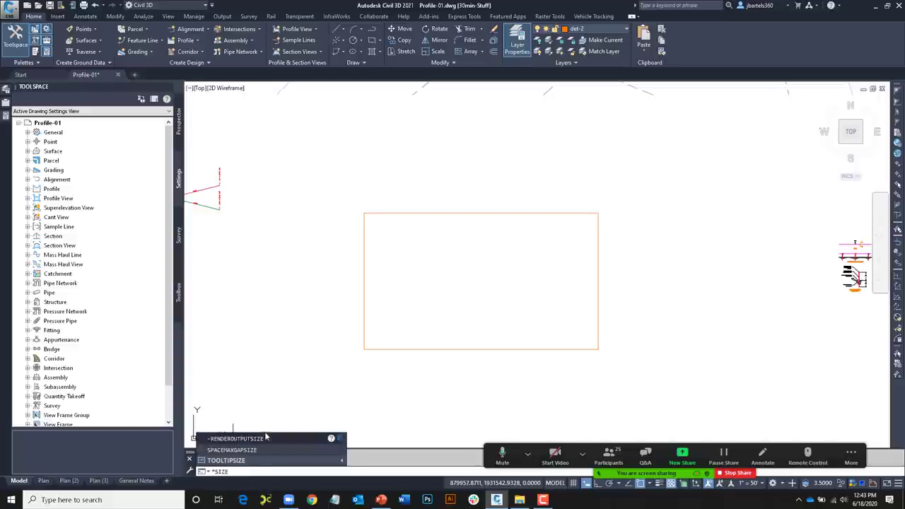
pyautogui.click(342, 461)
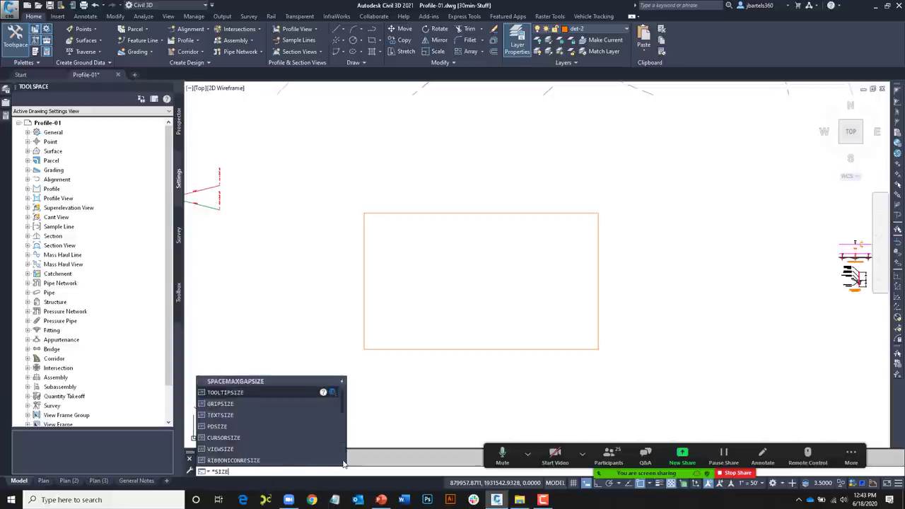
pyautogui.click(246, 393)
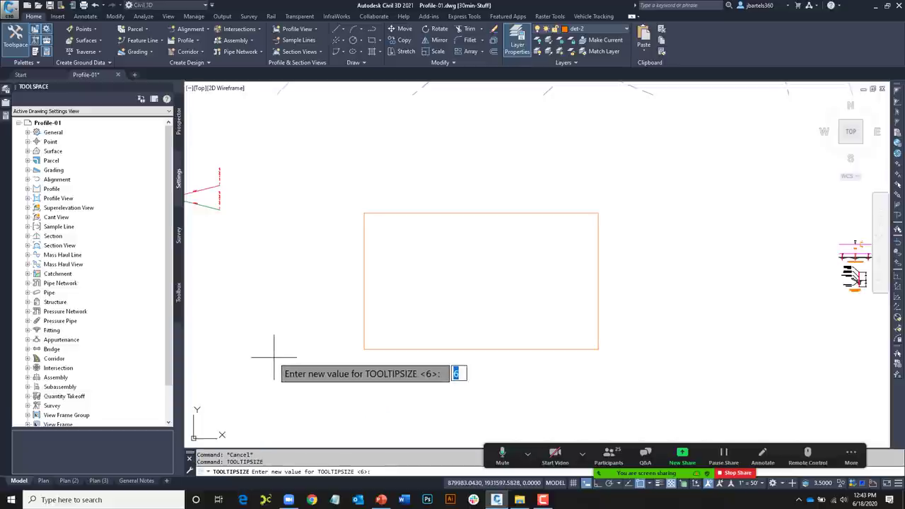
pyautogui.write('0')
pyautogui.press('Return')
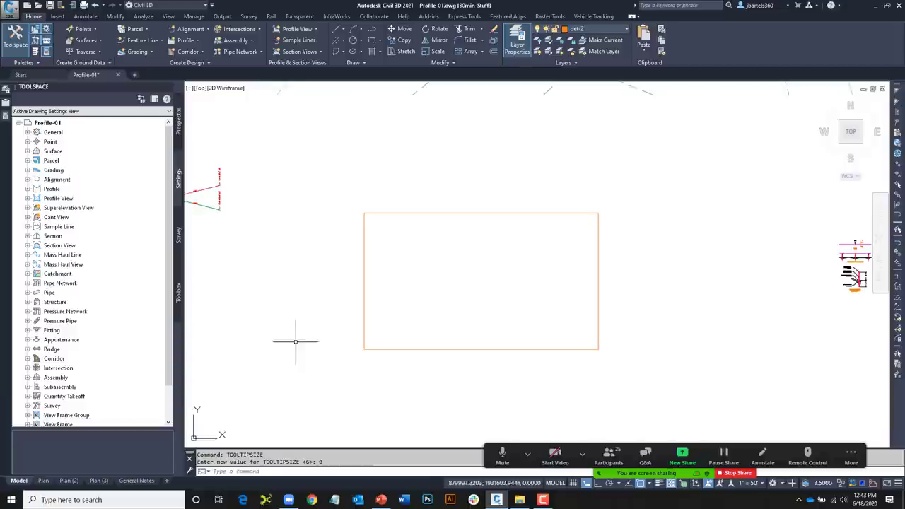
pyautogui.moveTo(293, 323)
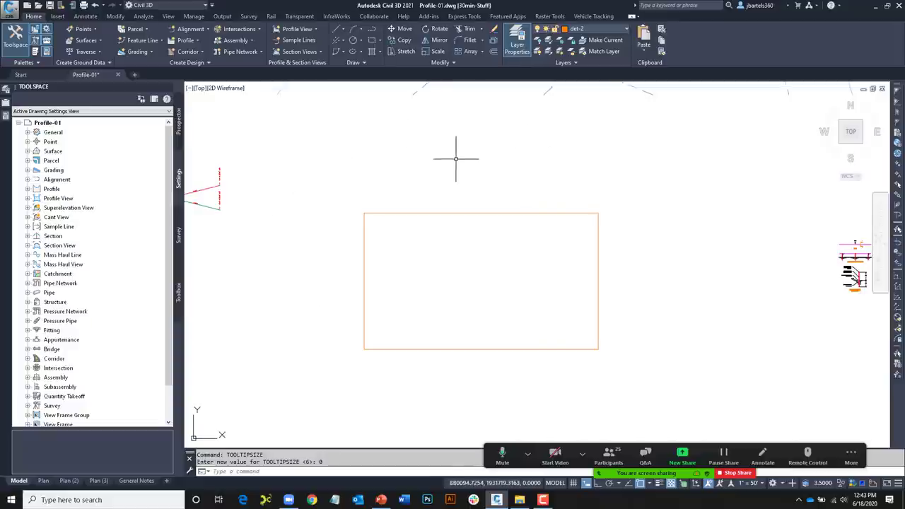
# - Search the application's commands for PLOT and look through the matching entries
pyautogui.click(12, 12)
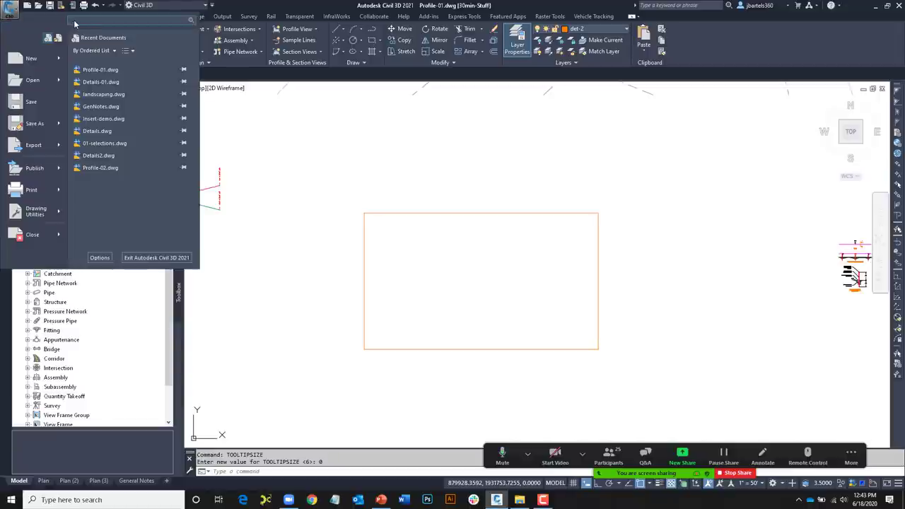
pyautogui.write('PLOT')
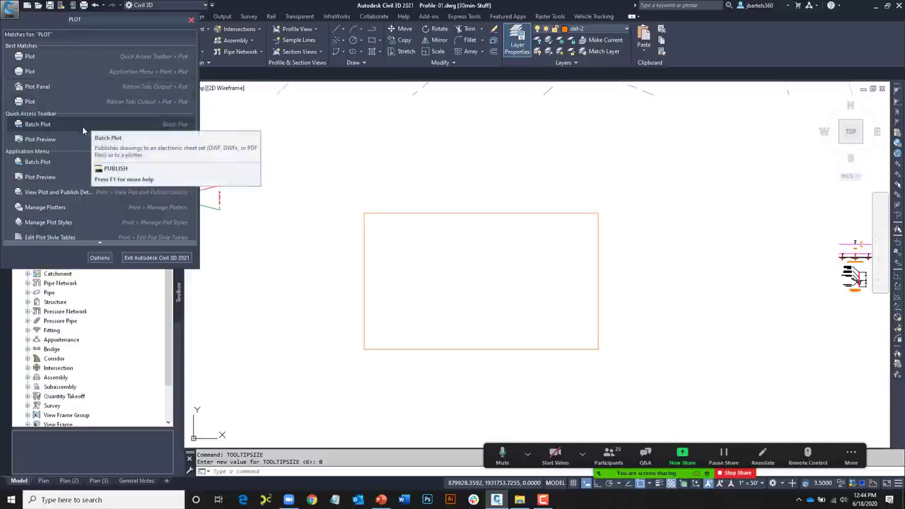
pyautogui.scroll(-5, 80, 131)
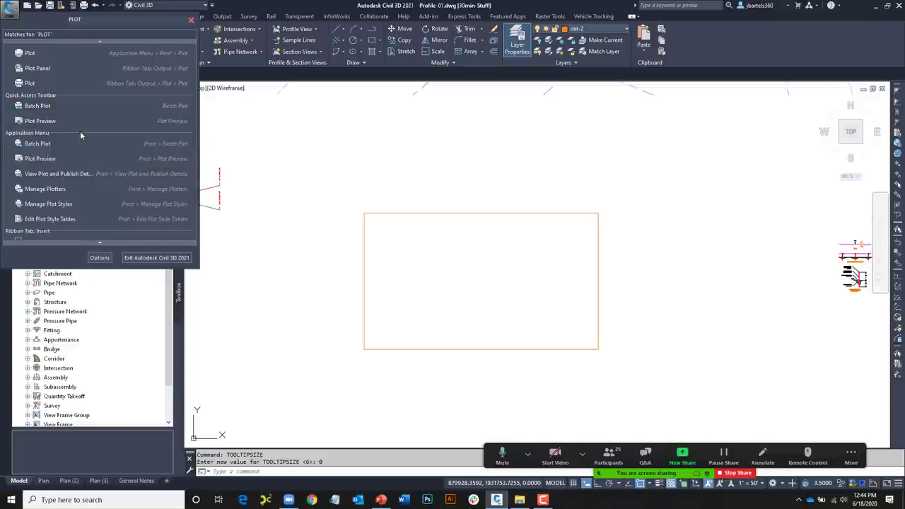
pyautogui.scroll(-10, 80, 131)
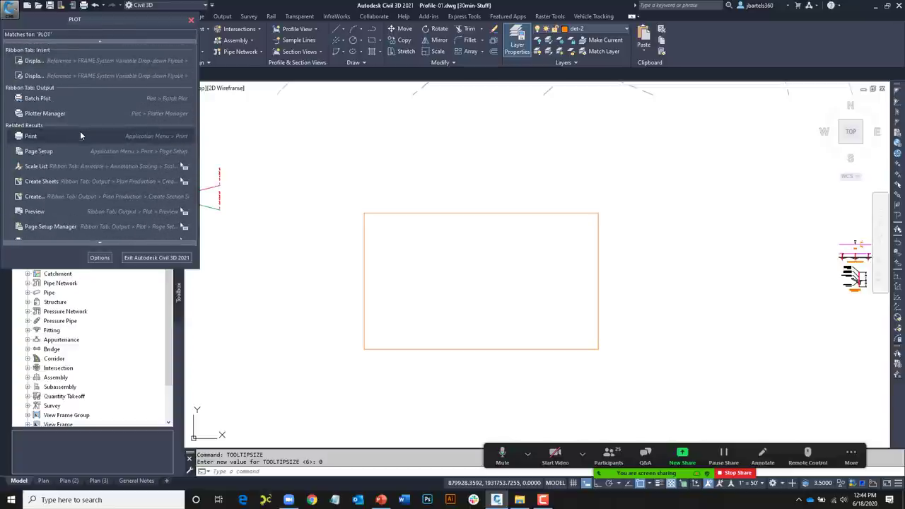
pyautogui.scroll(-10, 80, 131)
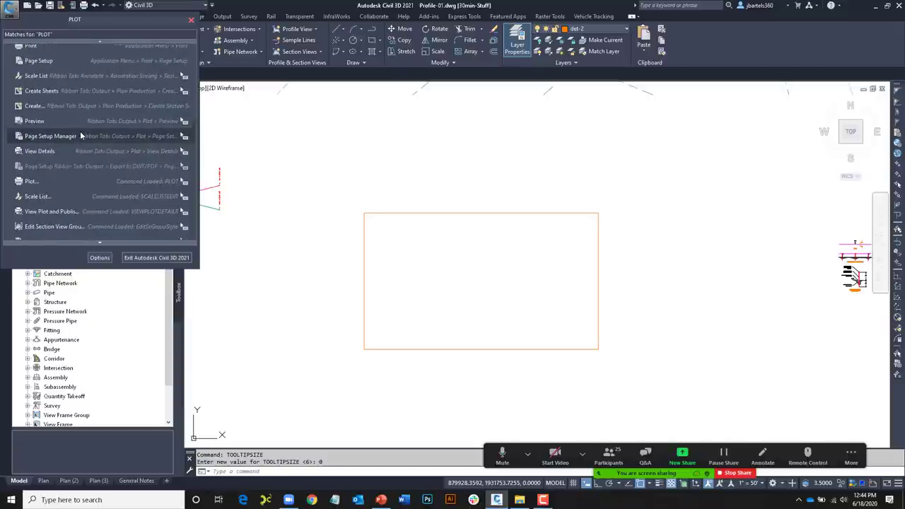
pyautogui.scroll(5, 80, 131)
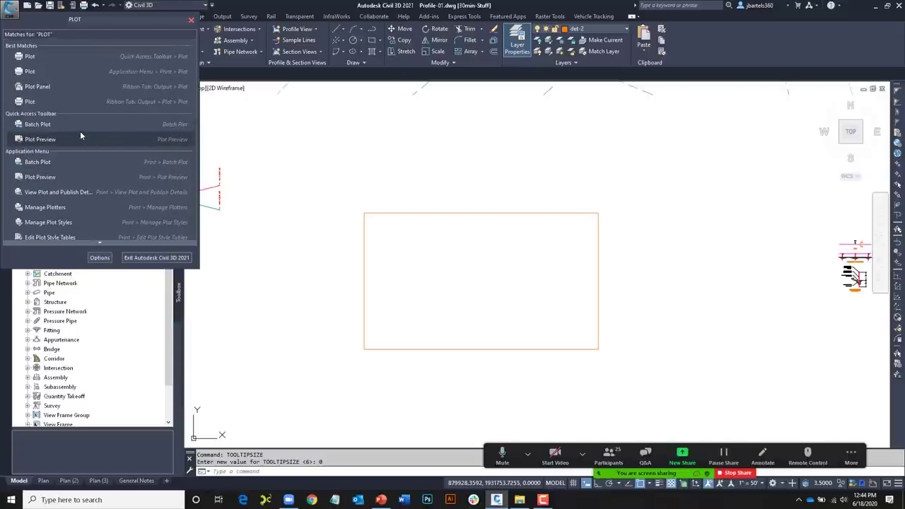
# - Launch Plot from the search results for a single sheet, view the plot settings, and close them without plotting
pyautogui.click(29, 59)
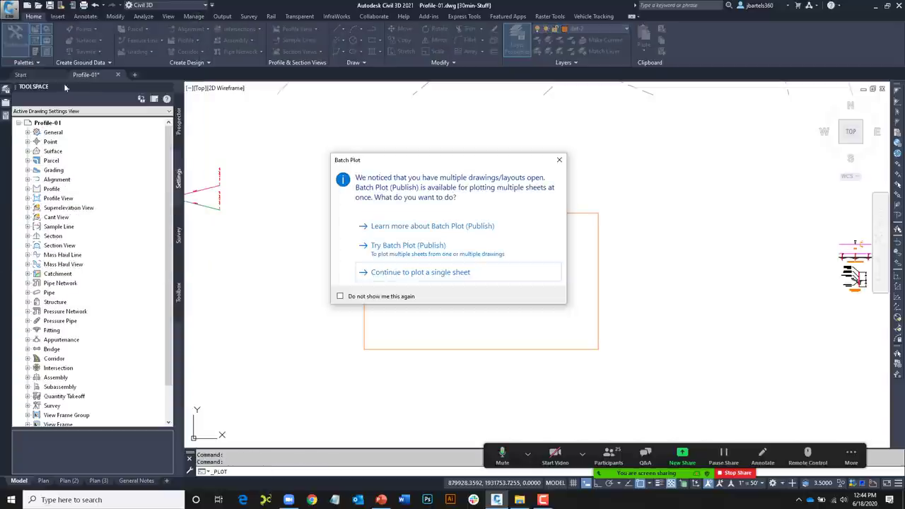
pyautogui.click(373, 273)
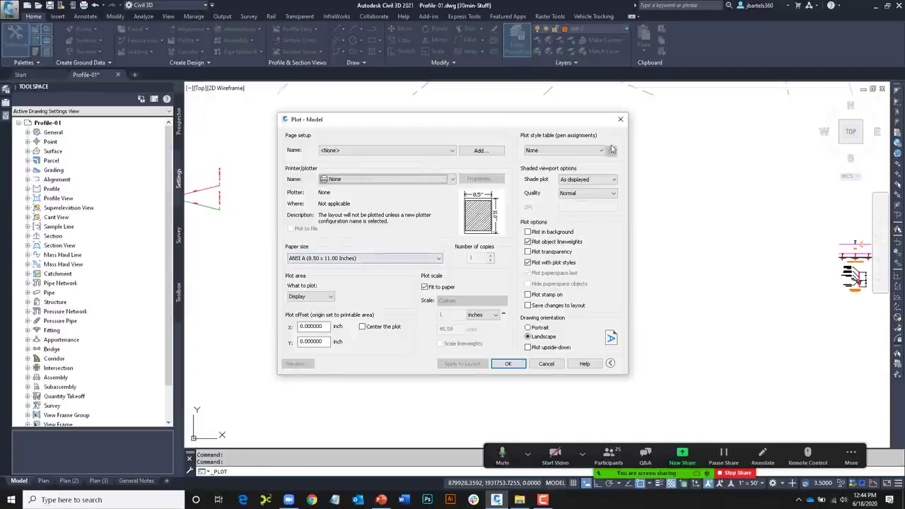
pyautogui.click(621, 120)
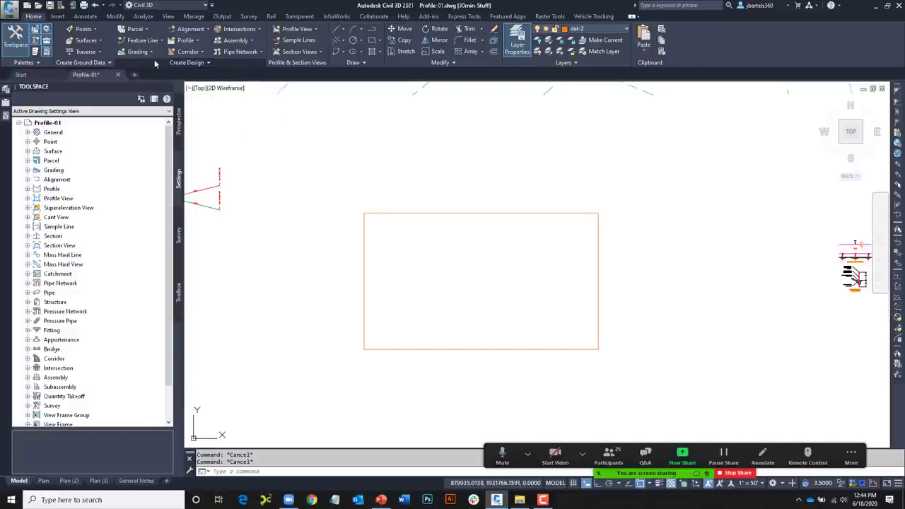
# - Calculate the paper text height of the ADSK-General Notes text style with the formula =12/.25
pyautogui.click(85, 16)
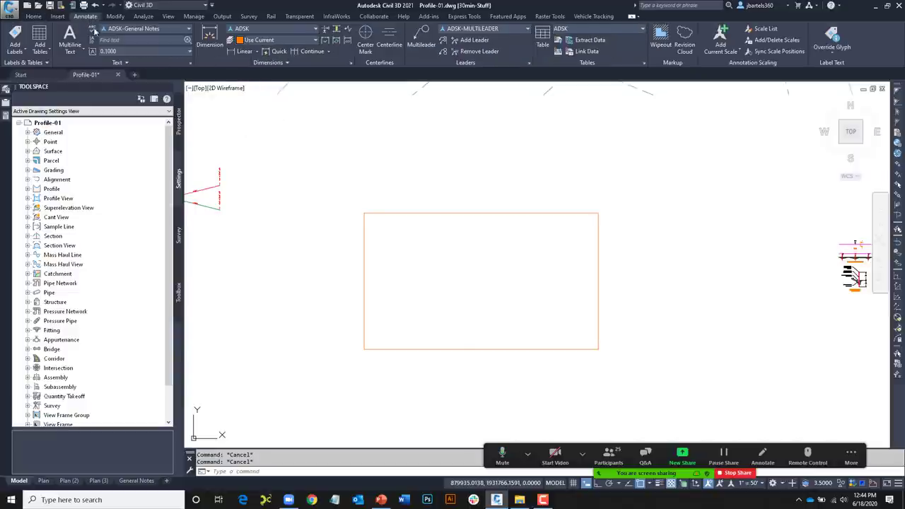
pyautogui.click(190, 63)
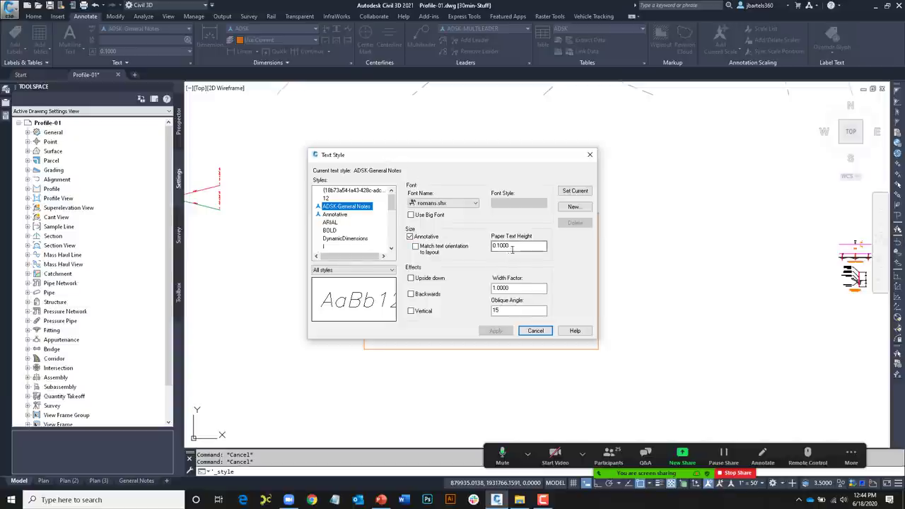
pyautogui.click(510, 247)
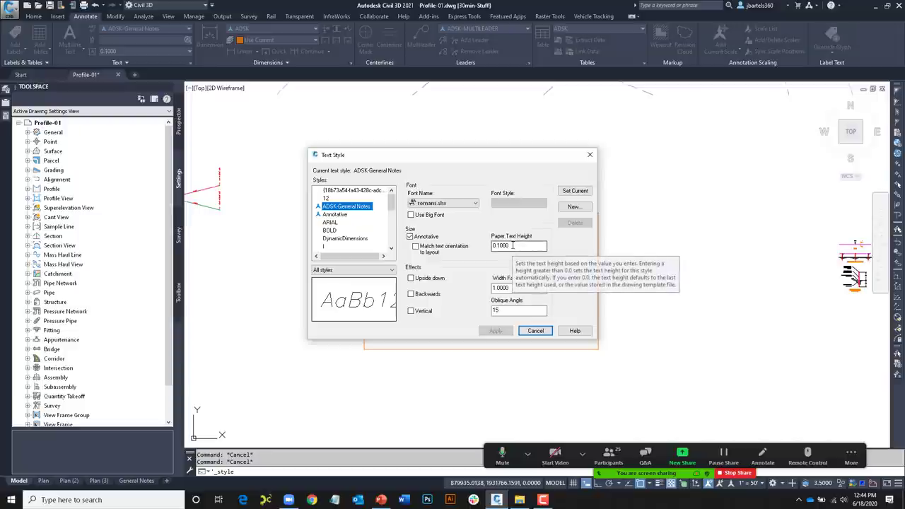
pyautogui.moveTo(512, 246); pyautogui.dragTo(483, 250)
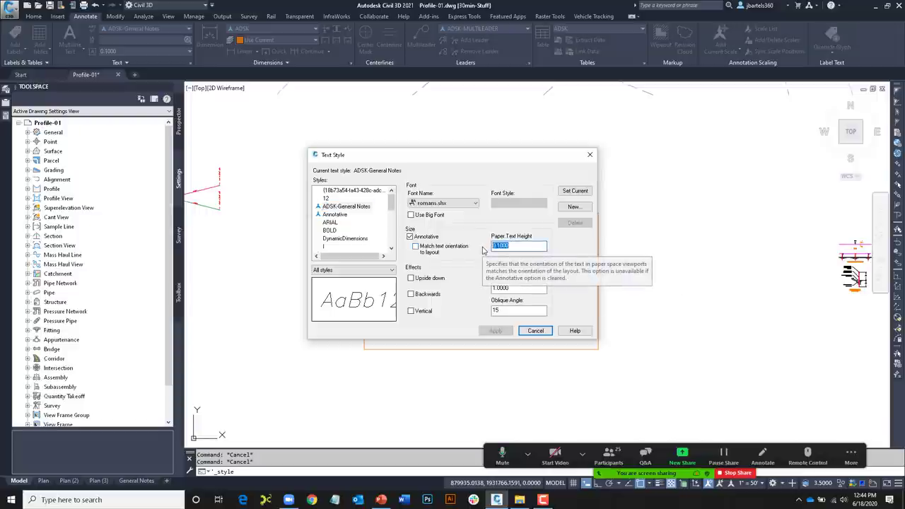
pyautogui.write('=12/.25')
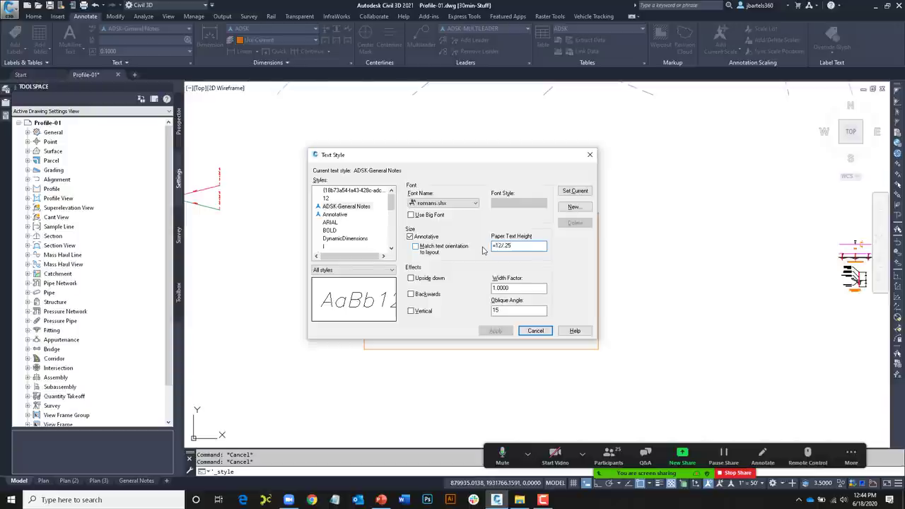
pyautogui.press('Tab')
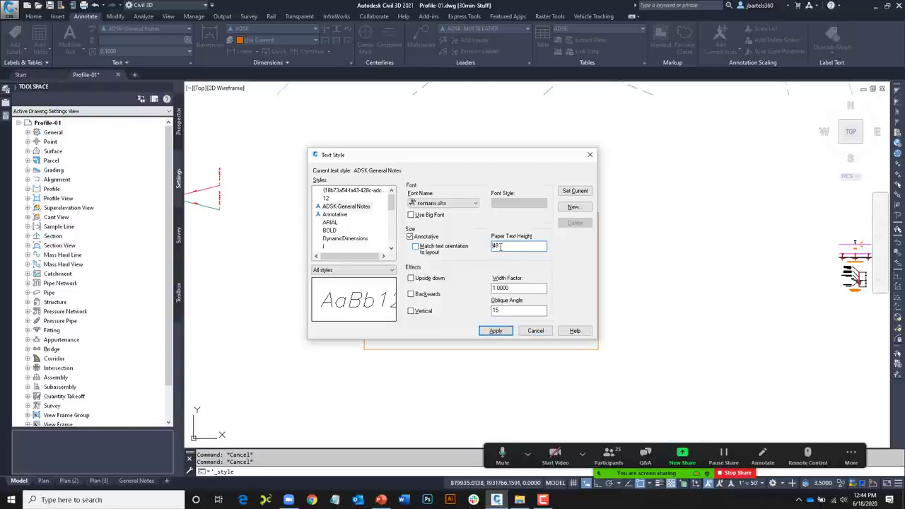
# - Replace the ADSK-General Notes paper text height with 1.82 and close the text style settings without applying
pyautogui.moveTo(500, 246); pyautogui.dragTo(487, 248)
pyautogui.write('4')
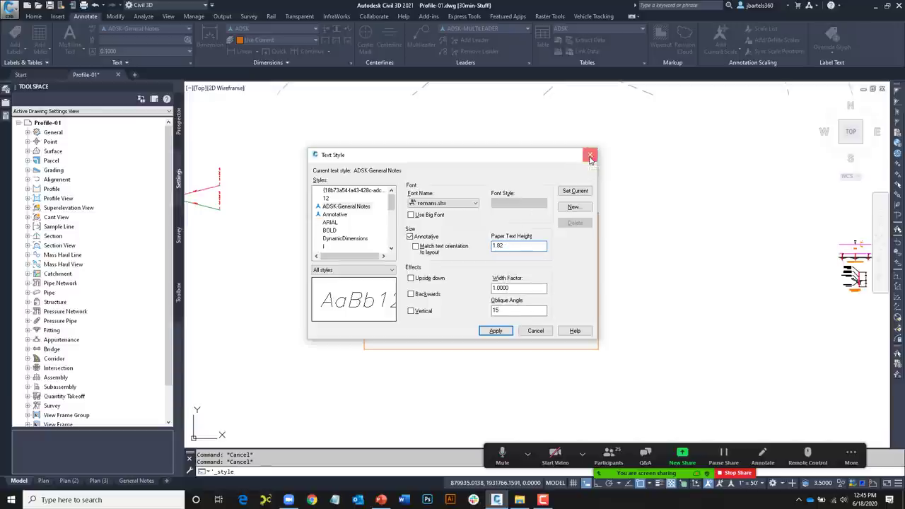
pyautogui.click(590, 157)
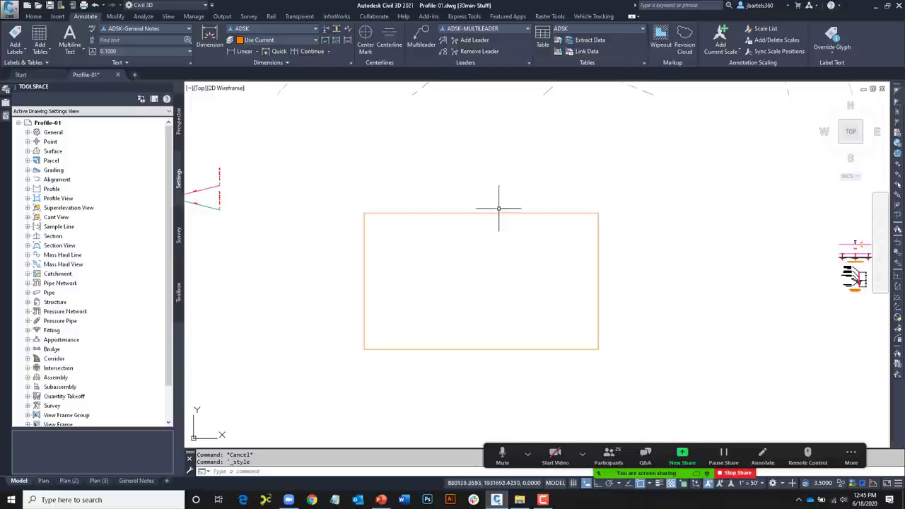
pyautogui.scroll(-5, 499, 209)
pyautogui.moveTo(540, 253); pyautogui.dragTo(388, 250, button='middle')
pyautogui.scroll(4, 510, 238)
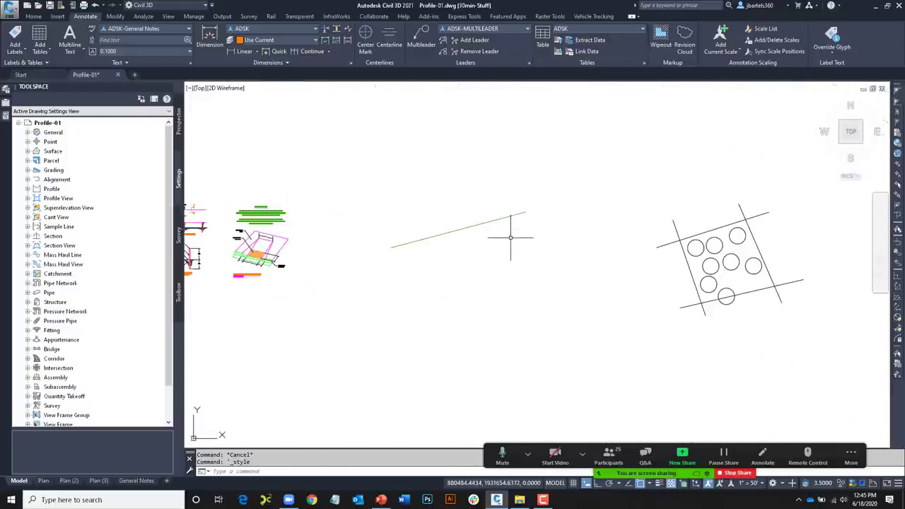
pyautogui.scroll(2, 510, 239)
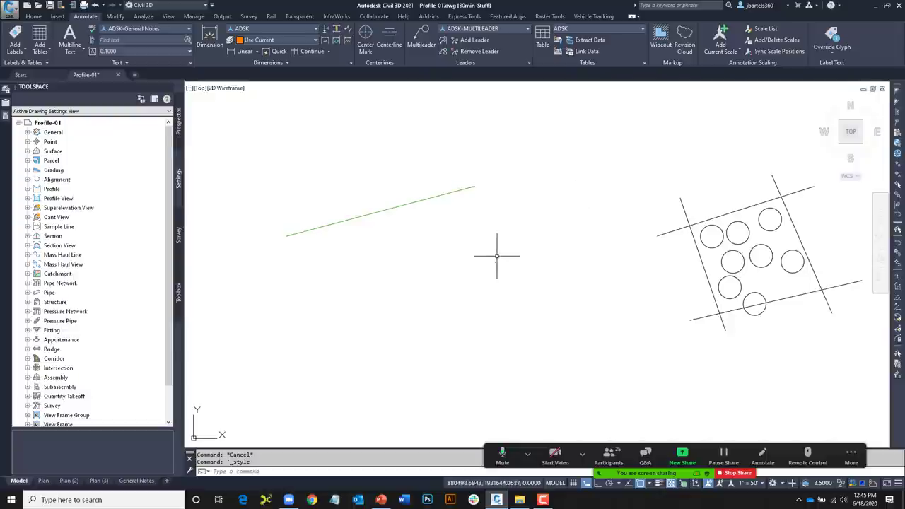
pyautogui.click(38, 17)
pyautogui.click(361, 29)
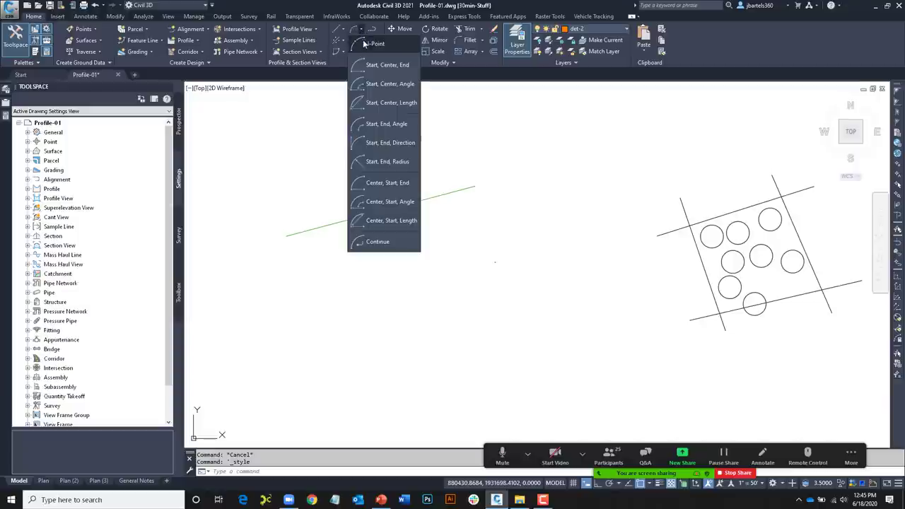
pyautogui.click(363, 40)
pyautogui.click(476, 186)
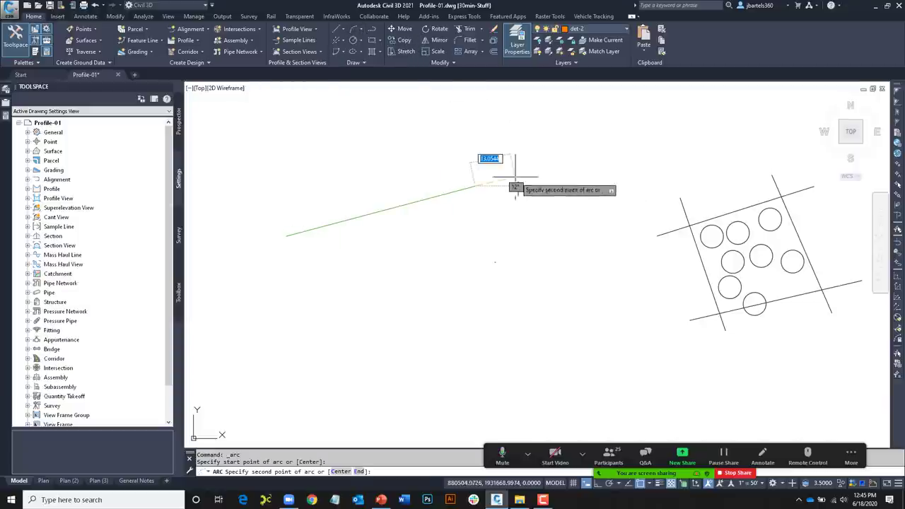
pyautogui.click(495, 262)
pyautogui.press('Escape')
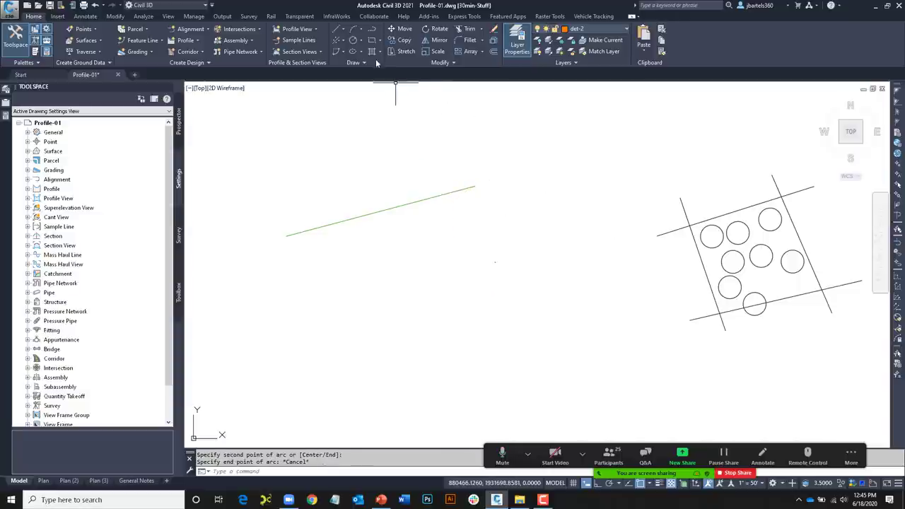
# - Draw an arc from the green line's upper endpoint using the Center option, centred on the nearby point and sweeping clockwise to just below it
pyautogui.click(356, 33)
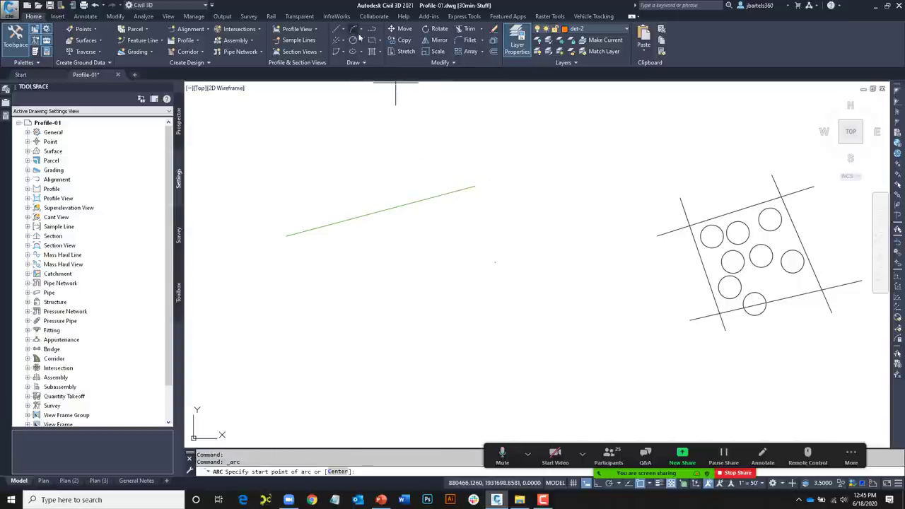
pyautogui.click(476, 186)
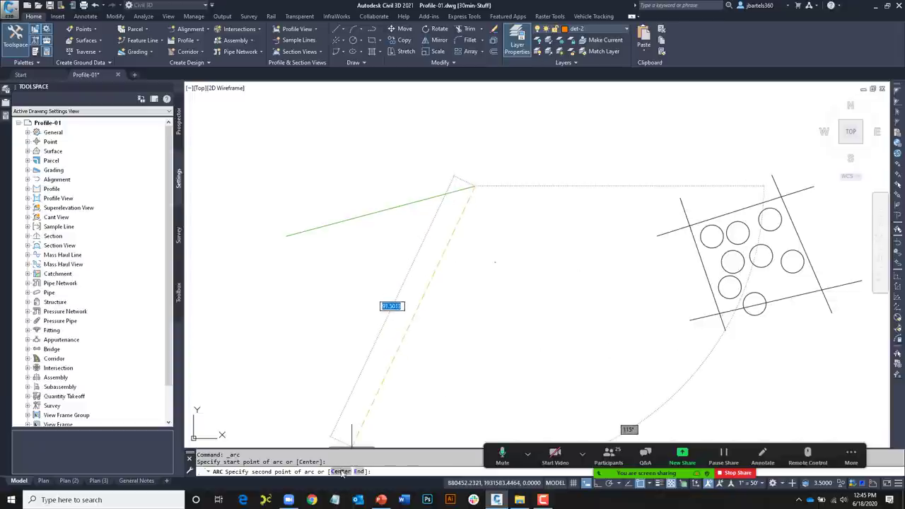
pyautogui.click(341, 472)
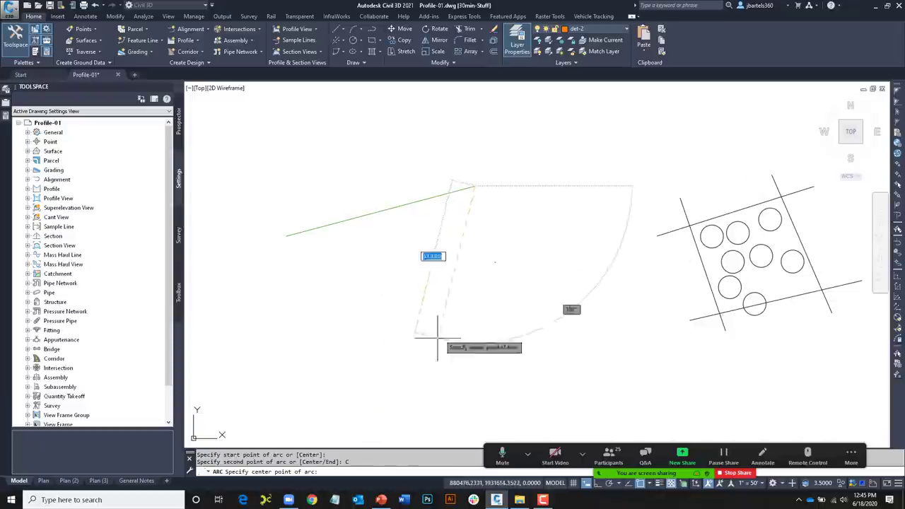
pyautogui.click(495, 262)
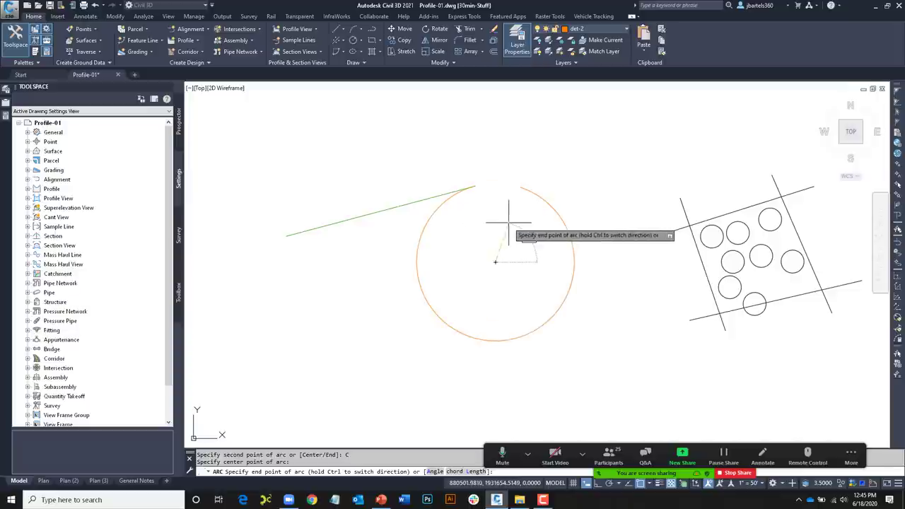
pyautogui.click(486, 315)
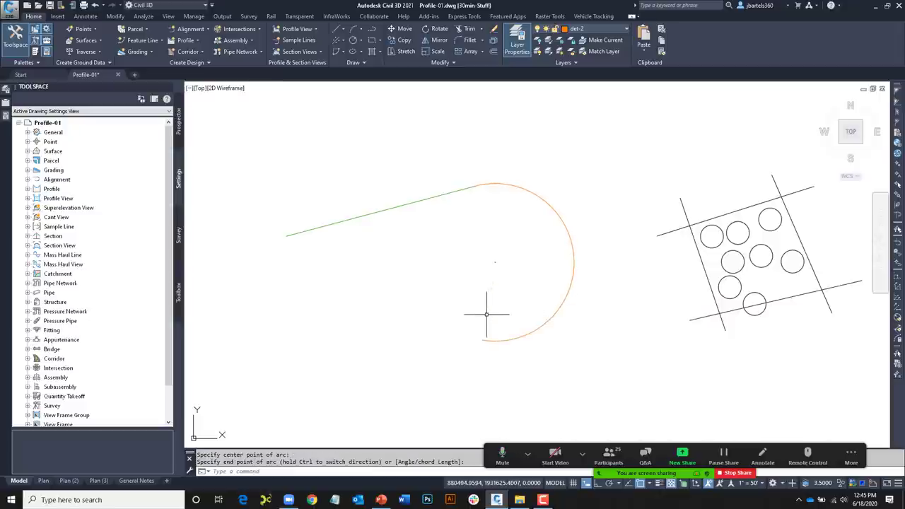
# - Solid-hatch the area enclosed by the four crossing lines, limiting the boundary set to those lines so the circles are ignored
pyautogui.moveTo(631, 281); pyautogui.dragTo(354, 263, button='middle')
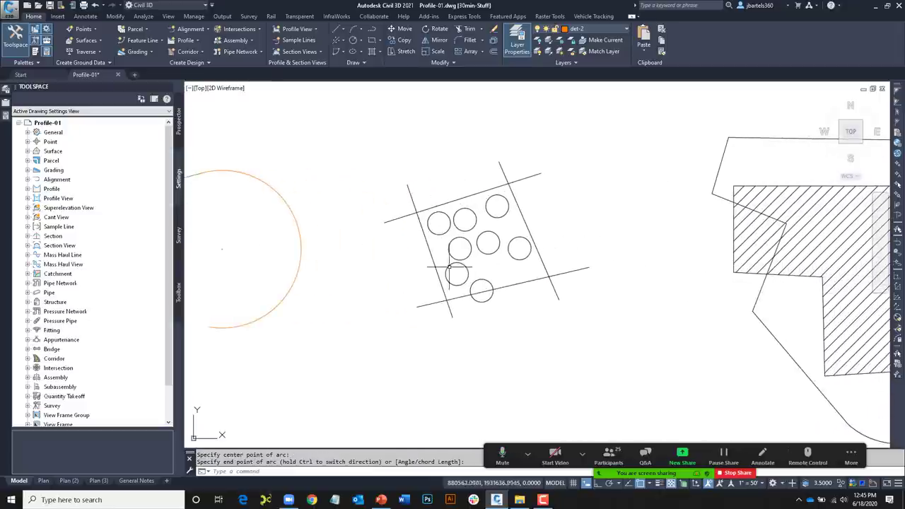
pyautogui.scroll(2, 523, 256)
pyautogui.moveTo(523, 256); pyautogui.dragTo(568, 264, button='middle')
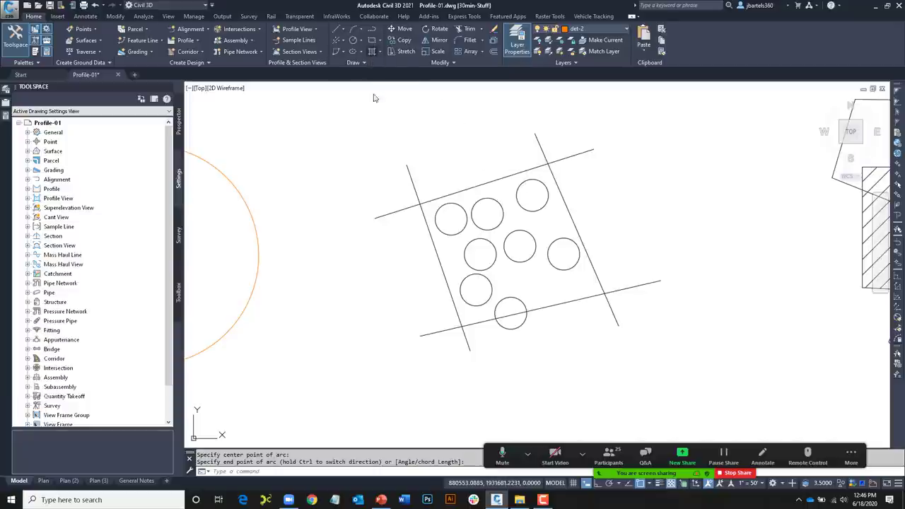
pyautogui.press('Escape')
pyautogui.write('h')
pyautogui.press('Return')
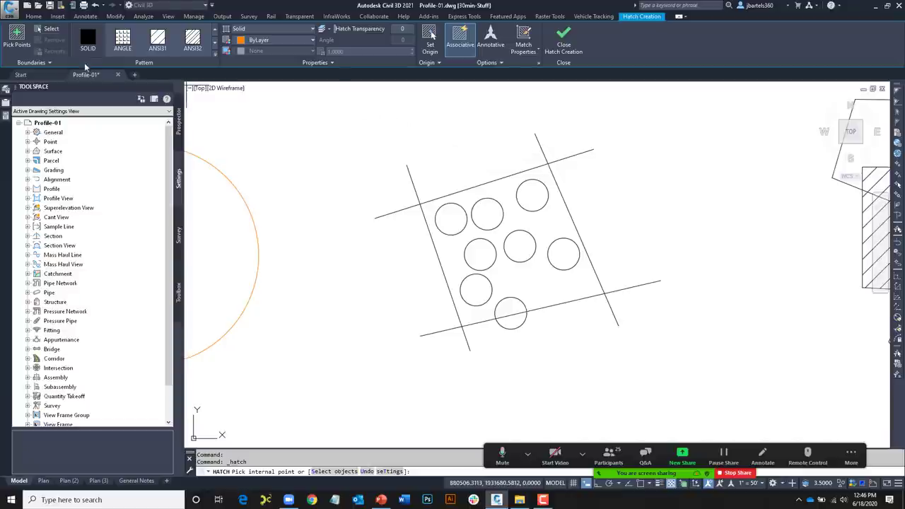
pyautogui.click(49, 63)
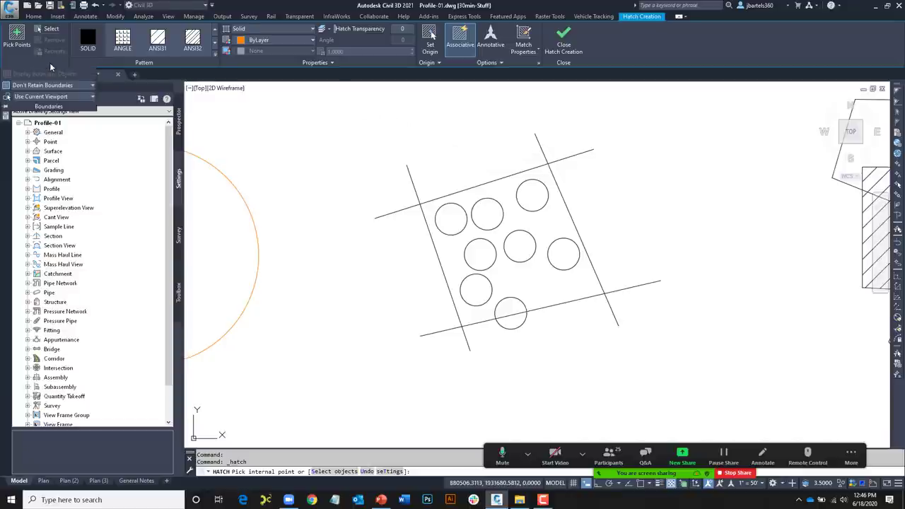
pyautogui.click(5, 97)
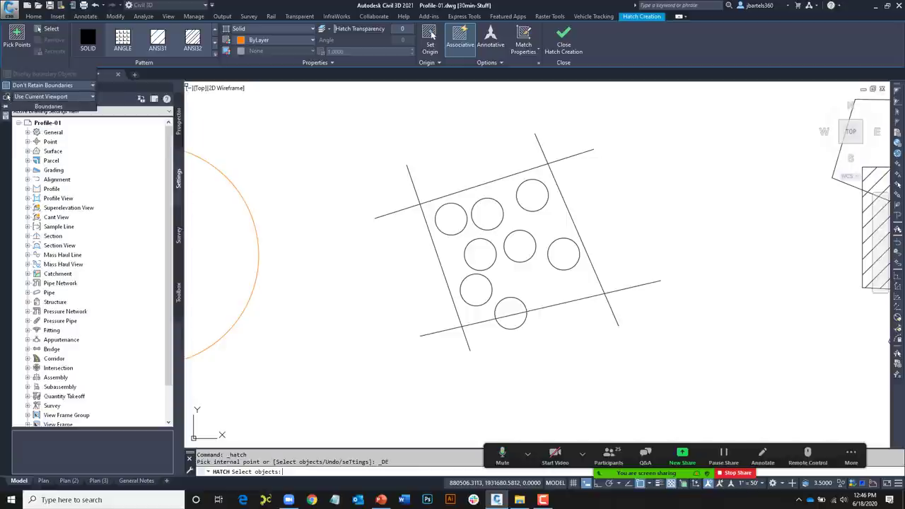
pyautogui.click(428, 168)
pyautogui.click(405, 223)
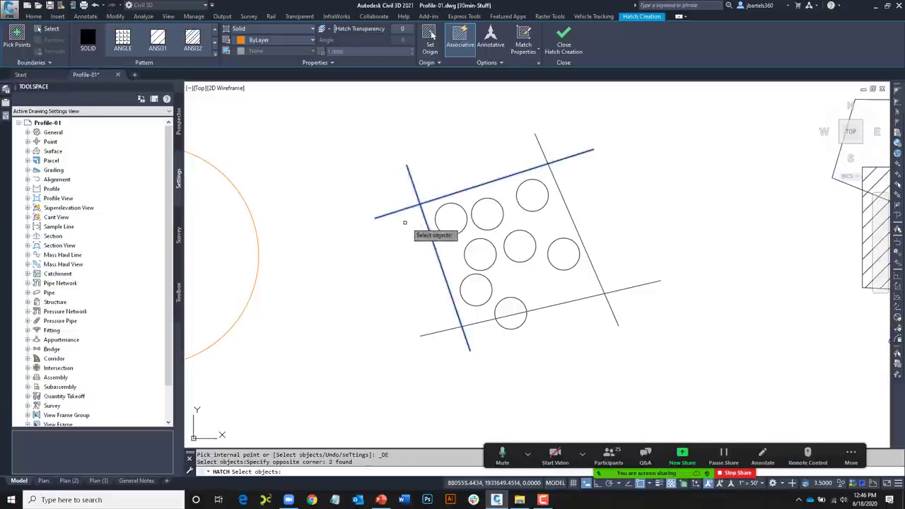
pyautogui.click(650, 276)
pyautogui.click(598, 333)
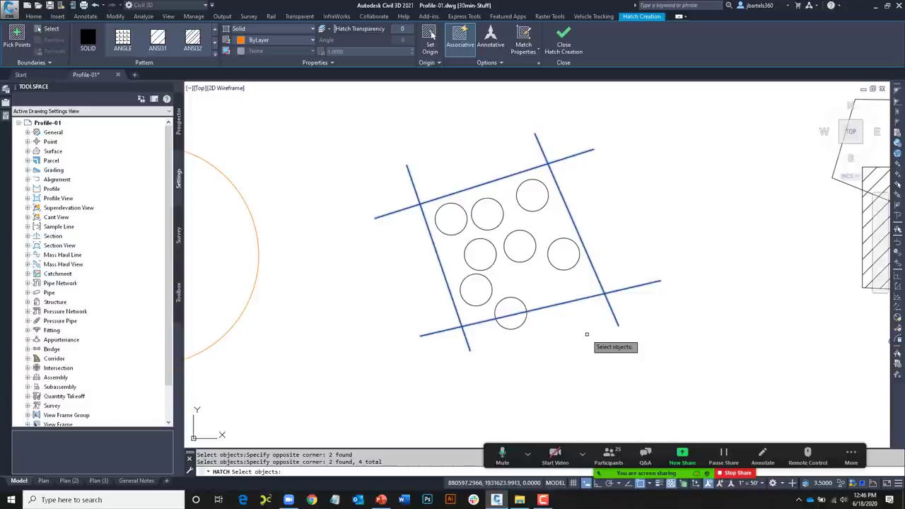
pyautogui.press('Return')
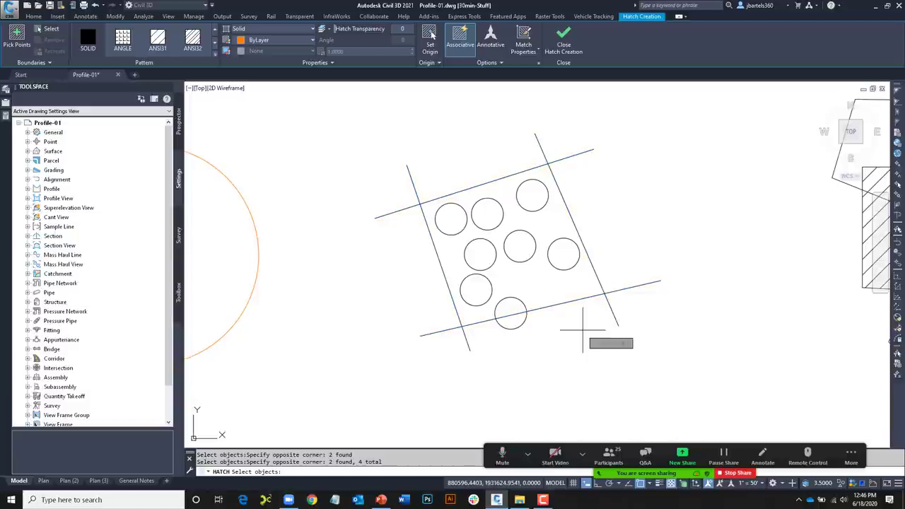
pyautogui.click(542, 223)
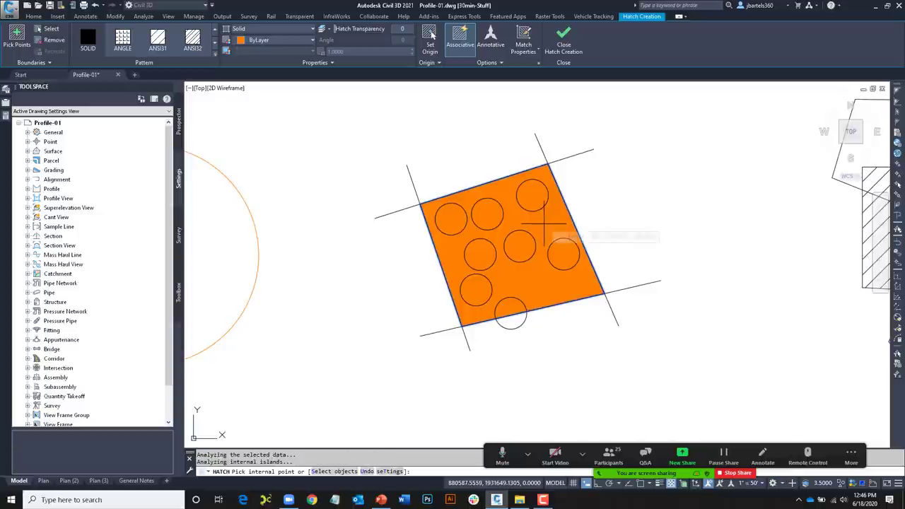
pyautogui.press('Return')
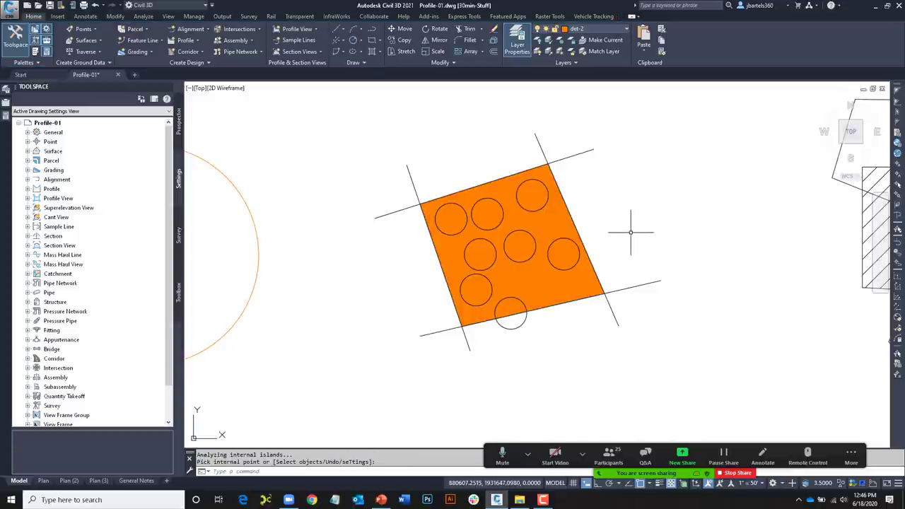
# - Stretch the upper-right vertex of the L-shaped hatch outline downward
pyautogui.moveTo(660, 236)
pyautogui.mouseDown(button='middle')
pyautogui.moveTo(479, 230)
pyautogui.moveTo(393, 216)
pyautogui.mouseUp(button='middle')
pyautogui.scroll(-2, 392, 217)
pyautogui.moveTo(471, 237); pyautogui.dragTo(374, 232, button='middle')
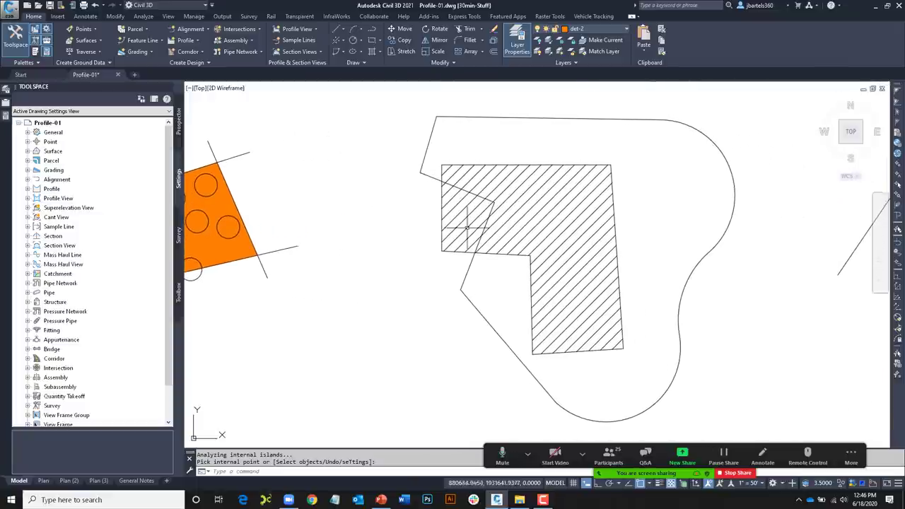
pyautogui.click(613, 166)
pyautogui.click(612, 166)
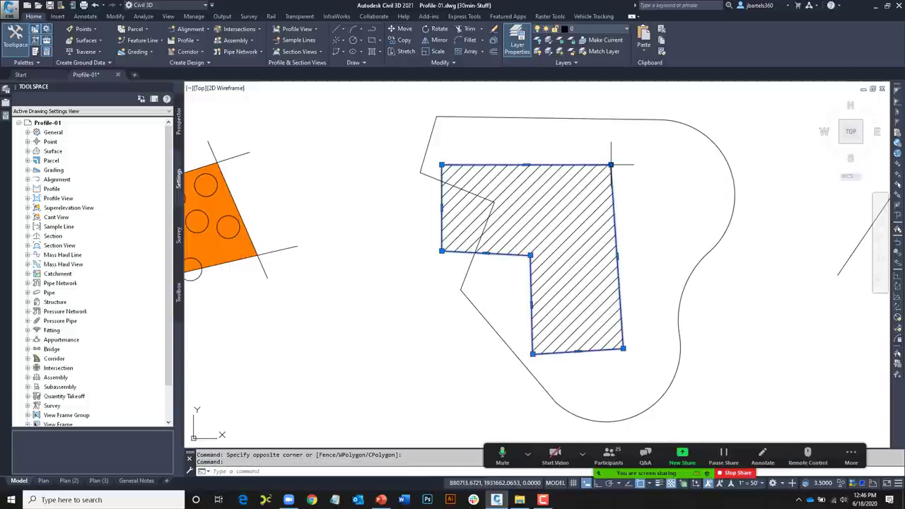
pyautogui.click(613, 166)
pyautogui.press('Escape')
# - Reassign the line hatch from the L-shaped outline to the larger curved outline with HATCHSETBOUNDARY, keeping the selected linework
pyautogui.scroll(3, 600, 174)
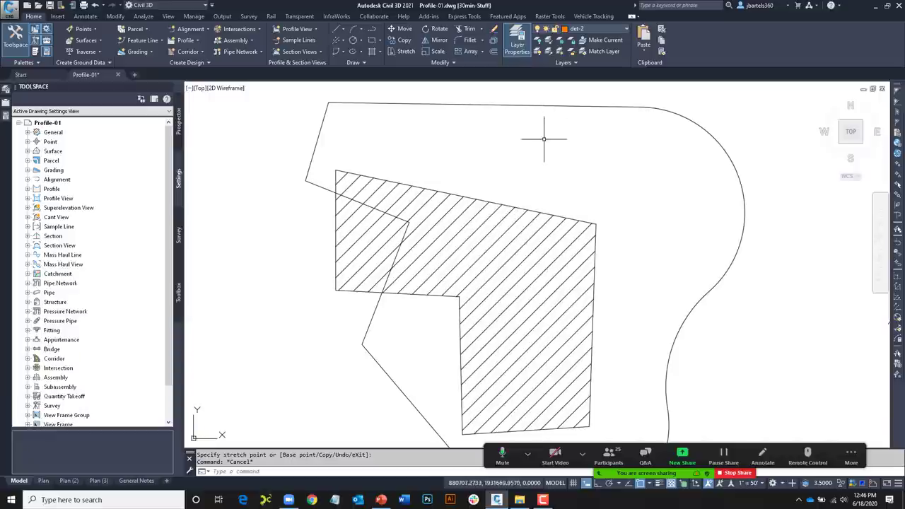
pyautogui.write('HATCH')
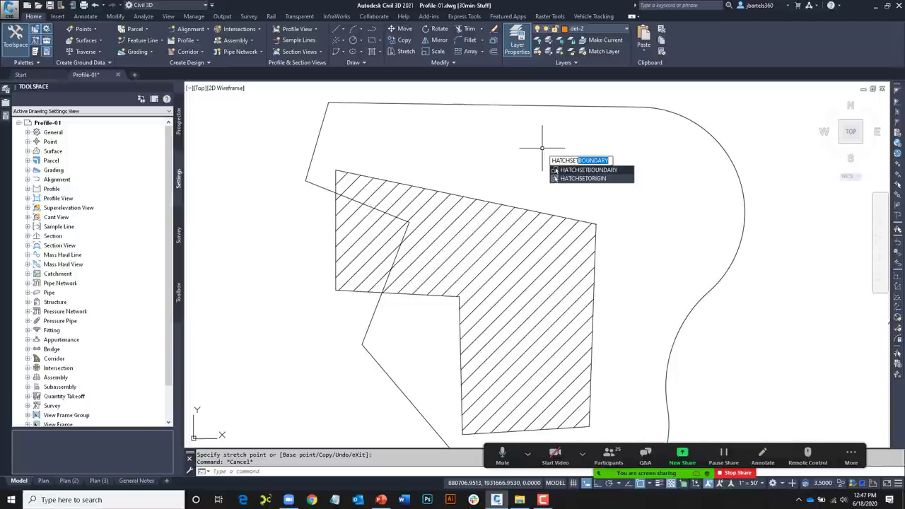
pyautogui.write('SET')
pyautogui.press('Return')
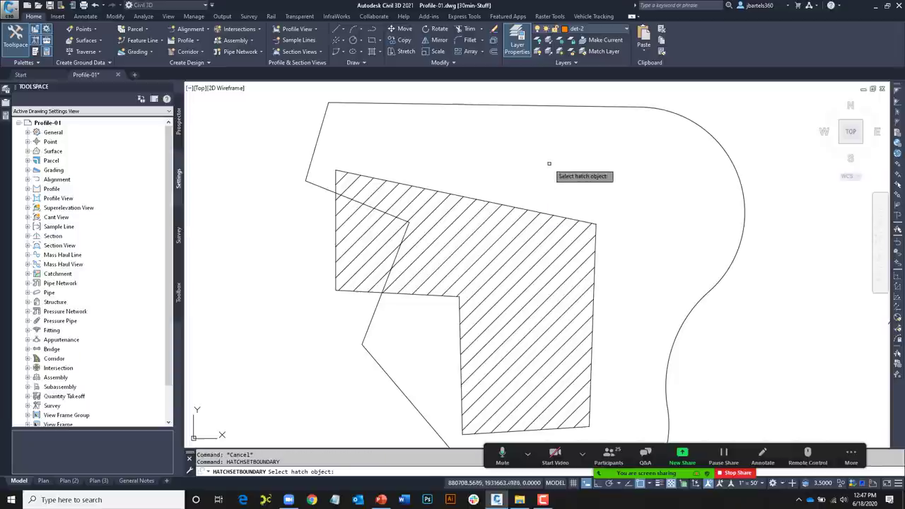
pyautogui.click(511, 211)
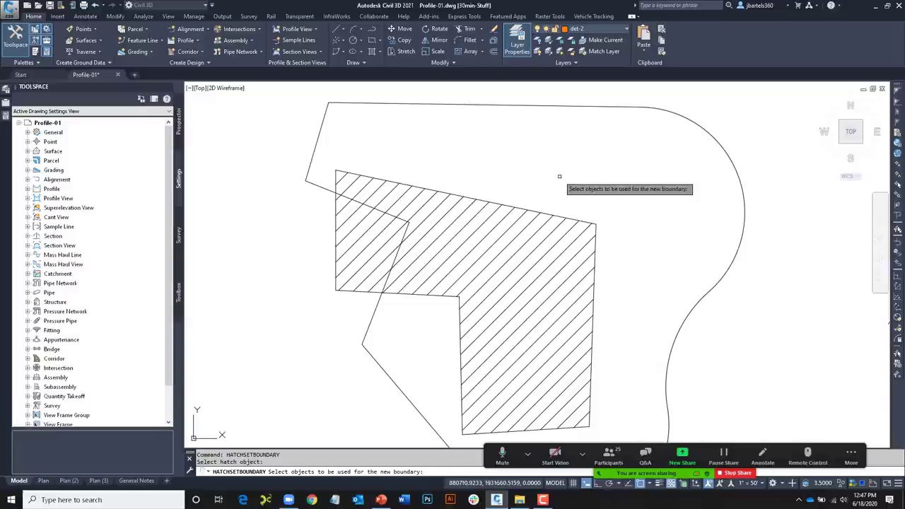
pyautogui.click(544, 107)
pyautogui.press('Return')
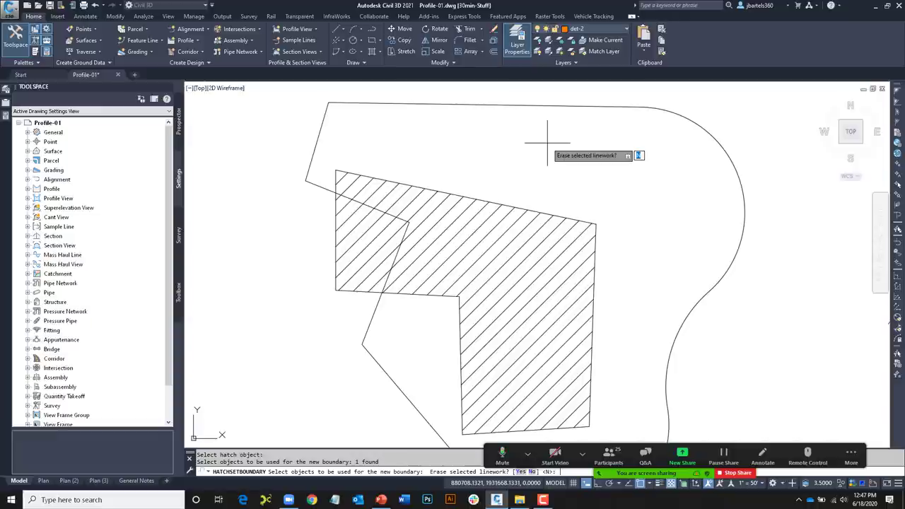
pyautogui.press('Return')
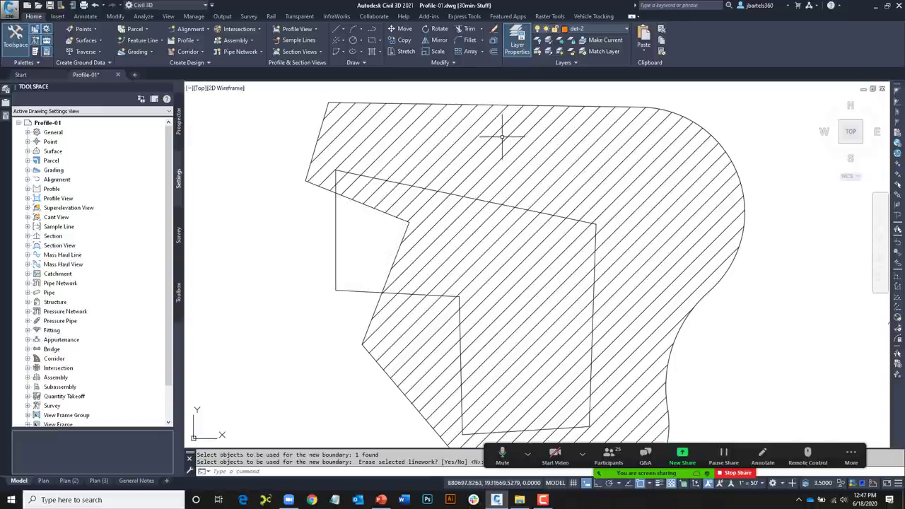
# - Stretch the vertex where the curved outline's upper edge meets its arc slightly up and to the left
pyautogui.click(531, 106)
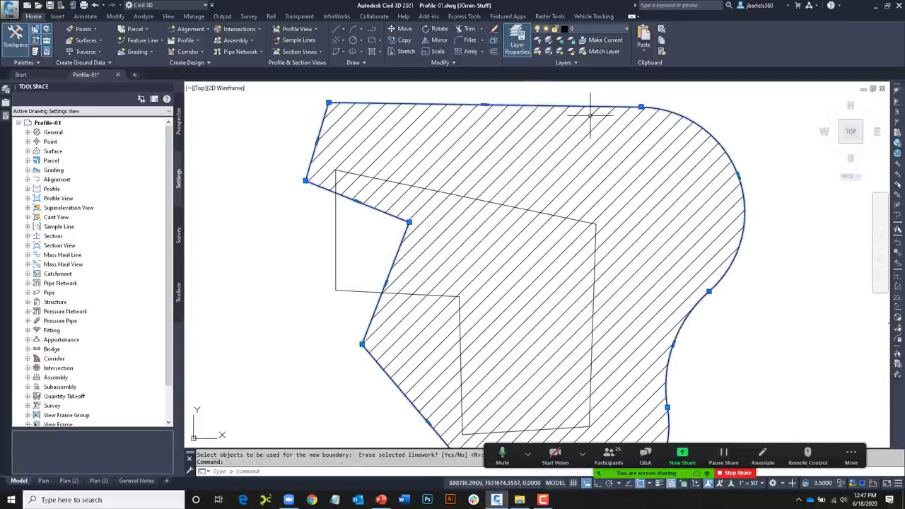
pyautogui.click(640, 106)
pyautogui.click(617, 94)
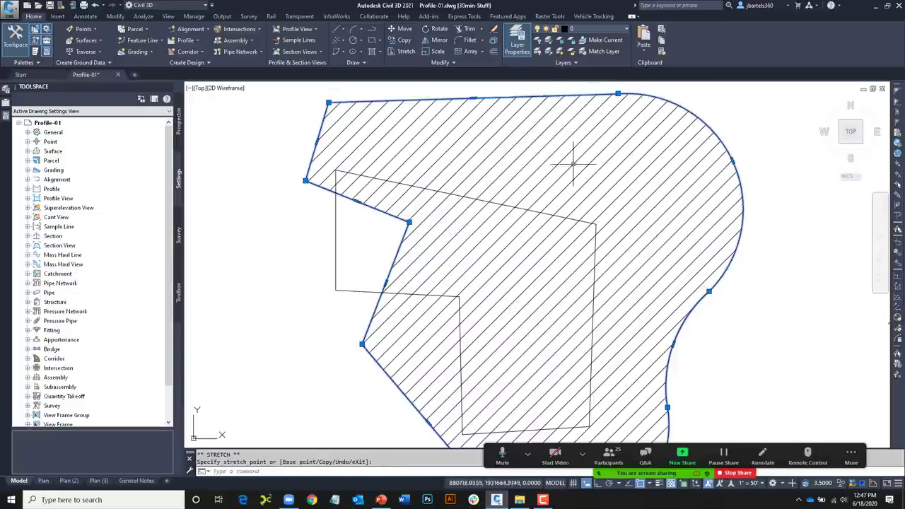
pyautogui.press('Escape')
# - Erase the former L-shaped outline inside the hatched area
pyautogui.click(349, 219)
pyautogui.click(317, 255)
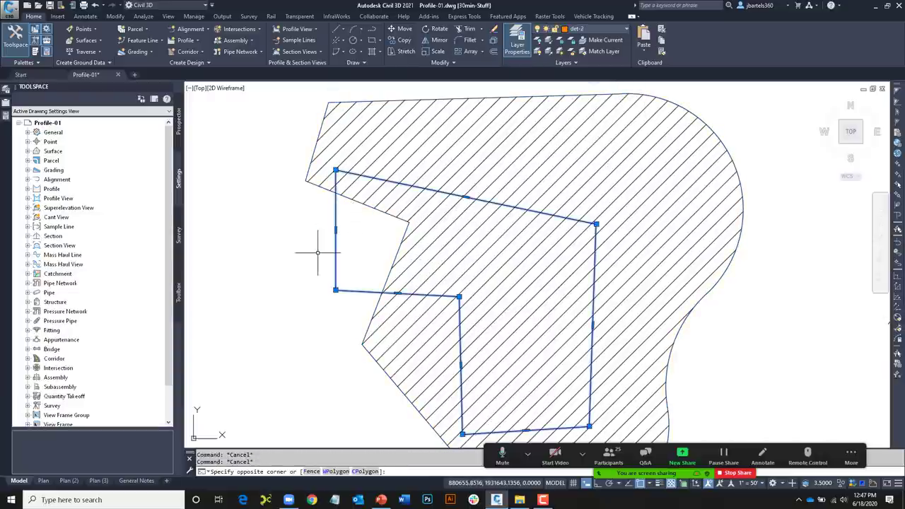
pyautogui.press('Delete')
# - Erase the curved outline around the hatch, and view the remaining hatch's editing options without changing them
pyautogui.scroll(-3, 339, 266)
pyautogui.scroll(2, 430, 279)
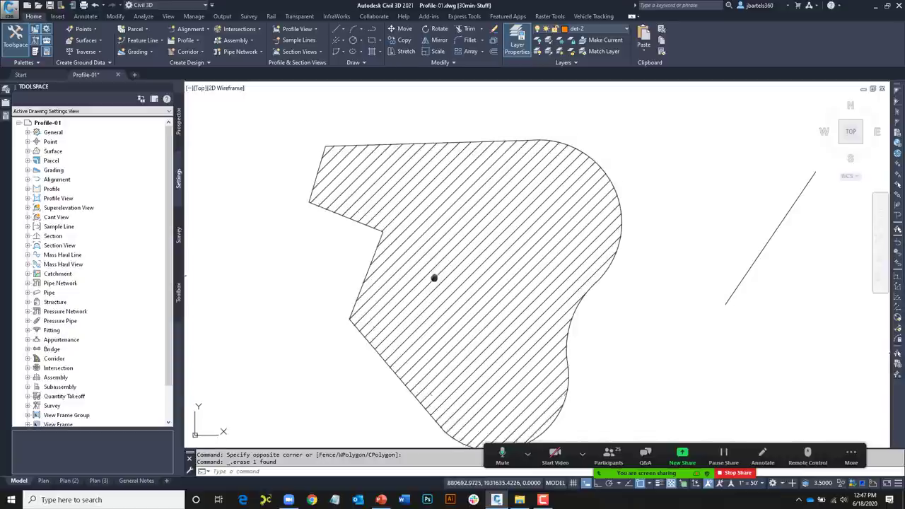
pyautogui.click(605, 135)
pyautogui.press('Delete')
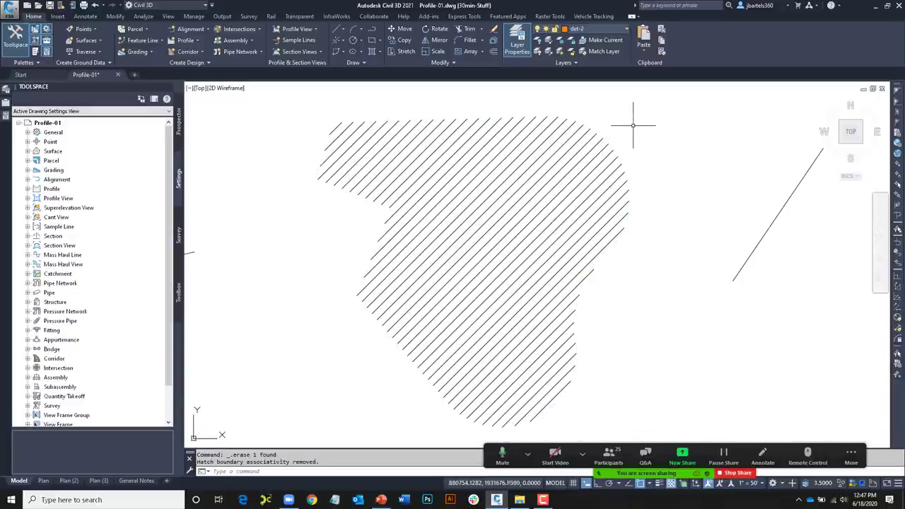
pyautogui.click(591, 129)
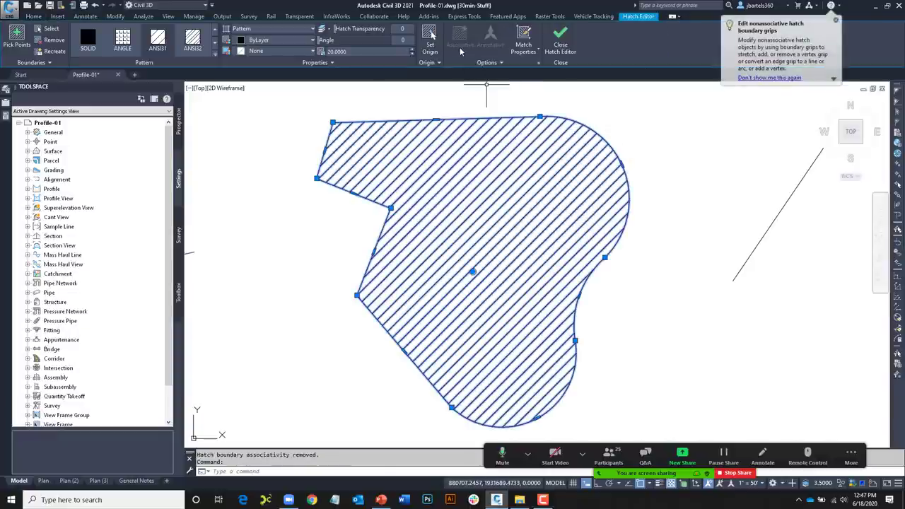
pyautogui.press('Escape')
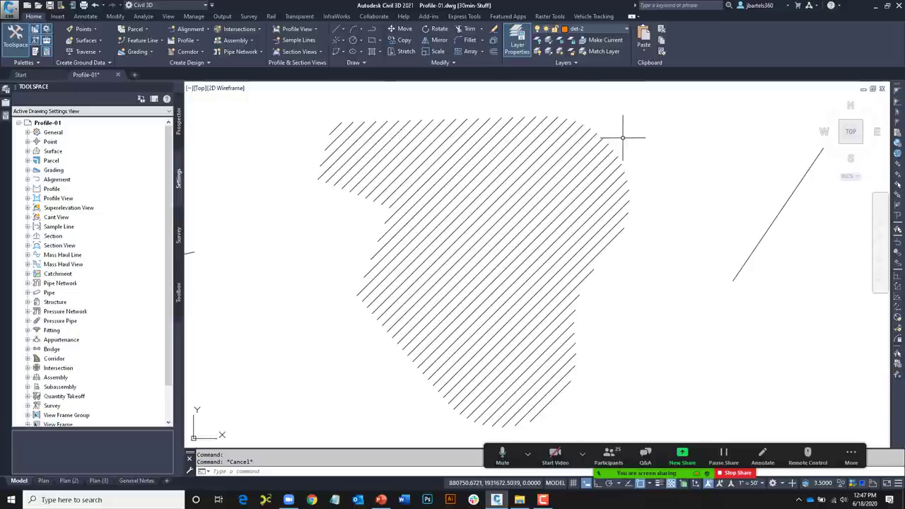
# - Recreate the hatch's missing boundary as a polyline through Hatch Edit, associating the hatch with the new boundary
pyautogui.click(546, 134)
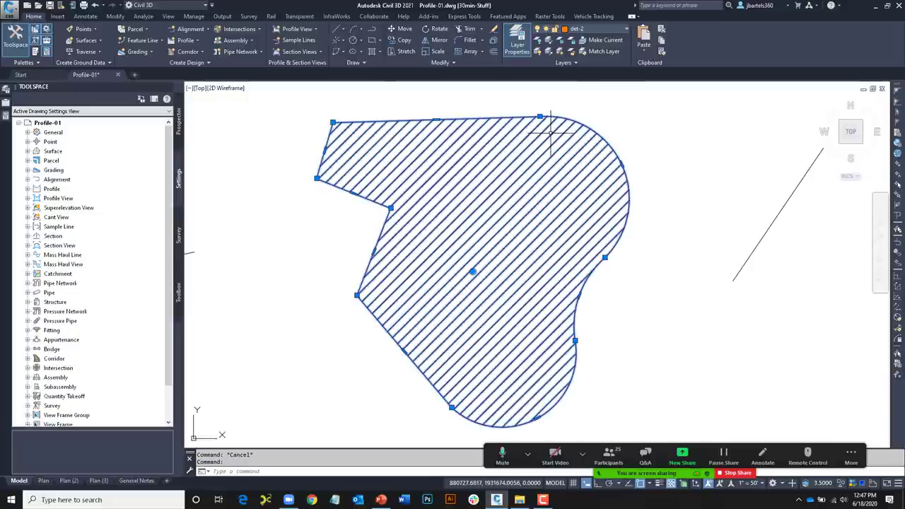
pyautogui.rightClick(537, 152)
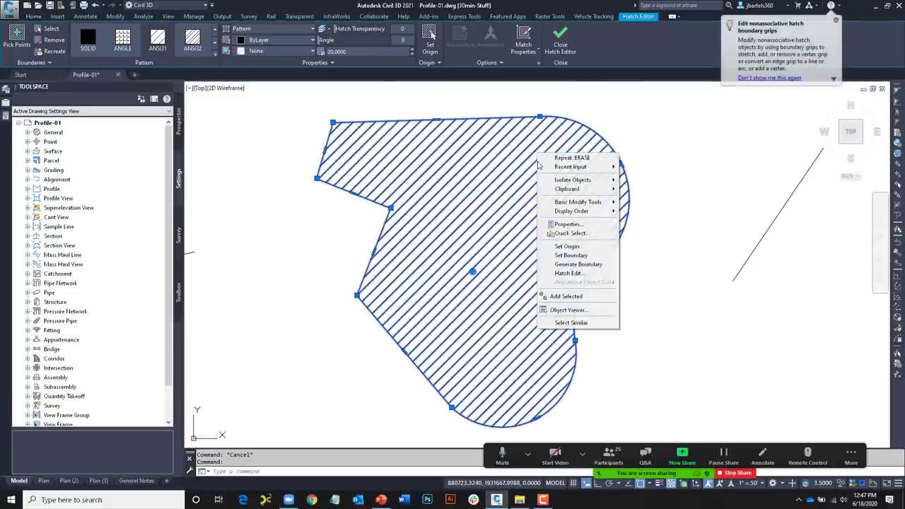
pyautogui.click(555, 275)
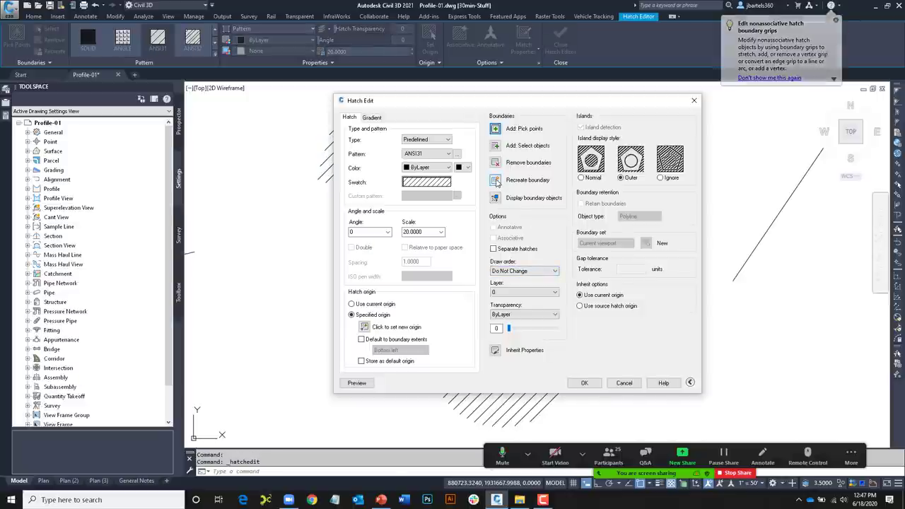
pyautogui.click(497, 180)
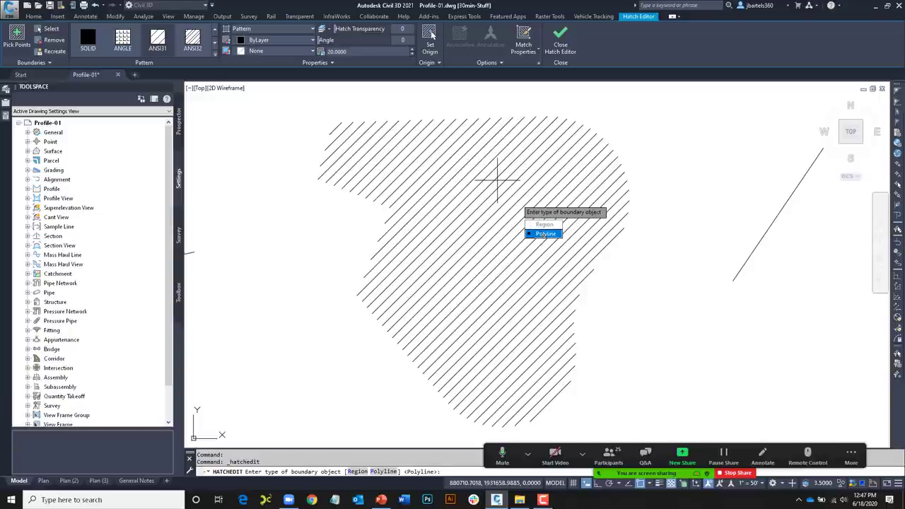
pyautogui.click(544, 234)
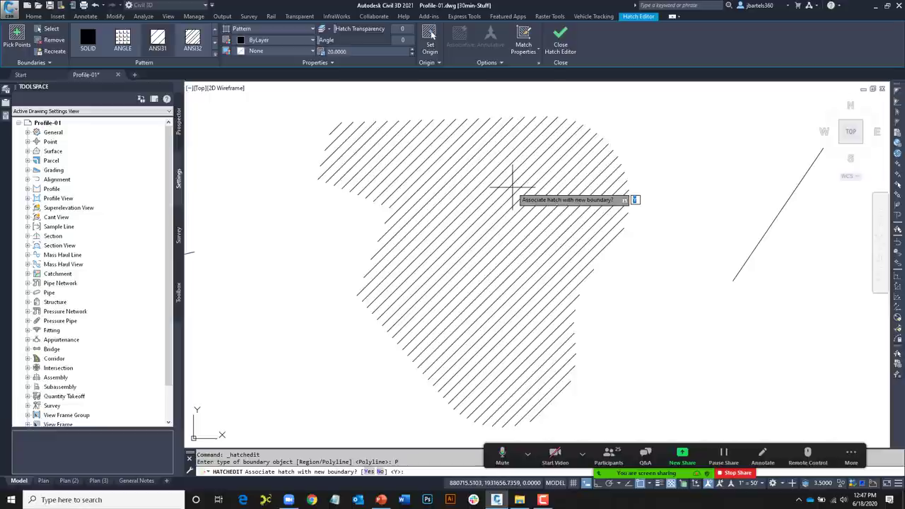
pyautogui.press('Return')
pyautogui.click(585, 382)
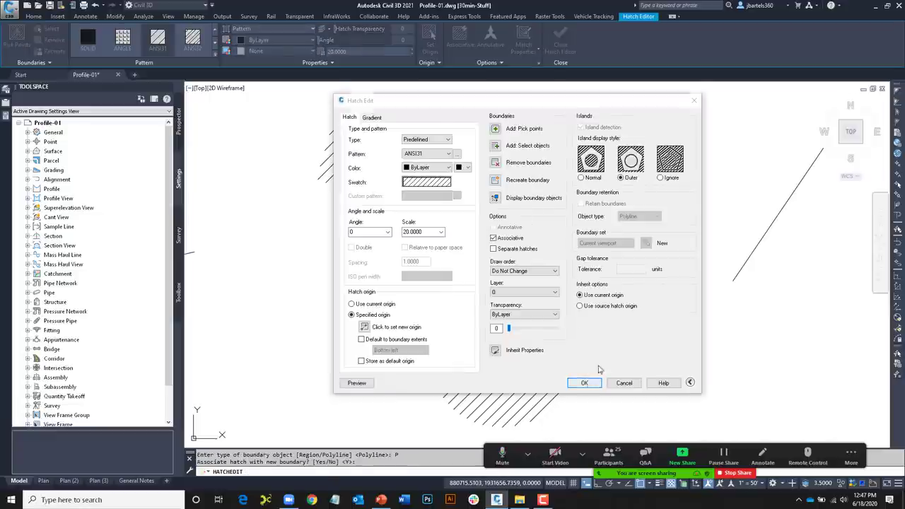
pyautogui.press('Escape')
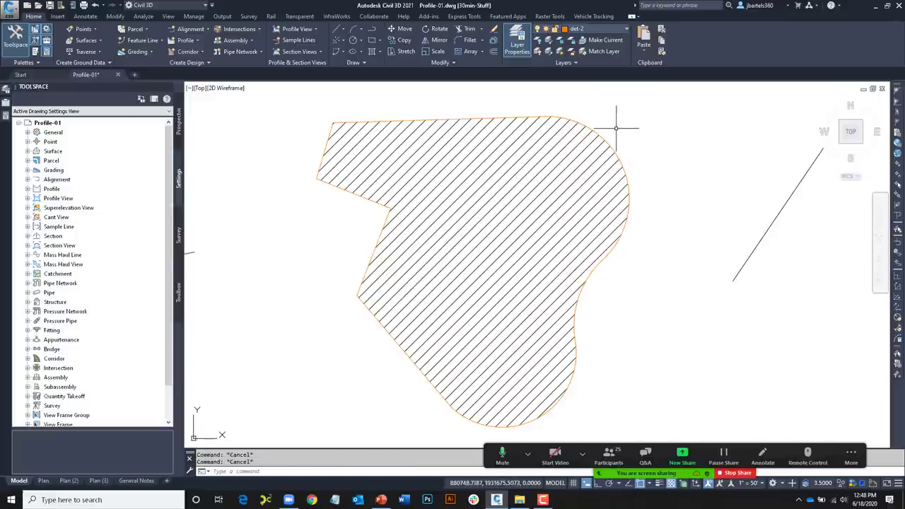
# - Stretch the recreated boundary's large upper arc slightly outward at its midpoint, and move the arc's upper-edge vertex slightly up and left
pyautogui.click(606, 136)
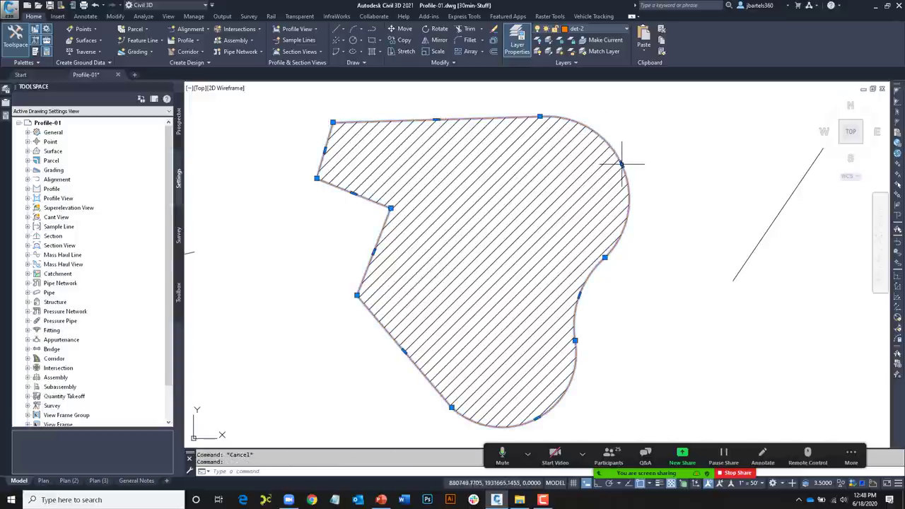
pyautogui.click(621, 164)
pyautogui.click(637, 157)
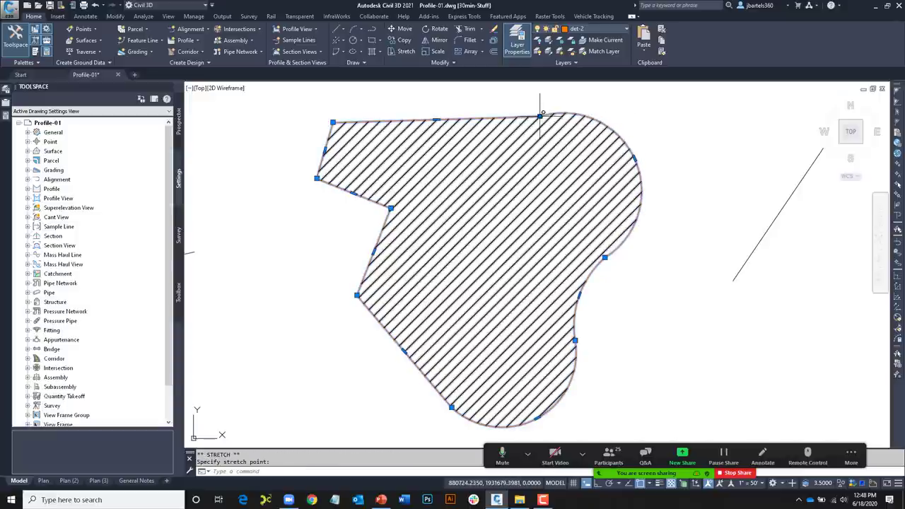
pyautogui.click(540, 117)
pyautogui.click(536, 104)
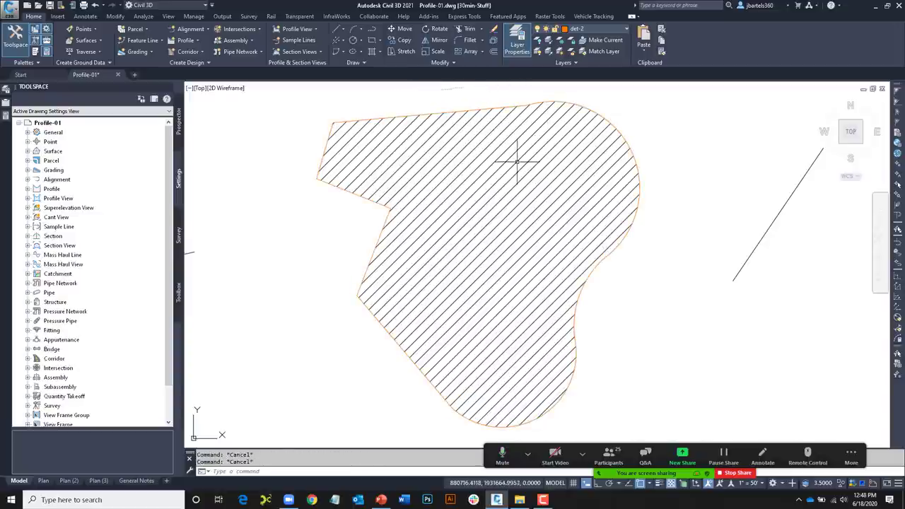
pyautogui.press('Escape')
pyautogui.press('Escape')
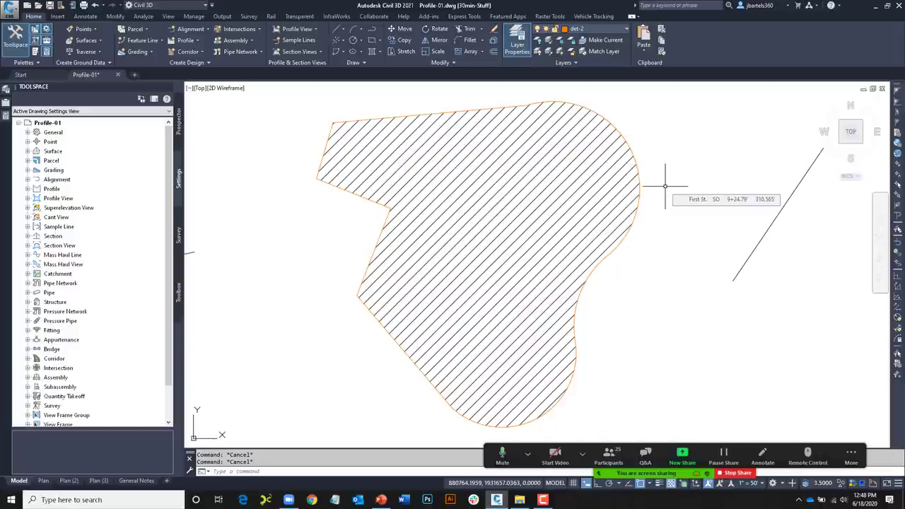
# - Send all hatches in the drawing behind the other objects with HATCHTOBACK
pyautogui.write('HATCHTO')
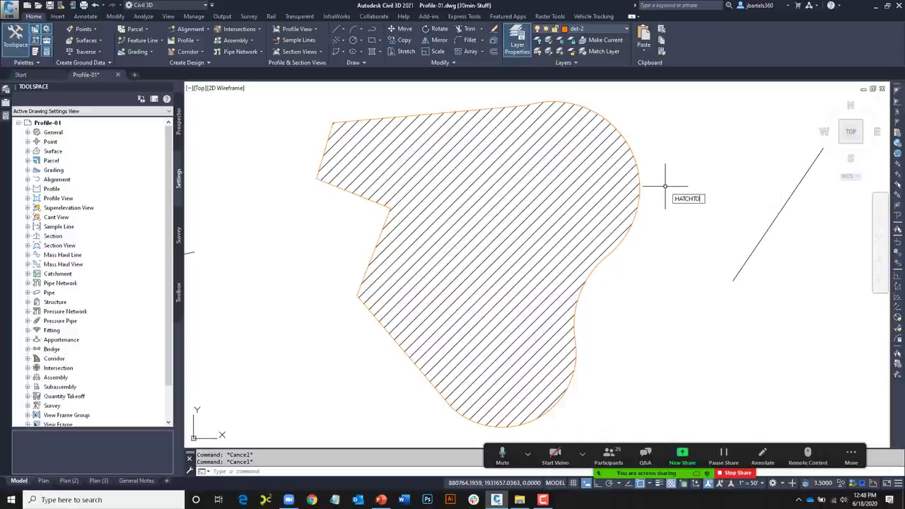
pyautogui.write('BACK')
pyautogui.press('Return')
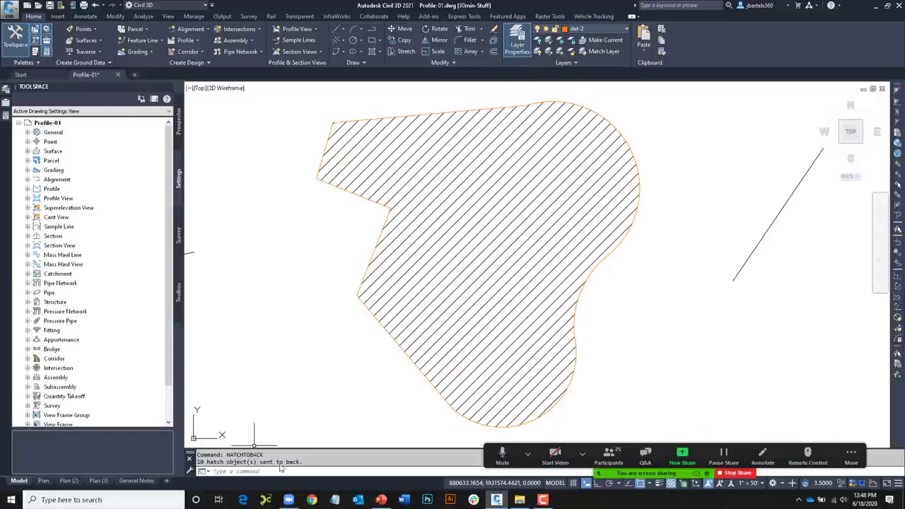
pyautogui.press('Escape')
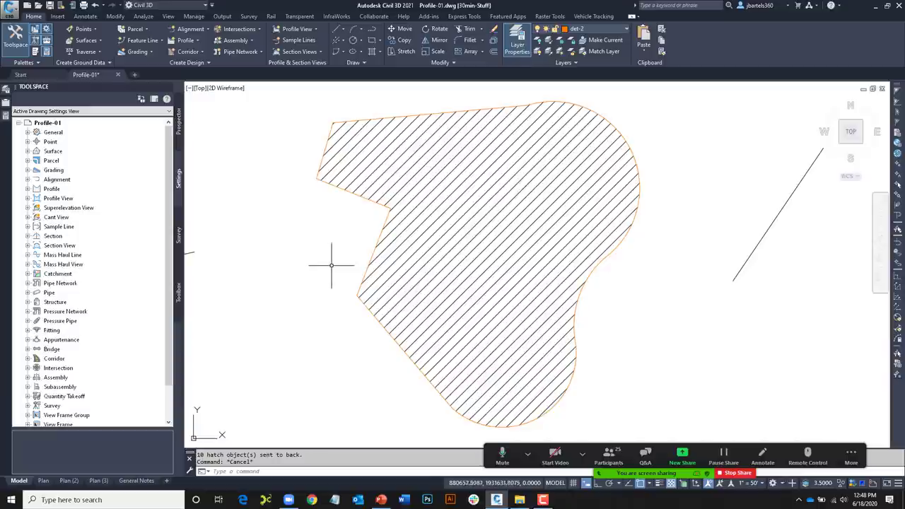
# - Search the application commands for HATCHTOBACK to find its ribbon location, and look at the draw order tools there
pyautogui.click(11, 10)
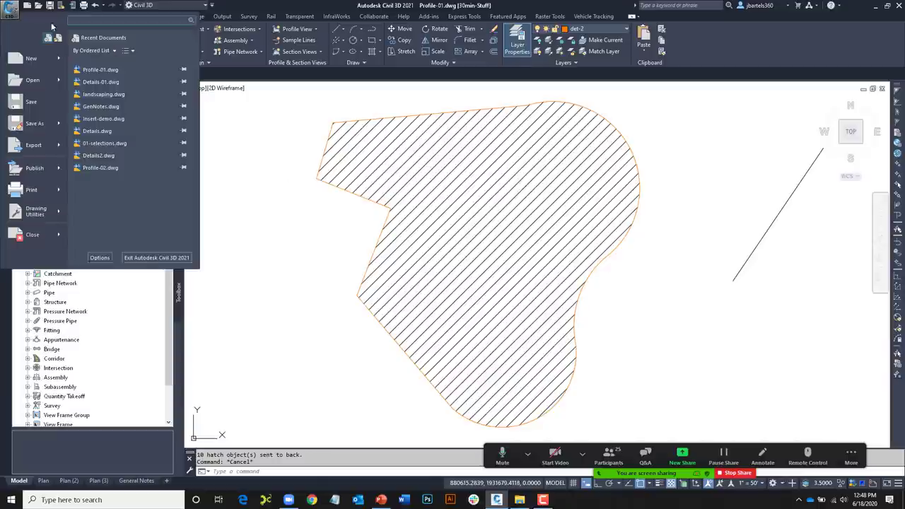
pyautogui.write('H')
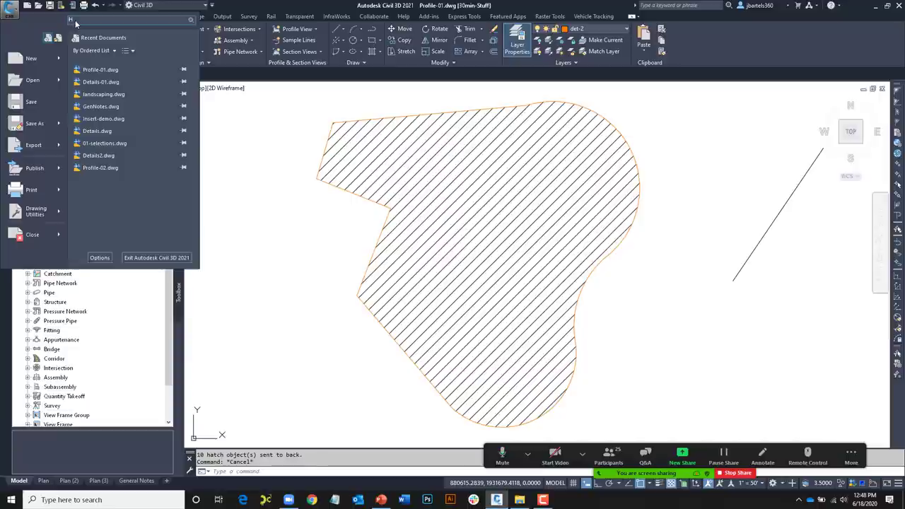
pyautogui.write('ATCHTOBACK')
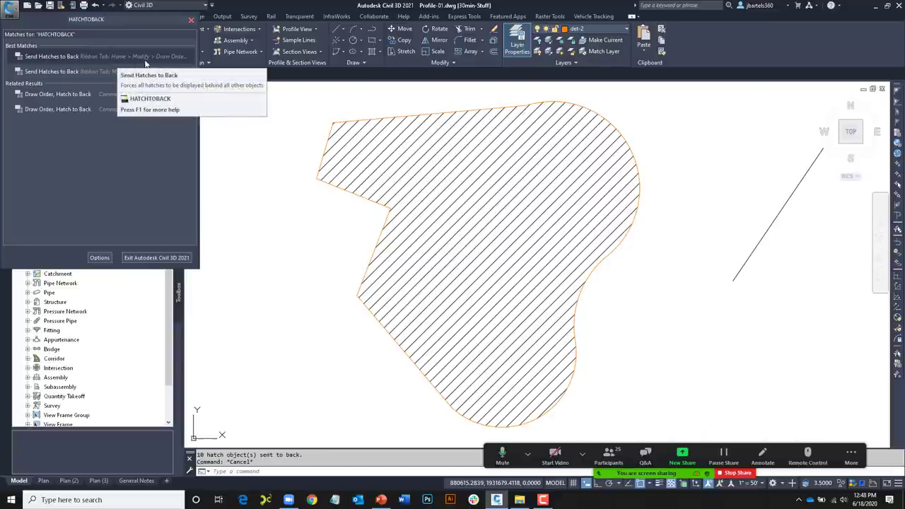
pyautogui.press('Escape')
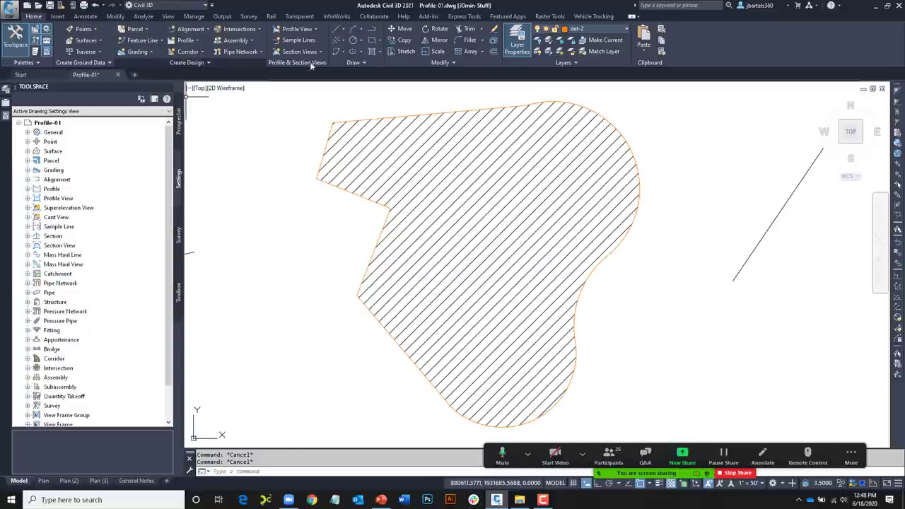
pyautogui.click(455, 64)
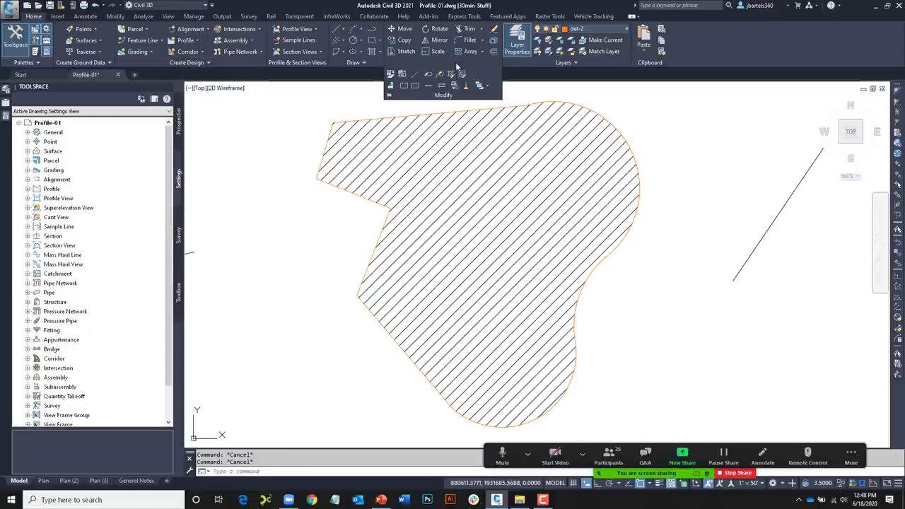
pyautogui.click(487, 86)
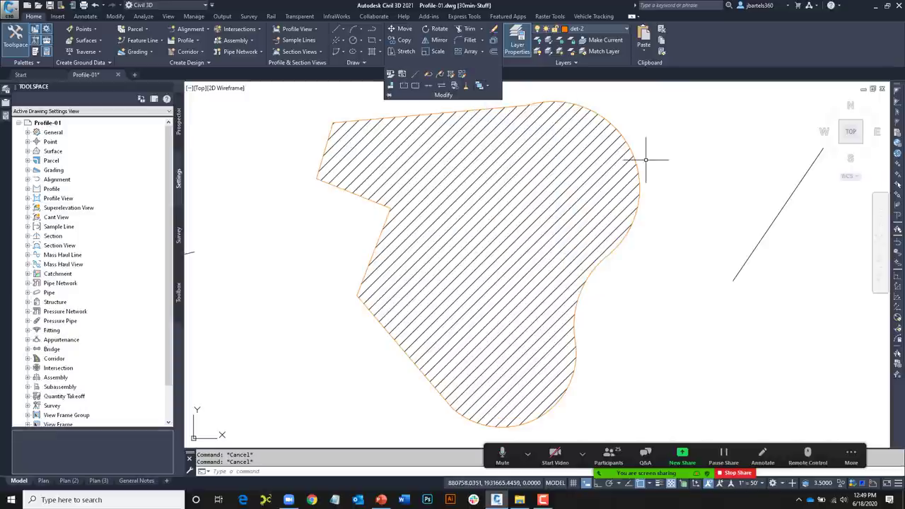
# - Offset the single diagonal line toward its lower right with the Through option, at a distance of 1
pyautogui.moveTo(672, 169)
pyautogui.mouseDown(button='middle')
pyautogui.moveTo(431, 168)
pyautogui.moveTo(348, 149)
pyautogui.mouseUp(button='middle')
pyautogui.scroll(2, 483, 158)
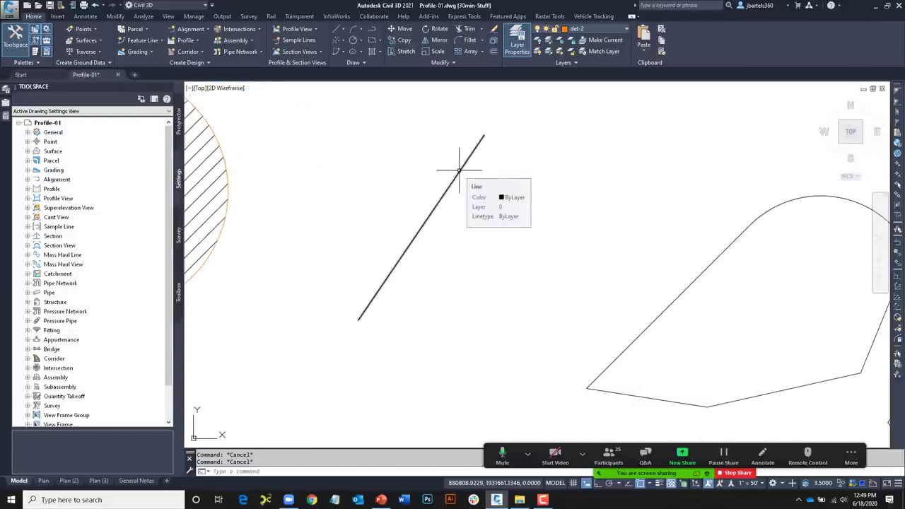
pyautogui.scroll(1, 417, 192)
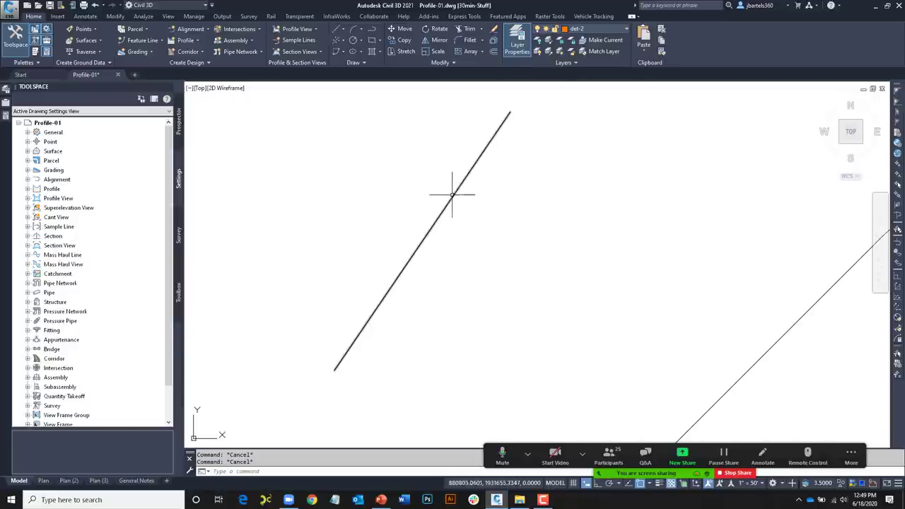
pyautogui.moveTo(479, 207)
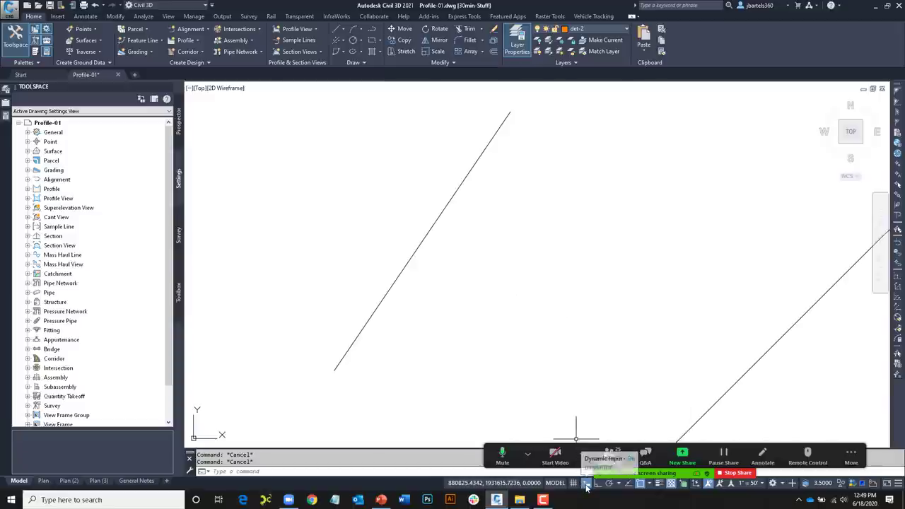
pyautogui.click(494, 51)
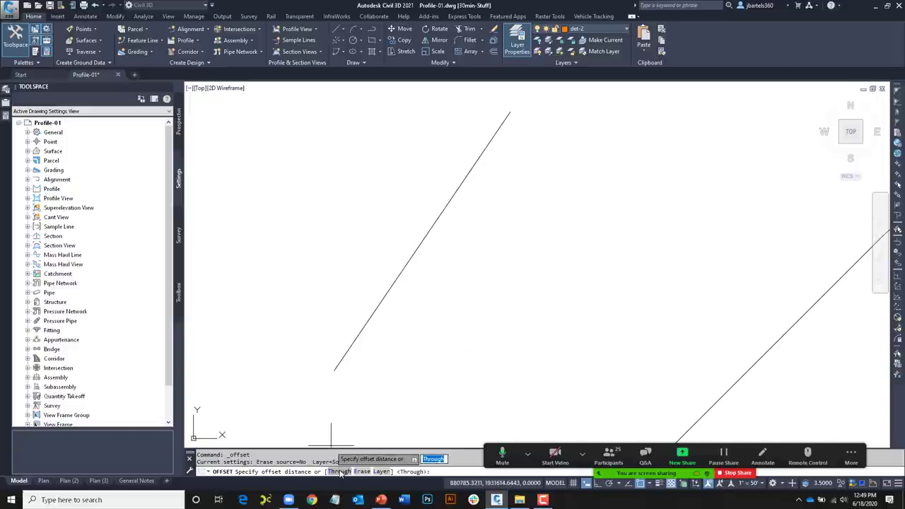
pyautogui.click(340, 472)
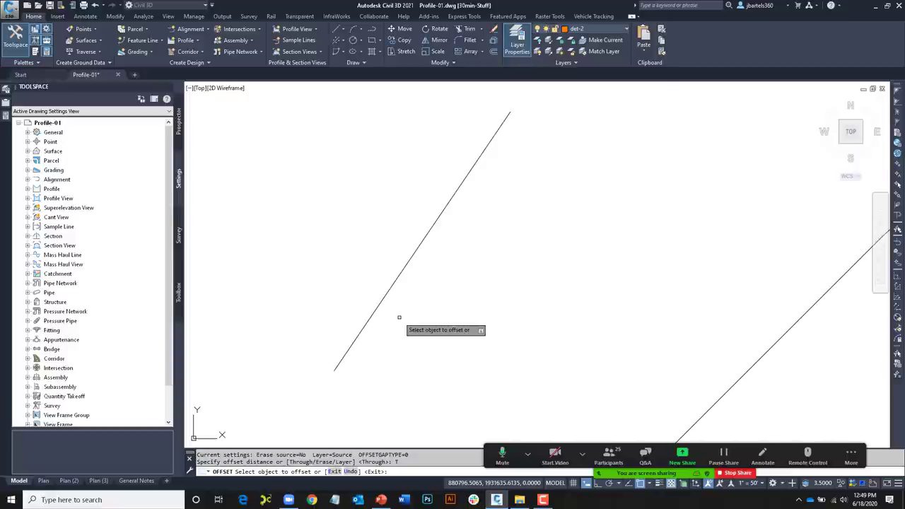
pyautogui.scroll(1, 398, 304)
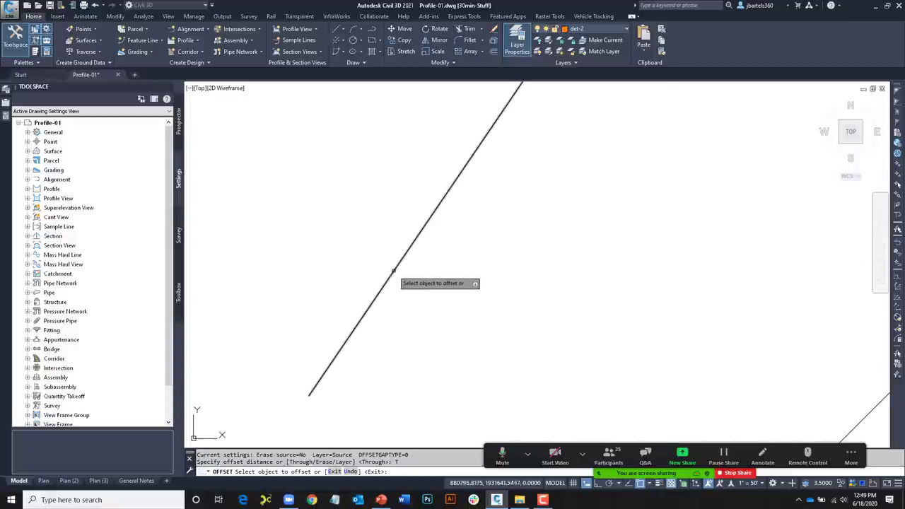
pyautogui.click(394, 271)
pyautogui.scroll(1, 409, 275)
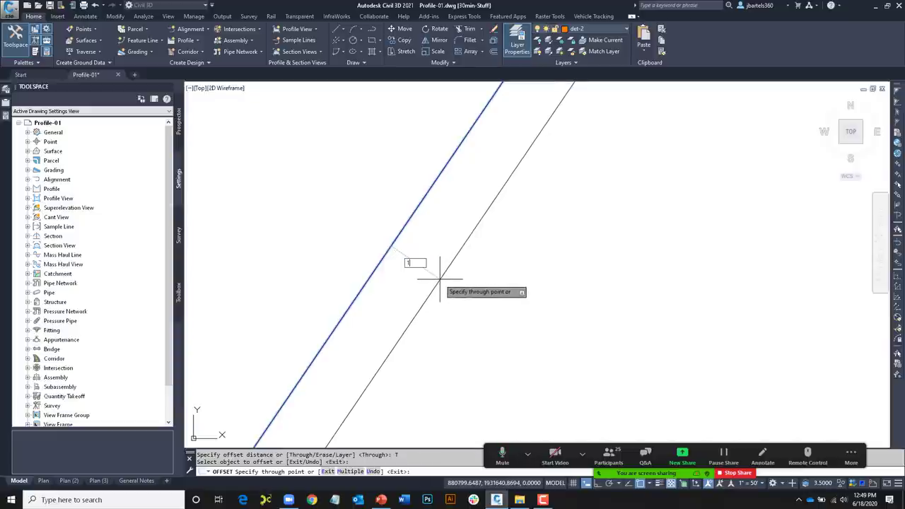
pyautogui.write('1')
pyautogui.press('Return')
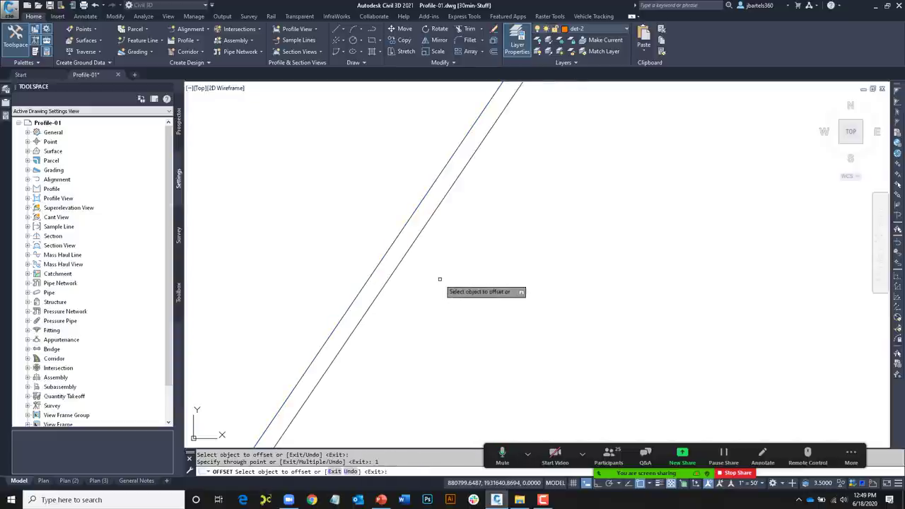
# - Offset the new parallel line a further .5 toward the lower right, and end the Offset command without another copy
pyautogui.click(416, 234)
pyautogui.press('BackSpace')
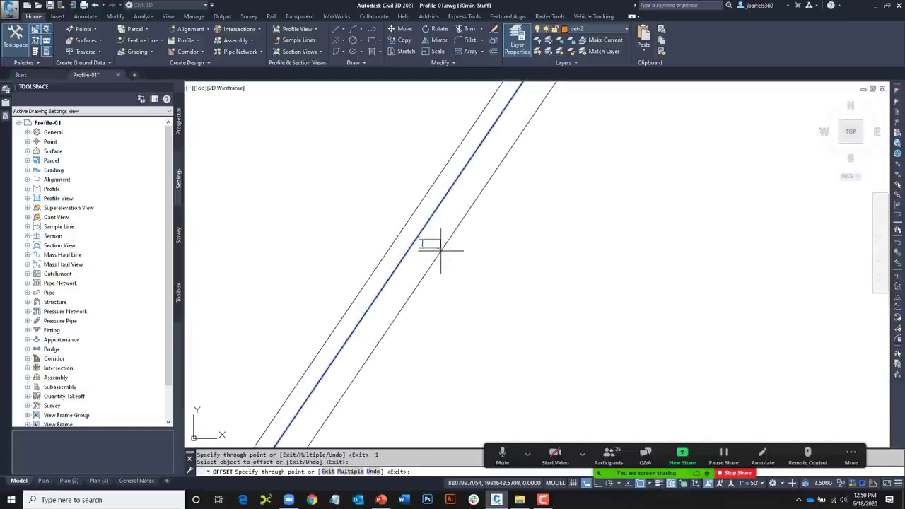
pyautogui.write('.5')
pyautogui.press('Return')
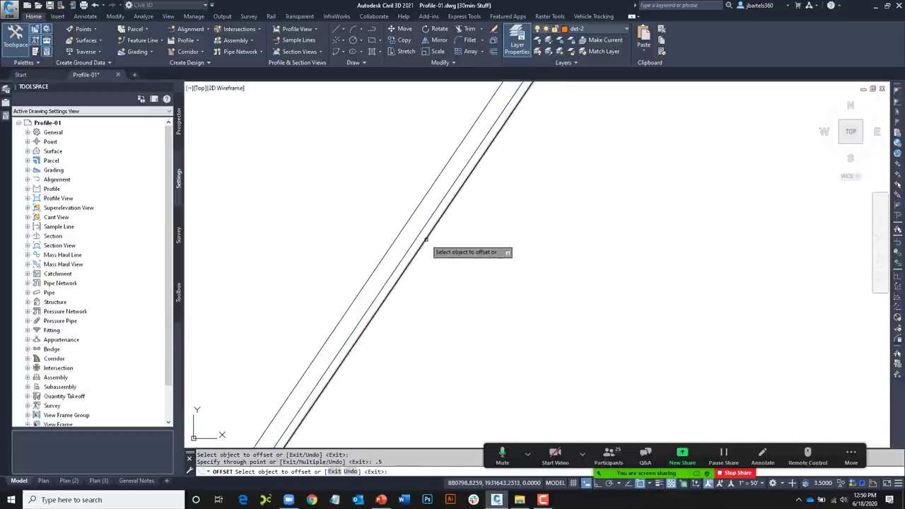
pyautogui.click(427, 239)
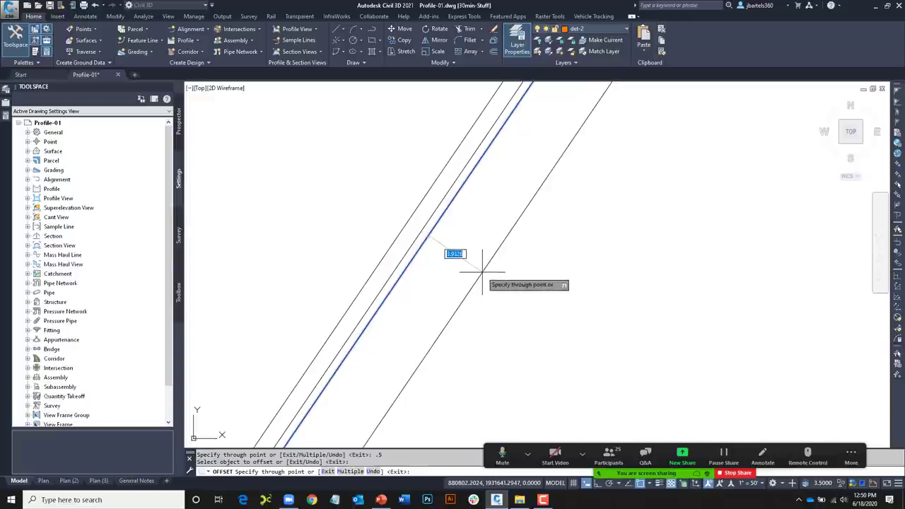
pyautogui.press('Escape')
pyautogui.press('Escape')
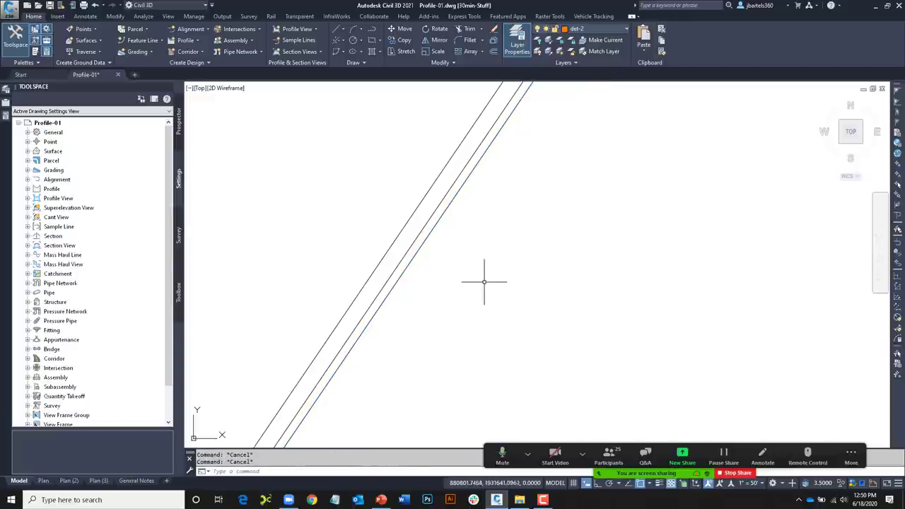
pyautogui.scroll(-3, 491, 279)
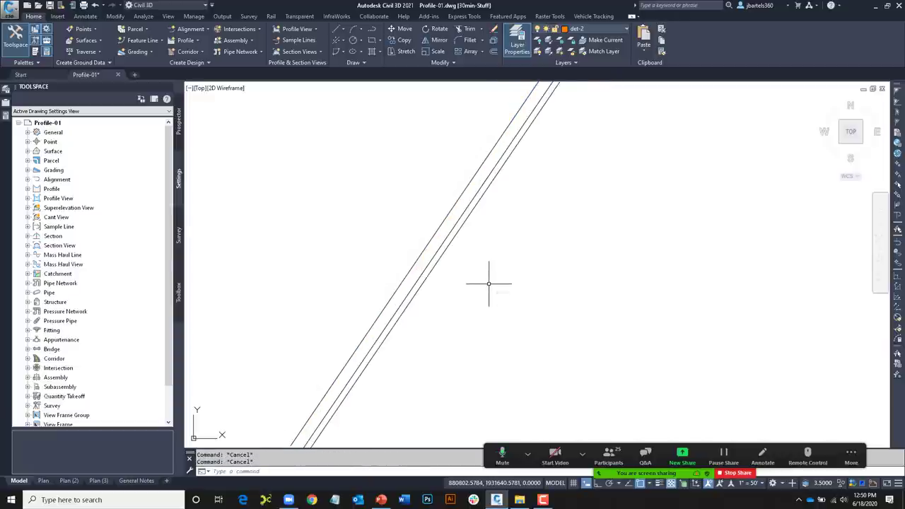
pyautogui.scroll(-2, 424, 286)
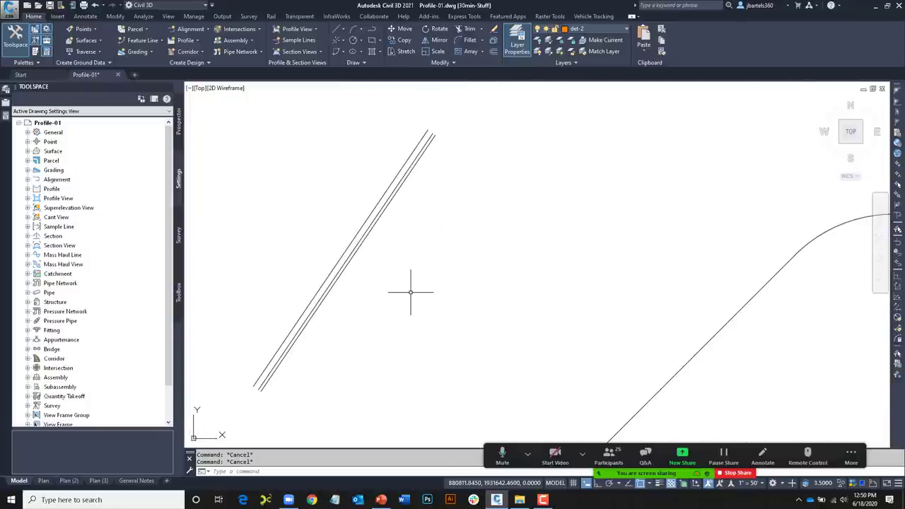
pyautogui.scroll(-2, 507, 278)
pyautogui.moveTo(507, 278)
pyautogui.mouseDown(button='middle')
pyautogui.moveTo(542, 277)
pyautogui.moveTo(445, 254)
pyautogui.moveTo(307, 202)
pyautogui.mouseUp(button='middle')
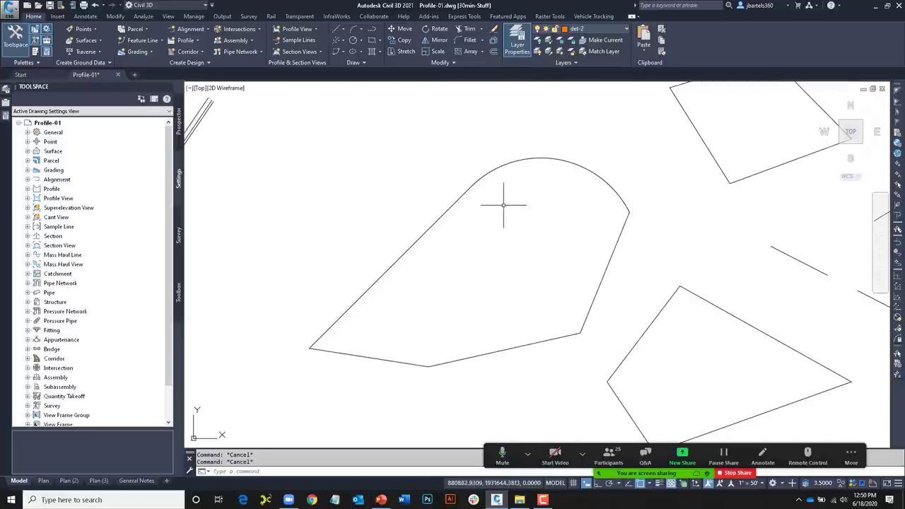
# - Join the segments of the round-topped shape into one polyline with Join, and undo that join
pyautogui.click(453, 62)
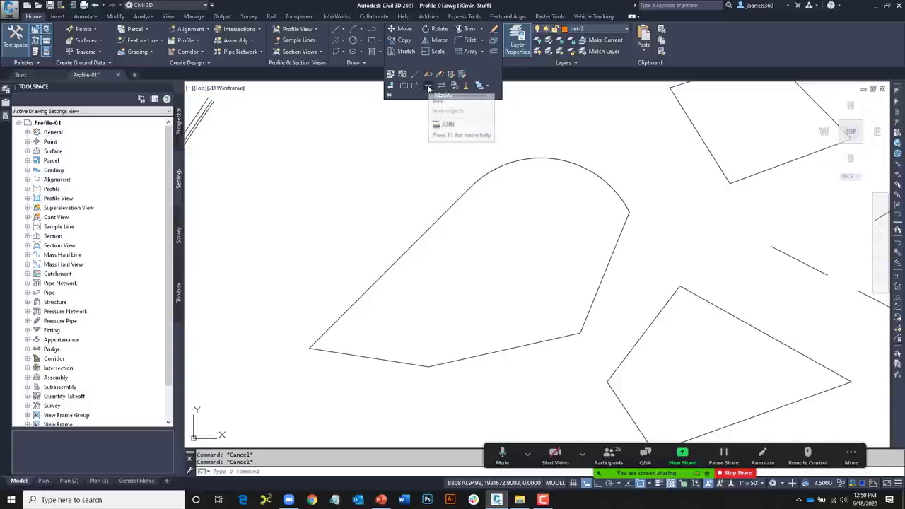
pyautogui.click(428, 86)
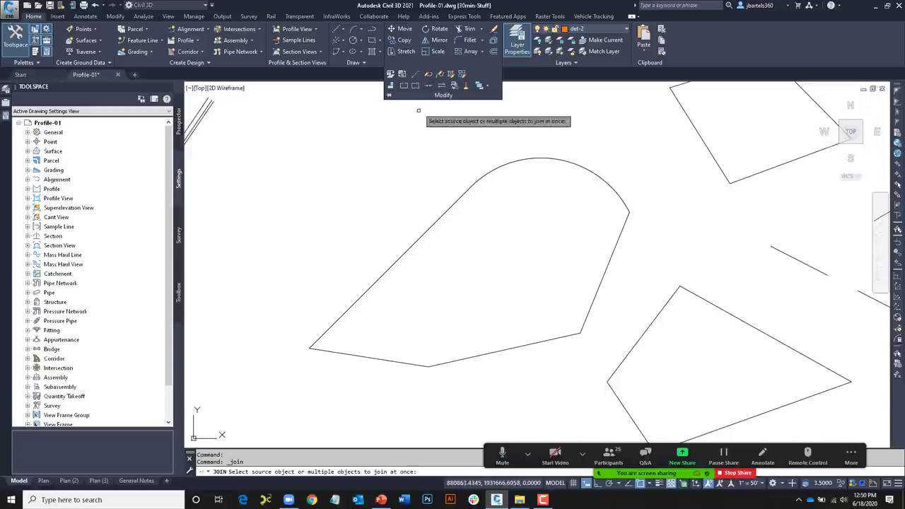
pyautogui.click(625, 137)
pyautogui.click(410, 292)
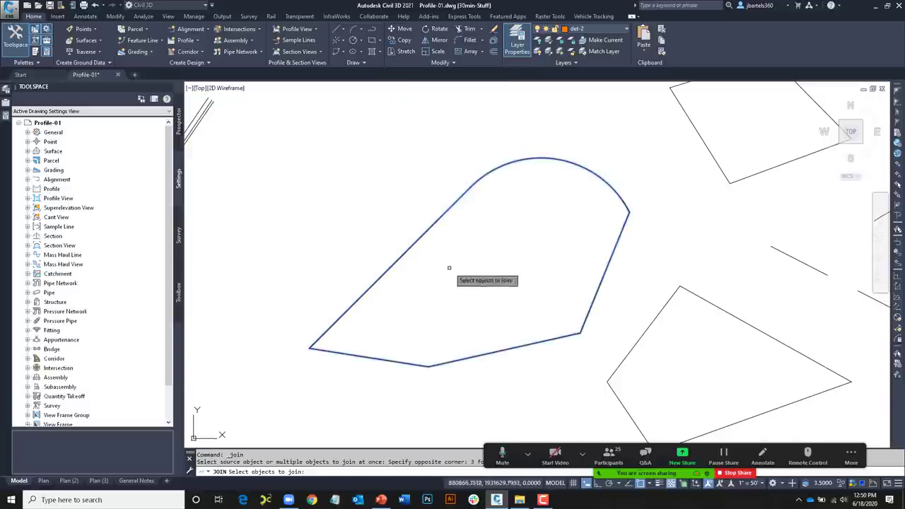
pyautogui.press('Return')
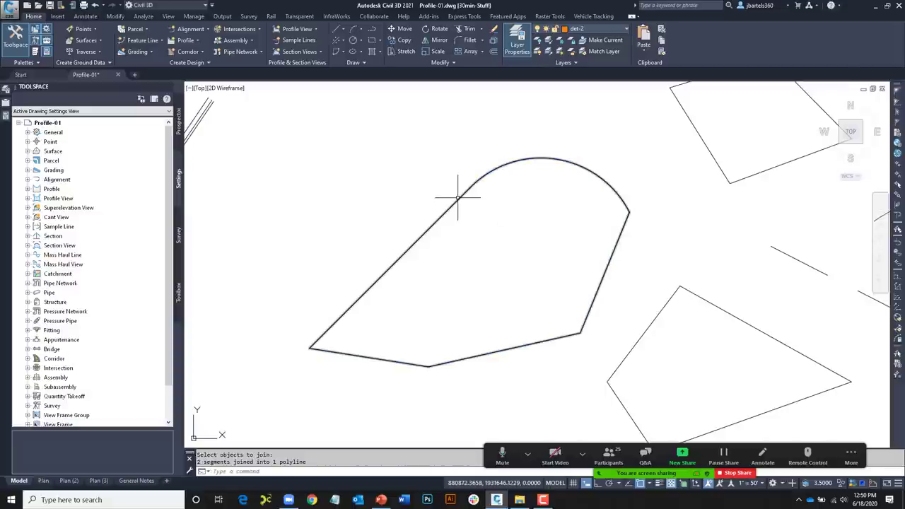
pyautogui.moveTo(457, 198)
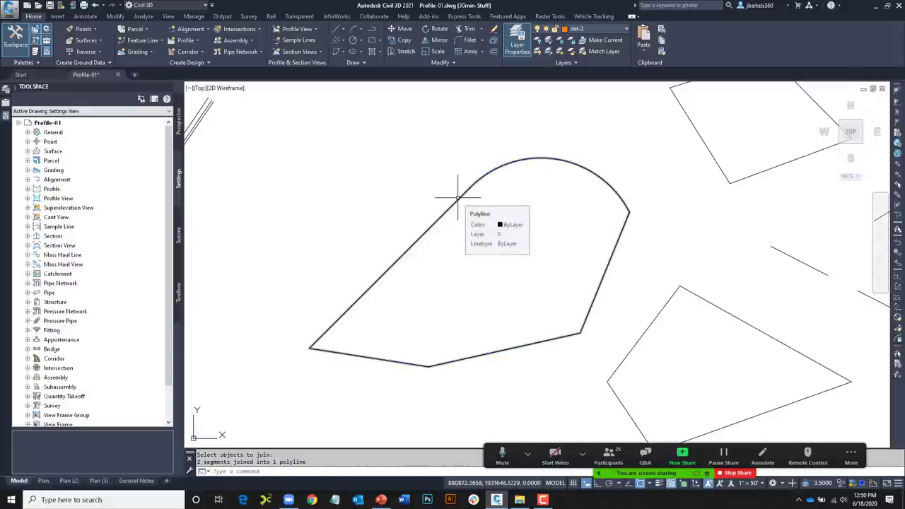
pyautogui.click(95, 5)
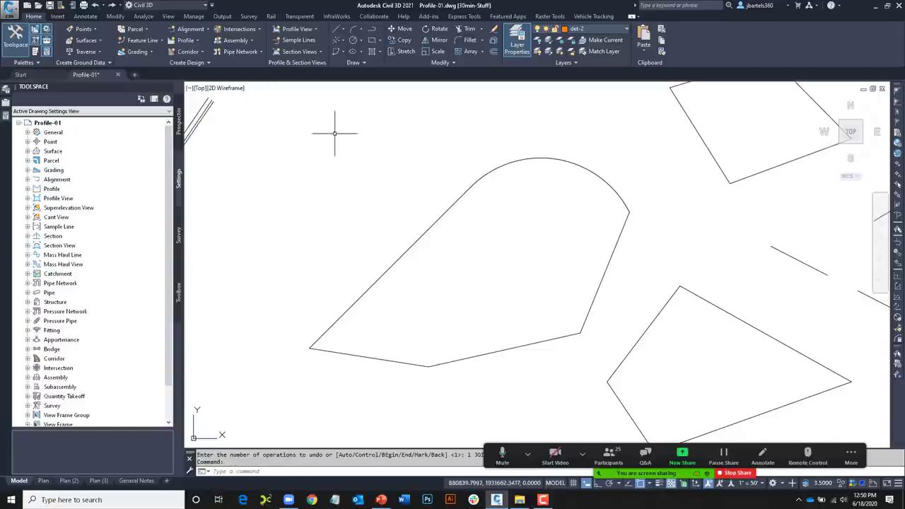
# - Join the segments of the round-topped shape and the two four-sided shapes into polylines in a single Join operation
pyautogui.click(452, 62)
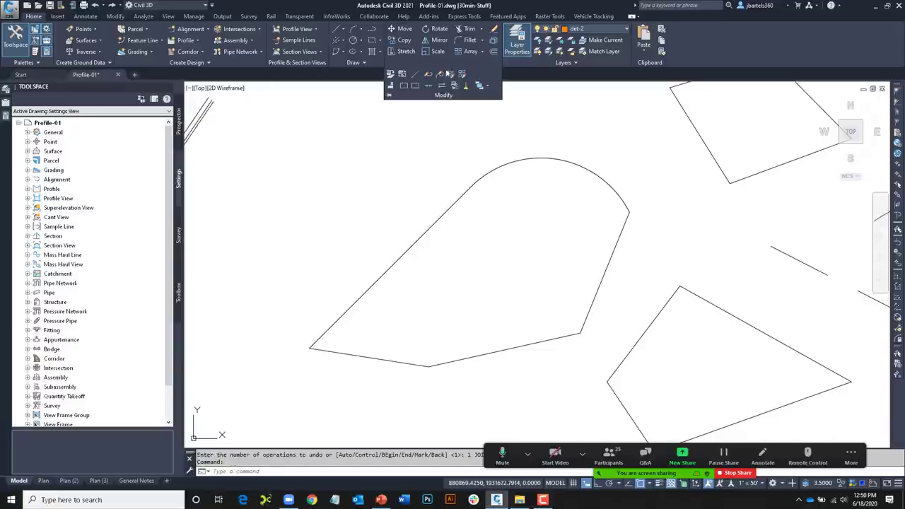
pyautogui.click(428, 84)
pyautogui.scroll(-3, 417, 147)
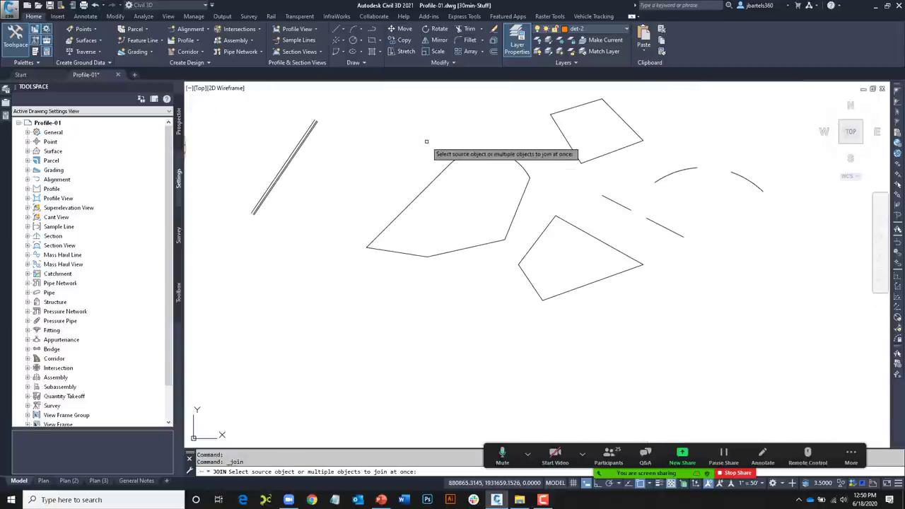
pyautogui.moveTo(414, 150)
pyautogui.mouseDown()
pyautogui.moveTo(344, 226)
pyautogui.moveTo(332, 262)
pyautogui.moveTo(357, 311)
pyautogui.moveTo(418, 350)
pyautogui.moveTo(502, 364)
pyautogui.moveTo(565, 360)
pyautogui.moveTo(646, 324)
pyautogui.moveTo(666, 284)
pyautogui.moveTo(641, 256)
pyautogui.moveTo(579, 231)
pyautogui.moveTo(569, 213)
pyautogui.moveTo(661, 166)
pyautogui.moveTo(659, 118)
pyautogui.moveTo(599, 89)
pyautogui.moveTo(554, 90)
pyautogui.moveTo(464, 128)
pyautogui.mouseUp()
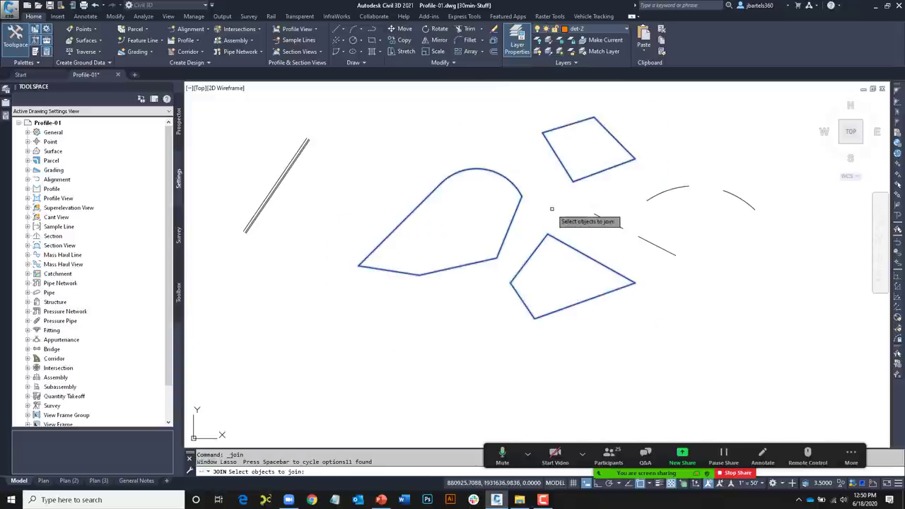
pyautogui.press('Return')
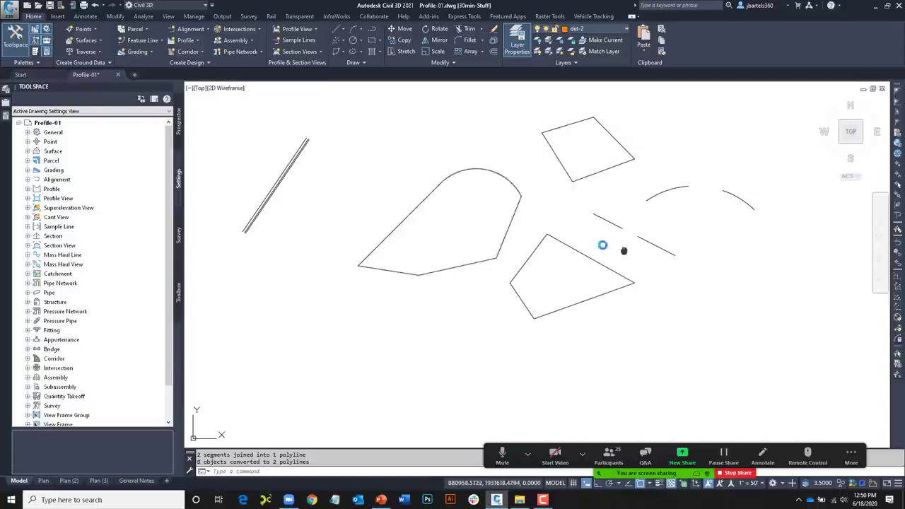
# - Join the two collinear line segments across their gap into a single line, and select it briefly to check the result
pyautogui.scroll(8, 517, 196)
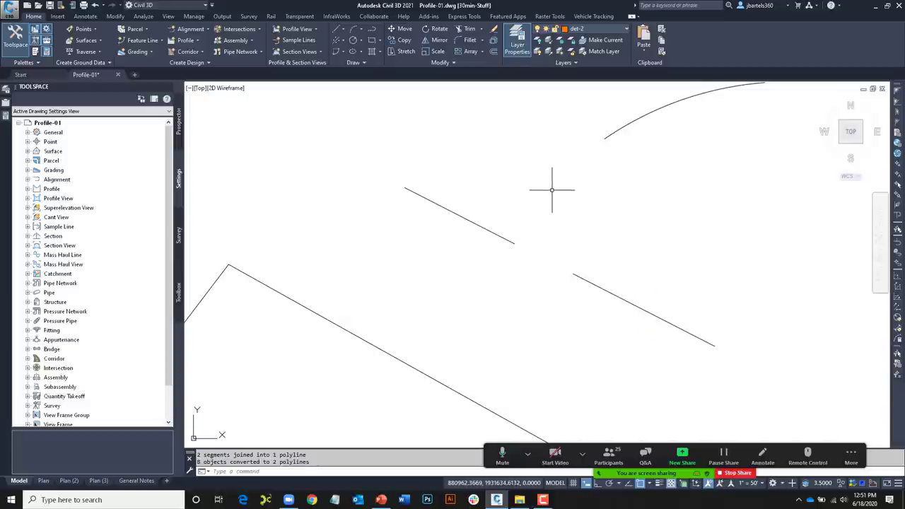
pyautogui.press('Return')
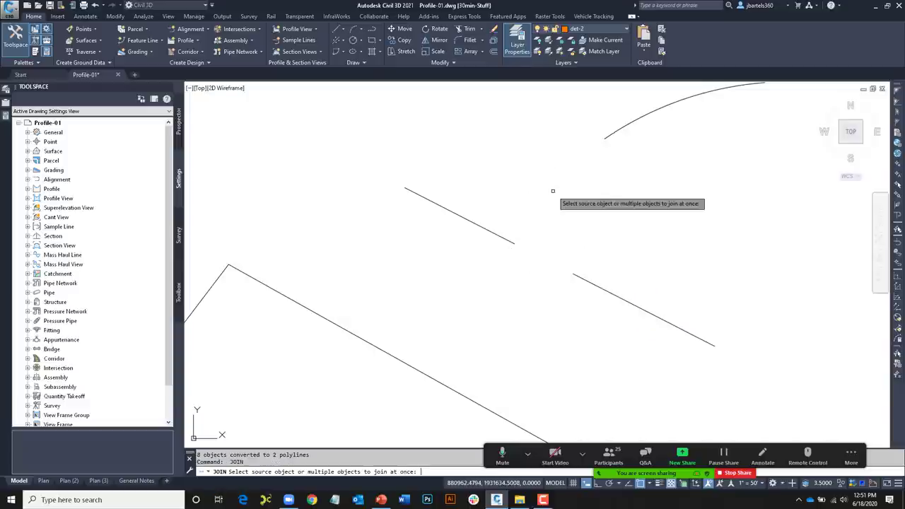
pyautogui.click(587, 279)
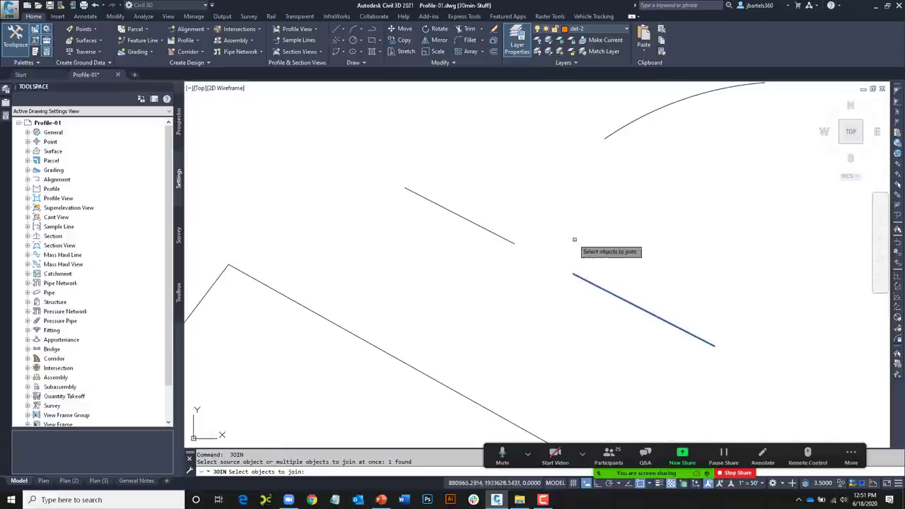
pyautogui.click(507, 241)
pyautogui.press('Return')
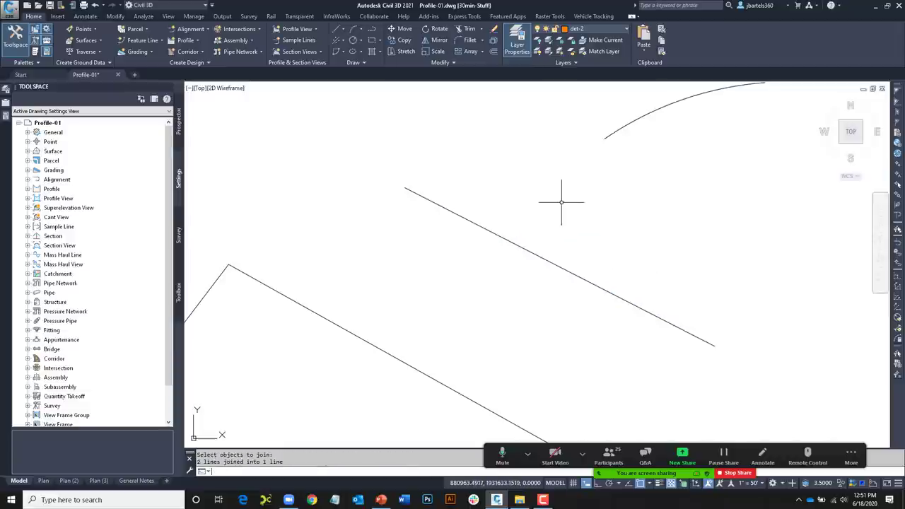
pyautogui.click(556, 258)
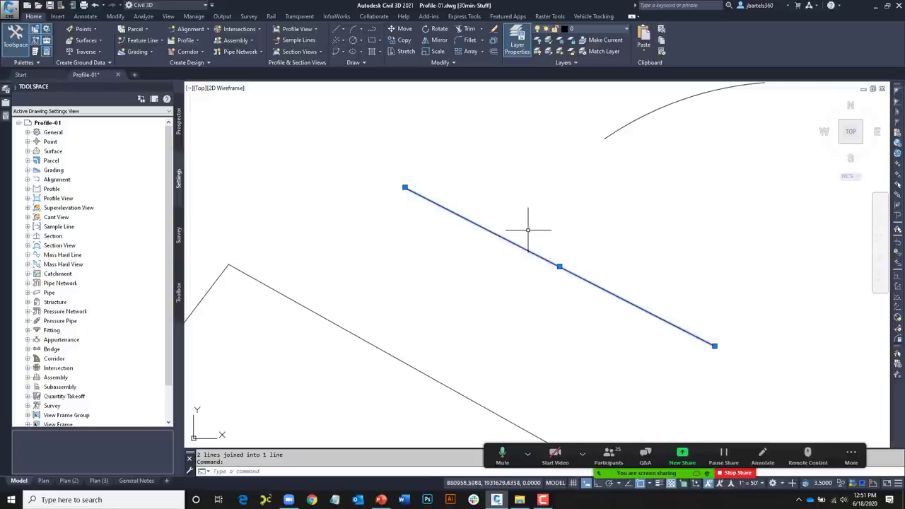
pyautogui.scroll(-3, 604, 237)
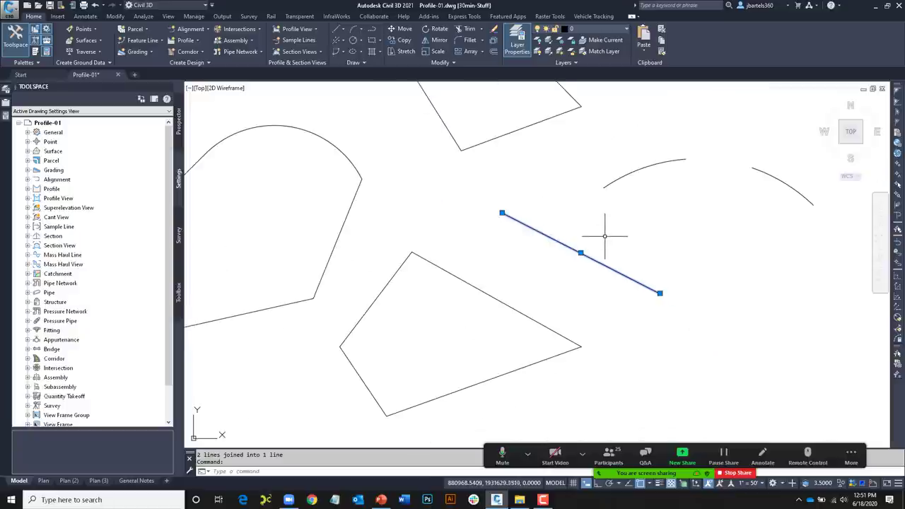
pyautogui.moveTo(604, 237); pyautogui.dragTo(521, 222, button='middle')
pyautogui.press('Escape')
# - Join the two separate arc segments across their gap into one continuous arc
pyautogui.scroll(2, 583, 197)
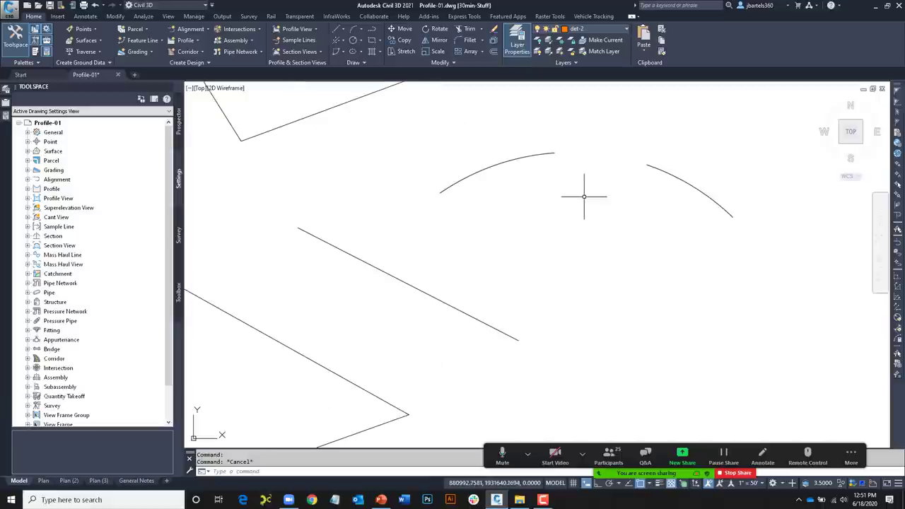
pyautogui.moveTo(591, 189)
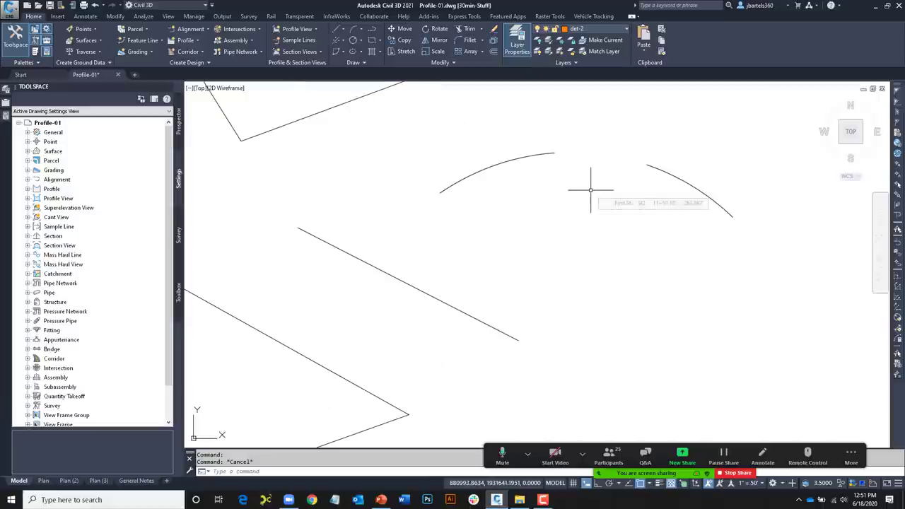
pyautogui.write('j')
pyautogui.press('Return')
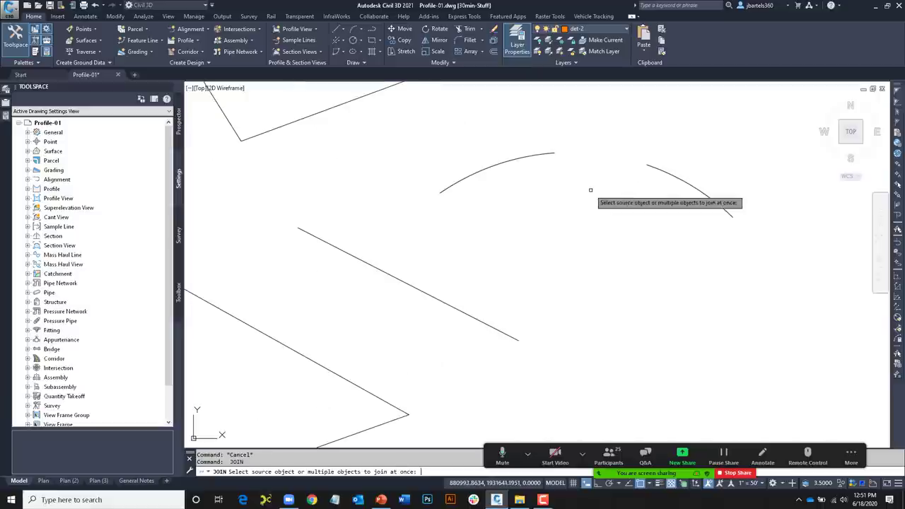
pyautogui.click(657, 169)
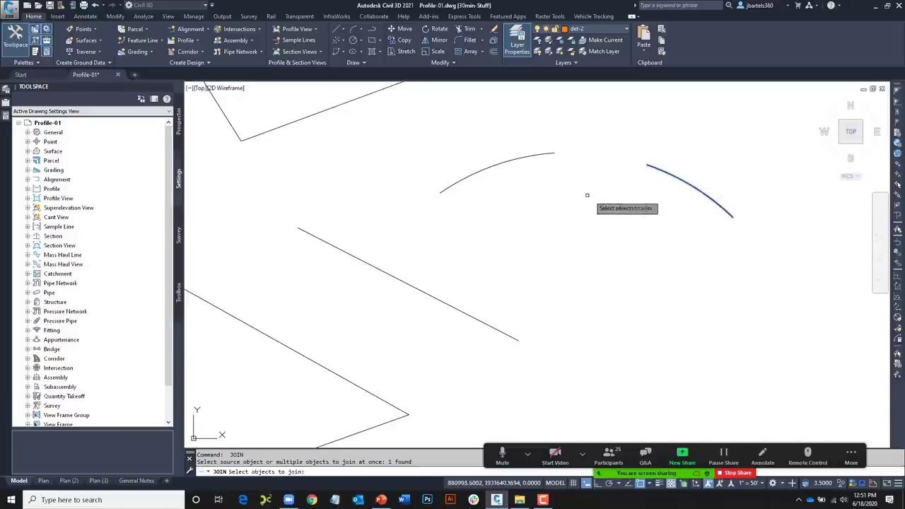
pyautogui.click(537, 154)
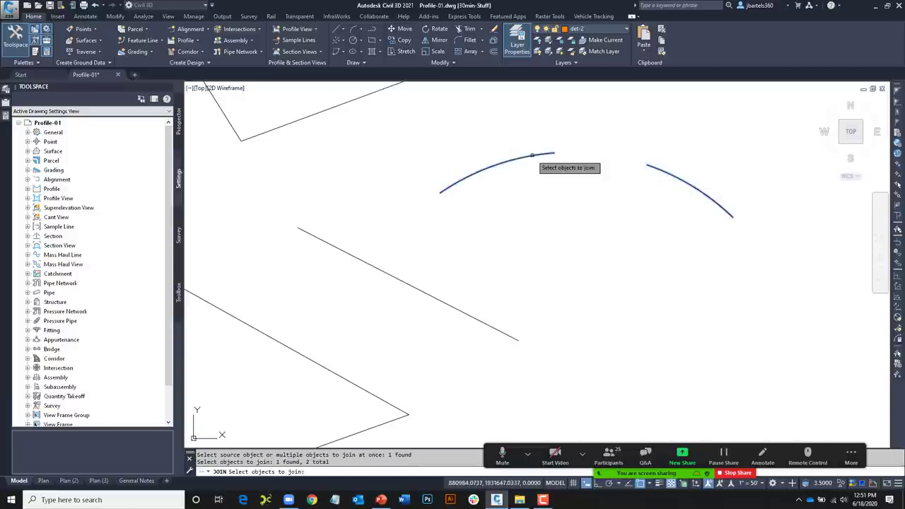
pyautogui.press('Return')
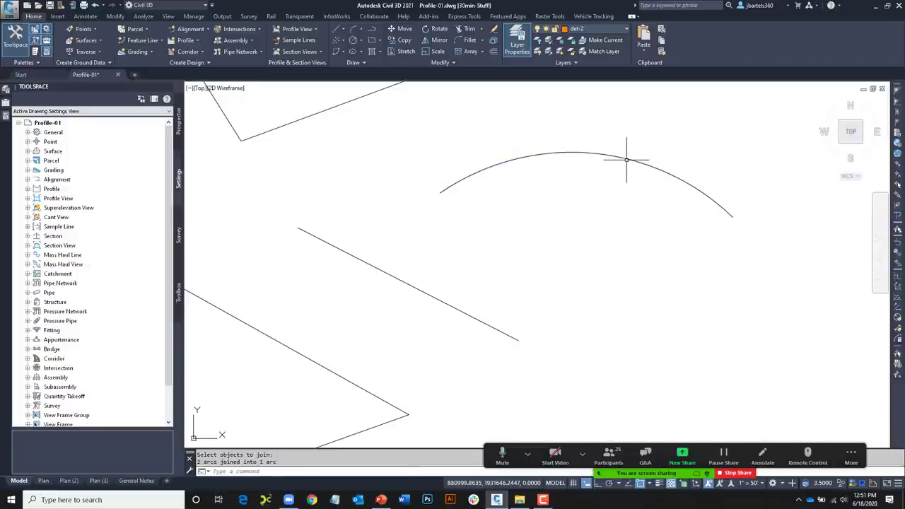
pyautogui.moveTo(627, 160)
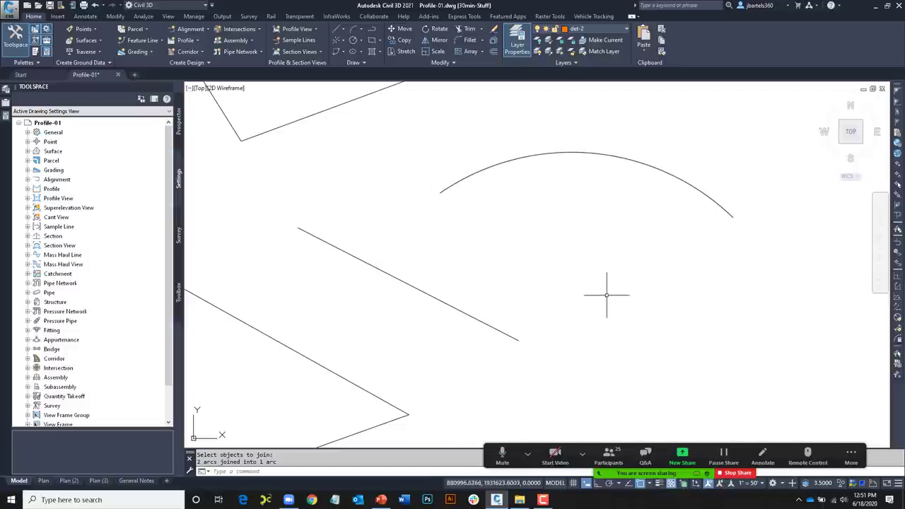
pyautogui.press('Escape')
pyautogui.press('Escape')
# - Browse the layer list by initial letter and make the notes layer current
pyautogui.scroll(-7, 596, 299)
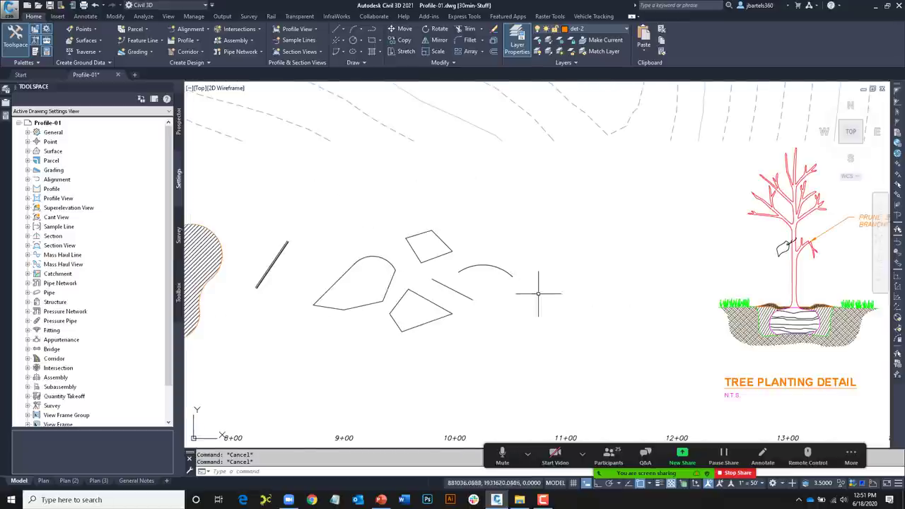
pyautogui.scroll(3, 530, 264)
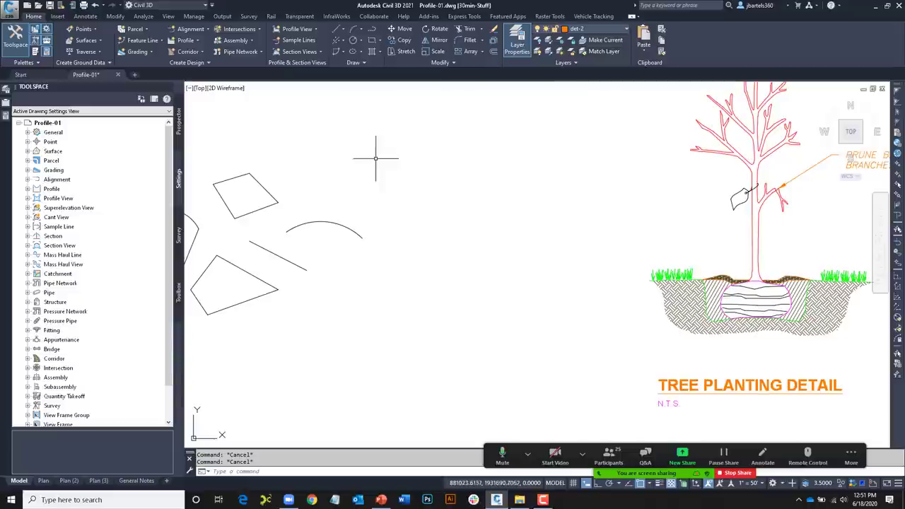
pyautogui.click(621, 32)
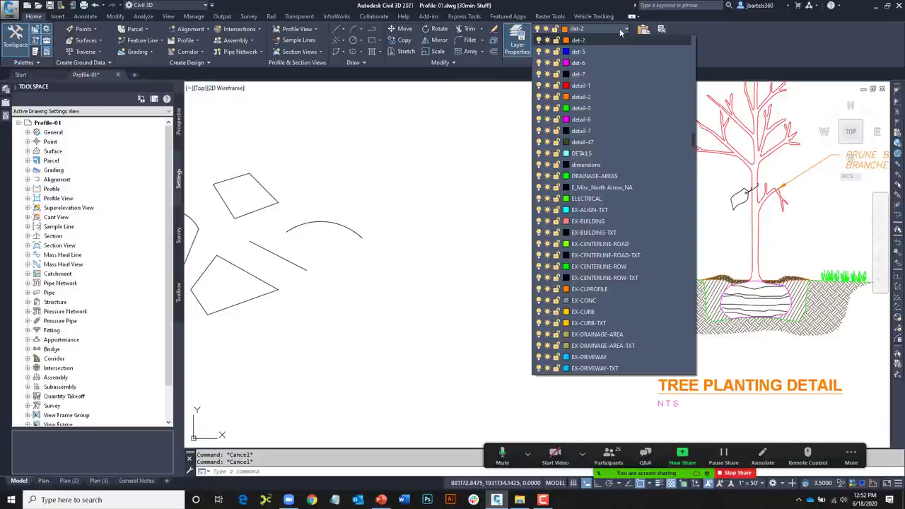
pyautogui.press('n')
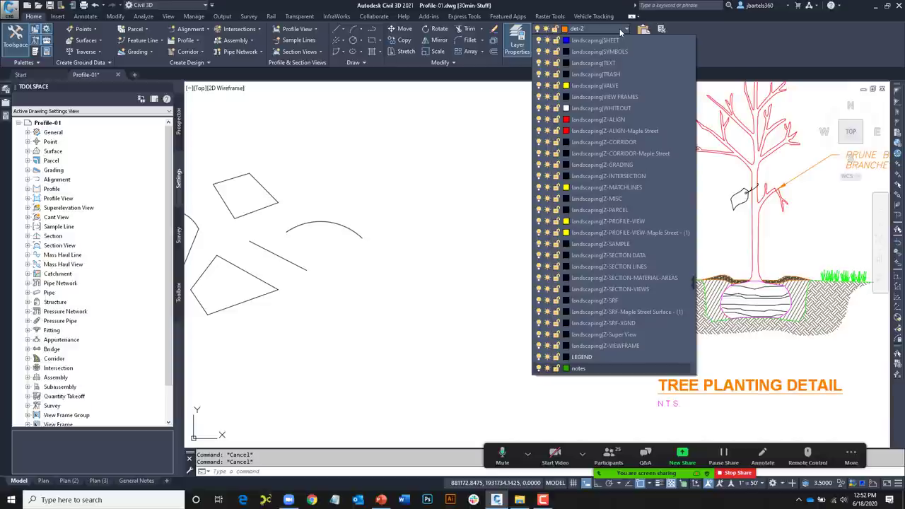
pyautogui.press('h')
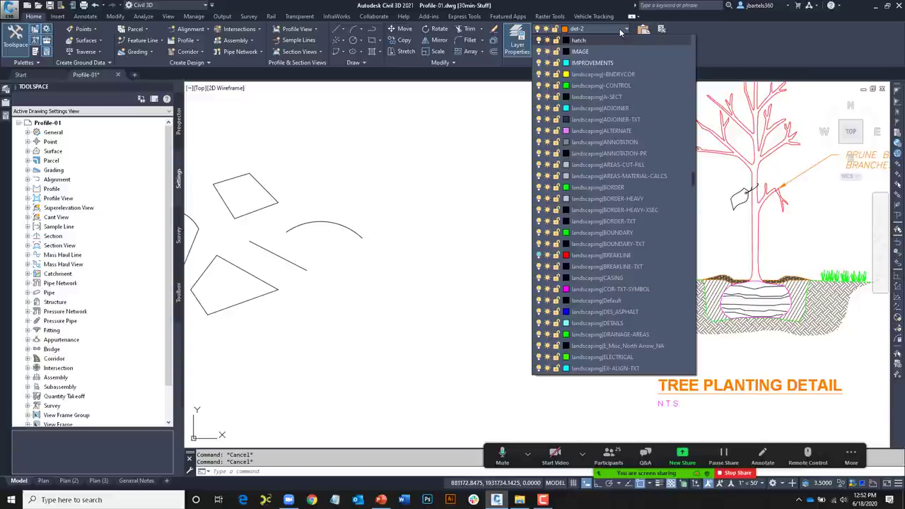
pyautogui.scroll(10, 619, 30)
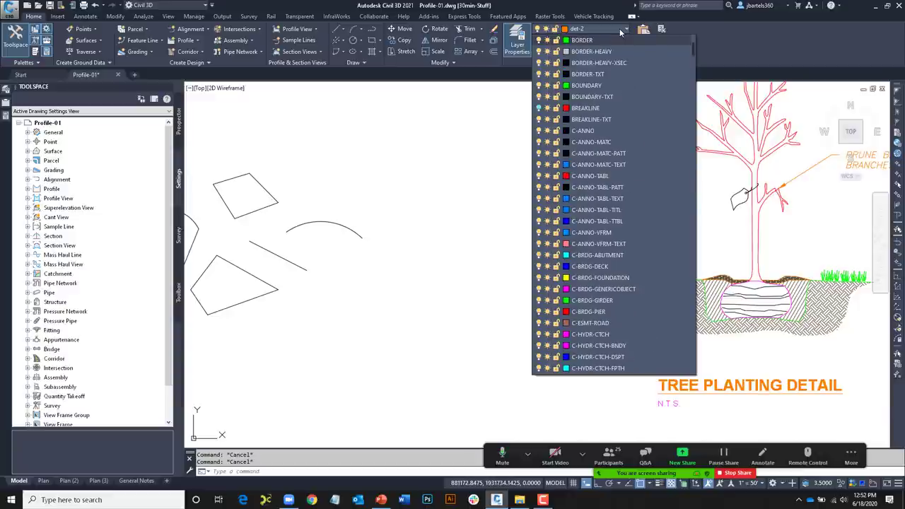
pyautogui.press('Down')
pyautogui.press('Down')
pyautogui.press('Down')
pyautogui.press('Down')
pyautogui.press('Down')
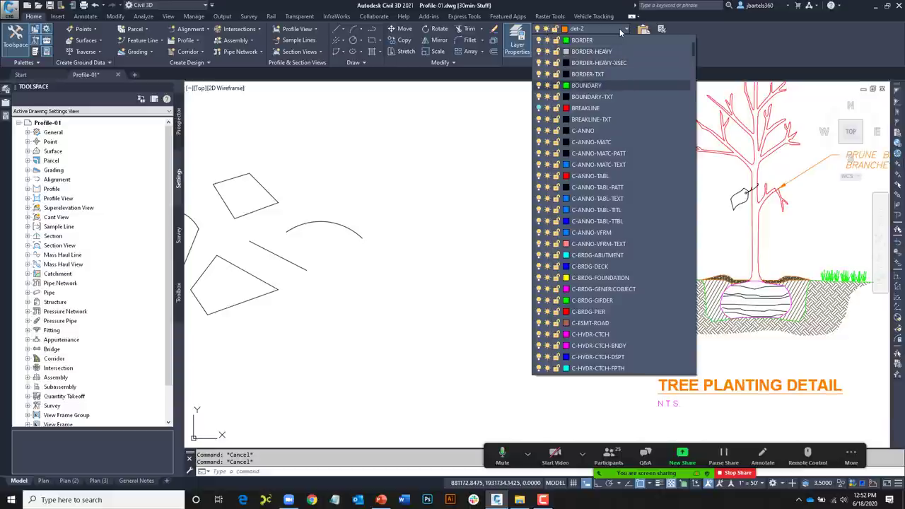
pyautogui.press('Down')
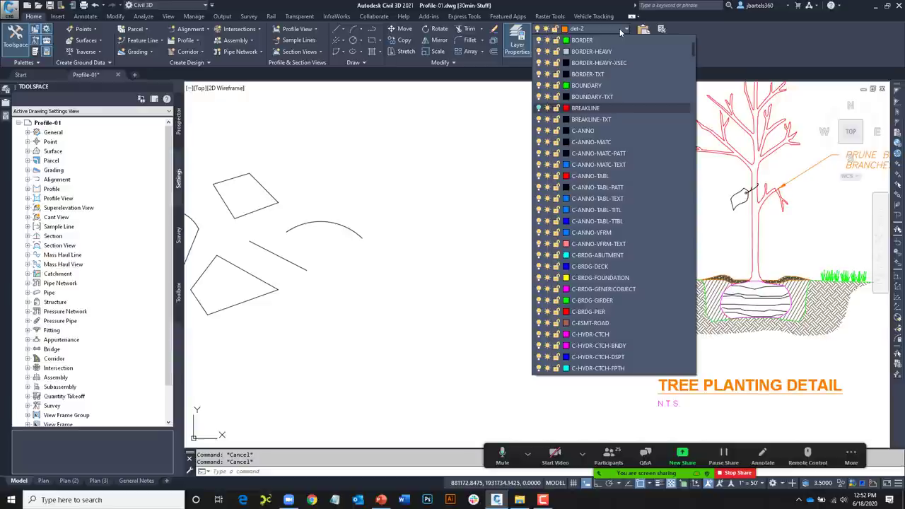
pyautogui.press('End')
pyautogui.press('Return')
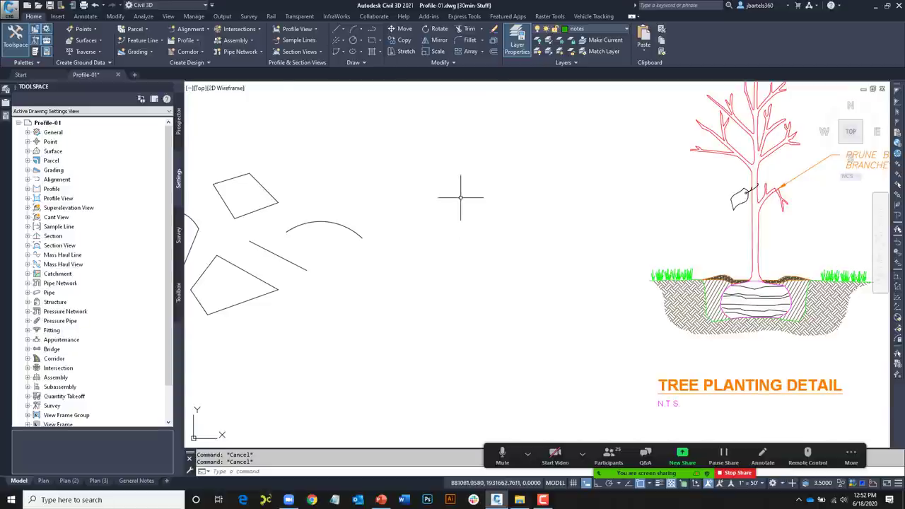
# - Add a multiline text box between the joined shapes and the tree detail, with the heading "LET'S CREATE SOME BULLETED LISTS"
pyautogui.click(90, 17)
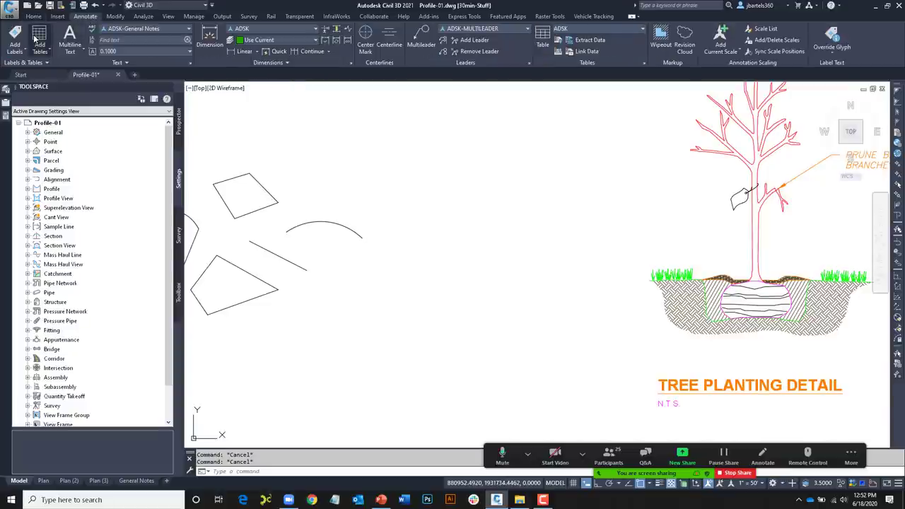
pyautogui.click(70, 36)
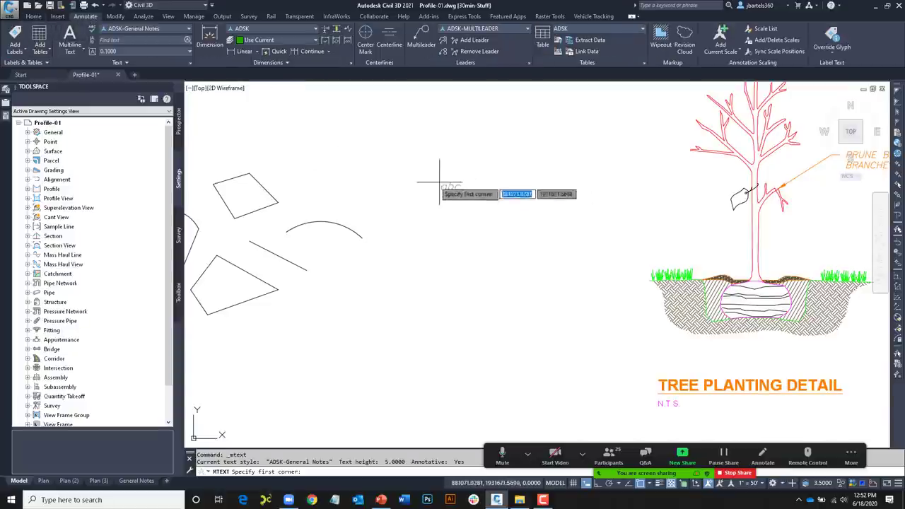
pyautogui.click(403, 178)
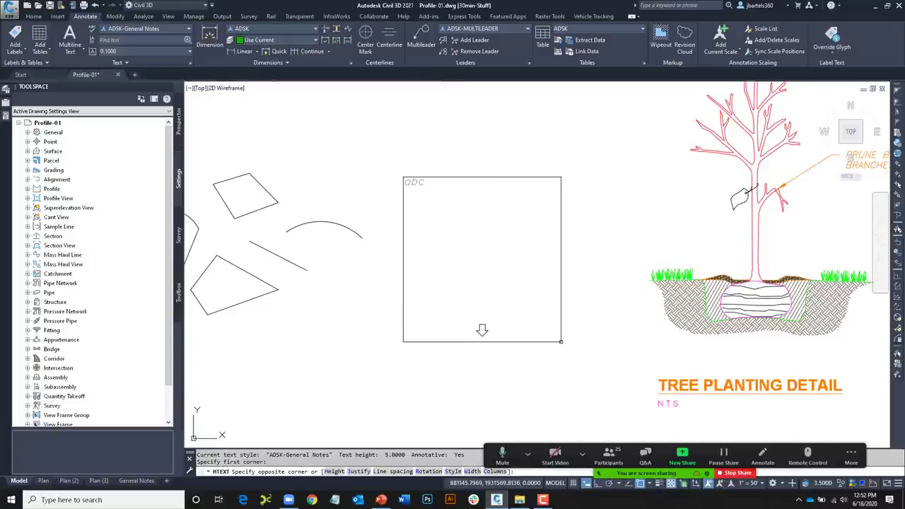
pyautogui.click(563, 344)
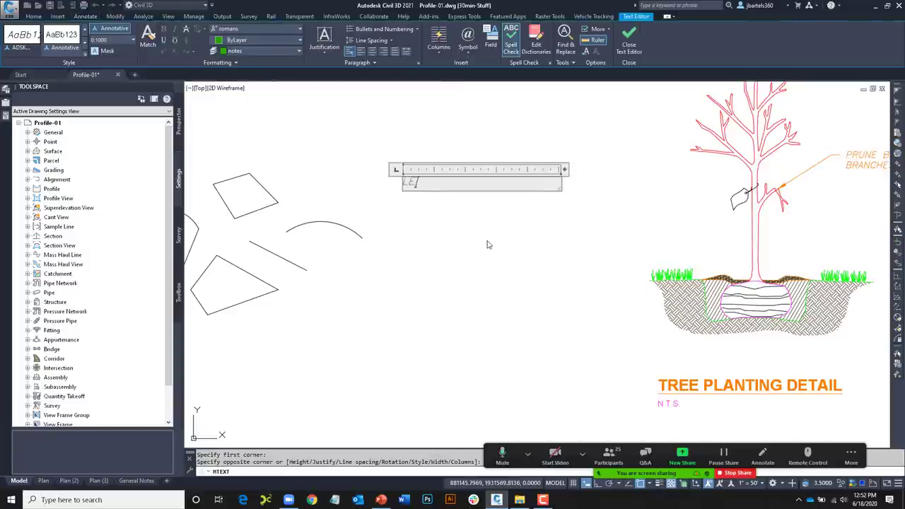
pyautogui.write("LET'S CREATE")
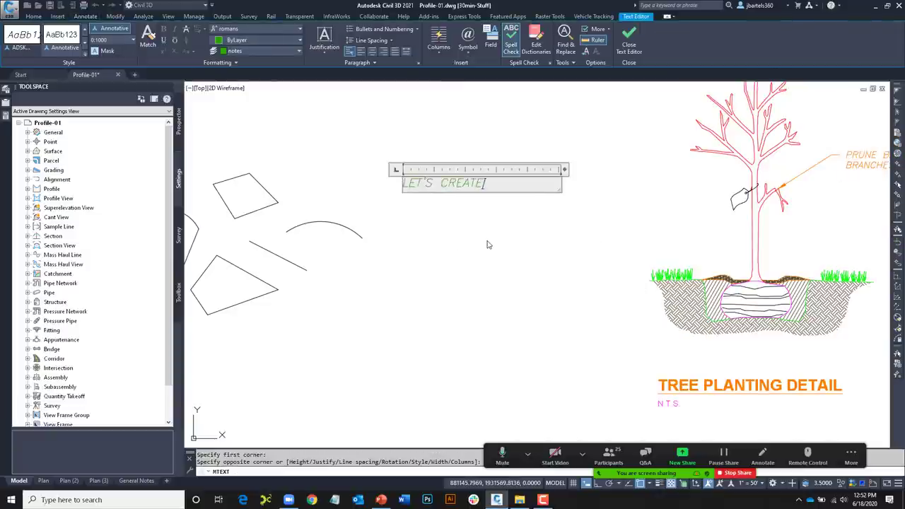
pyautogui.write(' SOME BULLE')
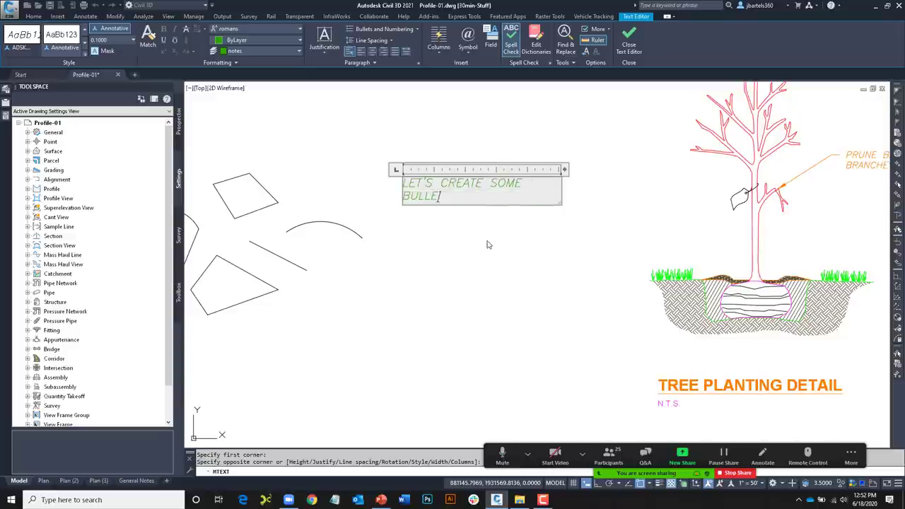
pyautogui.write('TED LISTS')
pyautogui.press('Return')
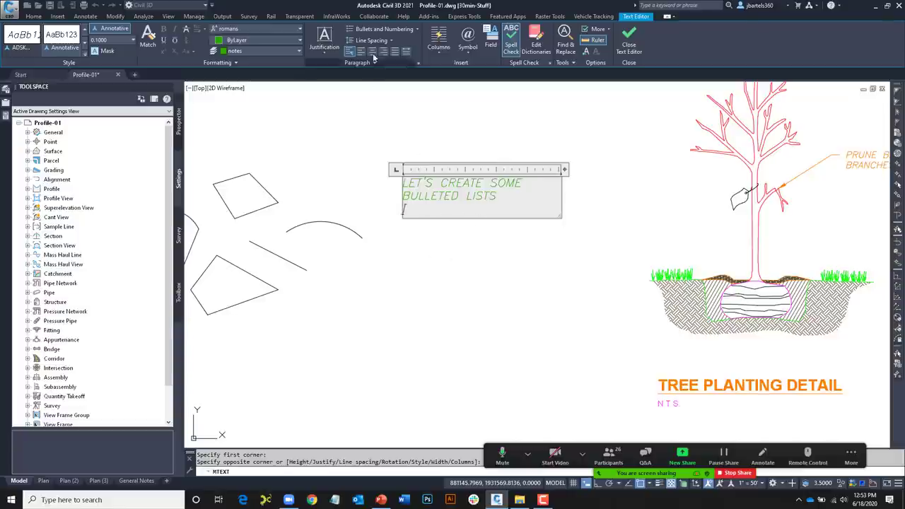
# - Add a dash-bulleted list under the heading with the items POINT1, POINT2 and POINT3
pyautogui.click(382, 29)
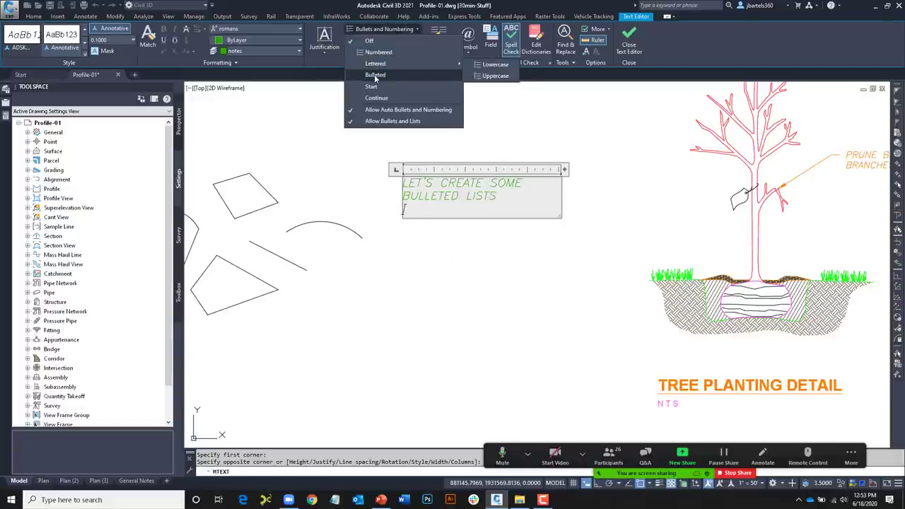
pyautogui.click(391, 197)
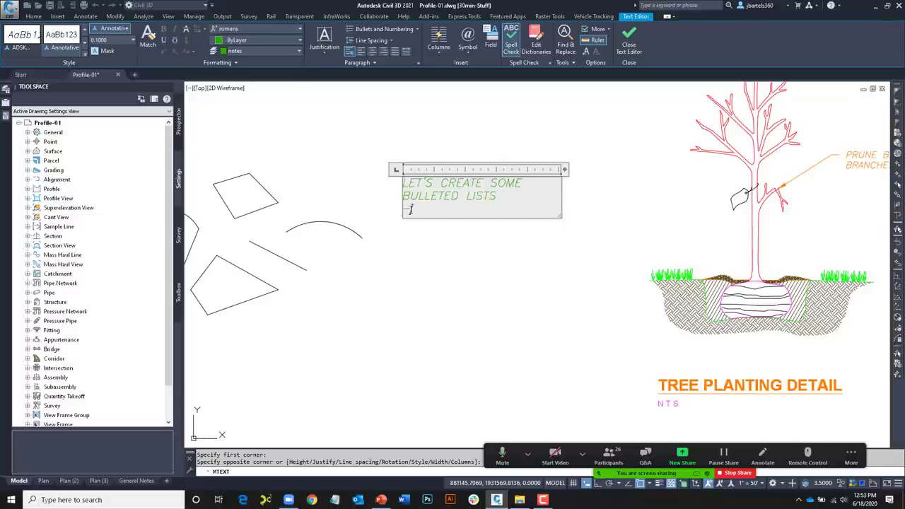
pyautogui.press('Tab')
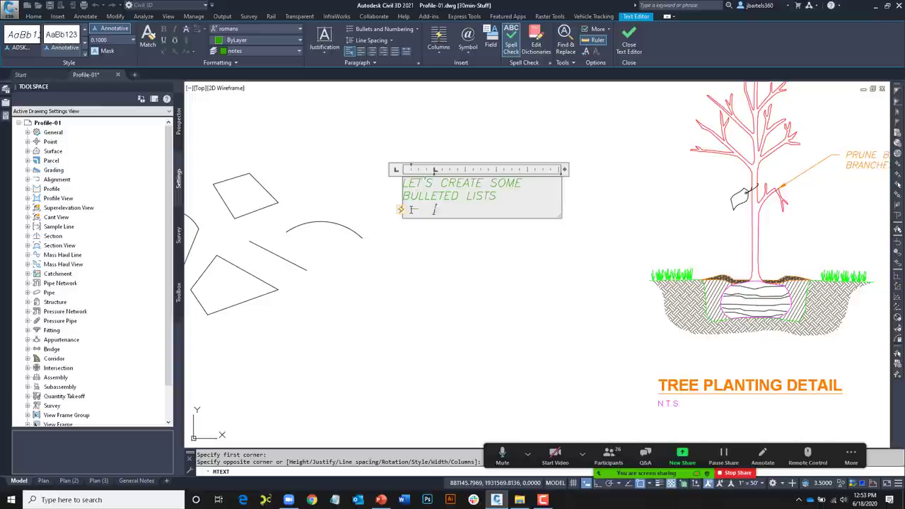
pyautogui.write('POINT1')
pyautogui.press('Return')
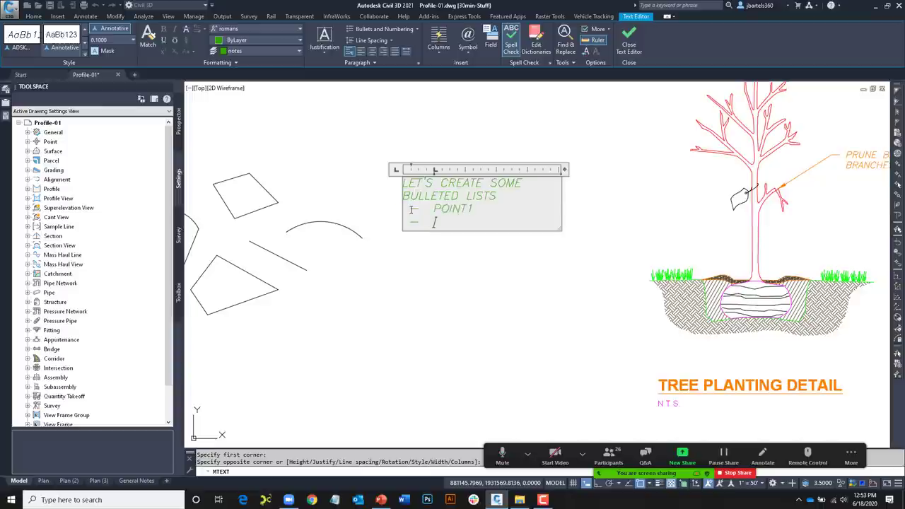
pyautogui.write('POINT2')
pyautogui.press('Return')
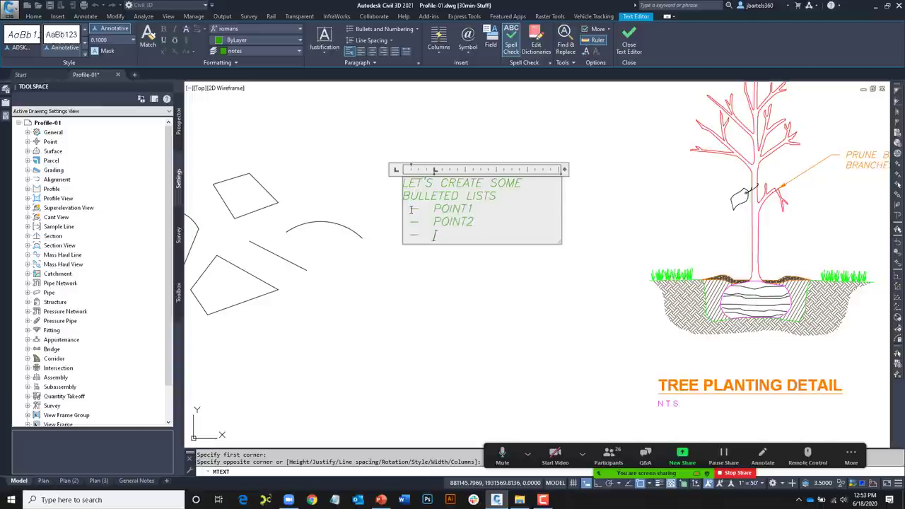
pyautogui.write('POINT3')
pyautogui.press('Return')
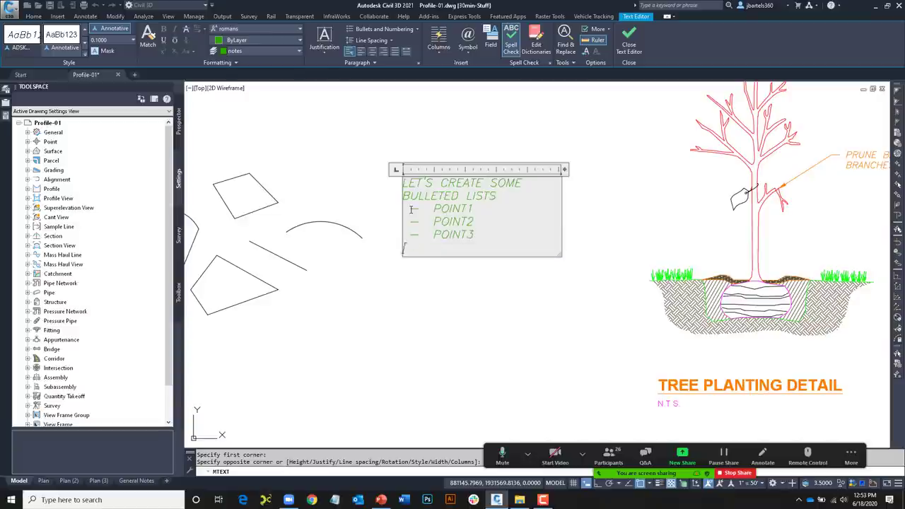
# - Add the line "LET'S USE A + SIGN" followed by a plus-bulleted list of POINT 1, POINT 2 and POINT 3
pyautogui.write("LET'S USE ")
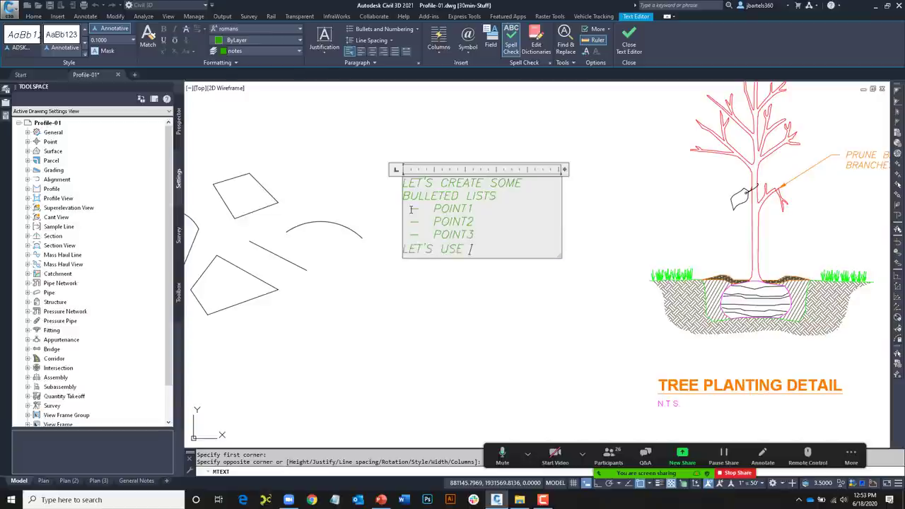
pyautogui.write('A + SIGN')
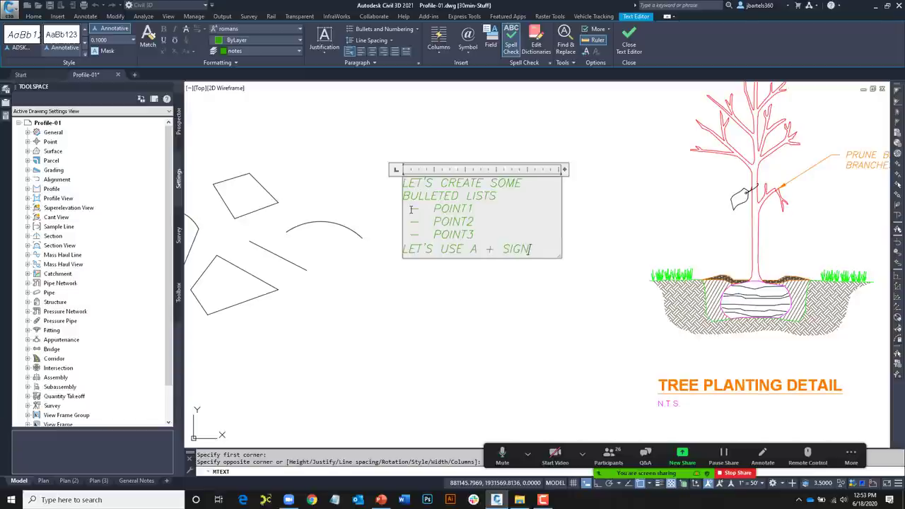
pyautogui.press('Return')
pyautogui.write('+')
pyautogui.press('Tab')
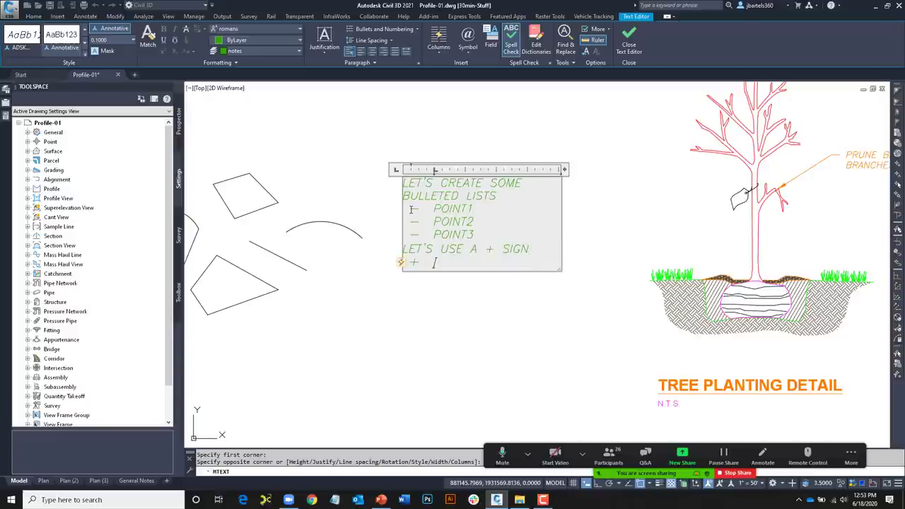
pyautogui.write('POINT 1')
pyautogui.press('Return')
pyautogui.write('P')
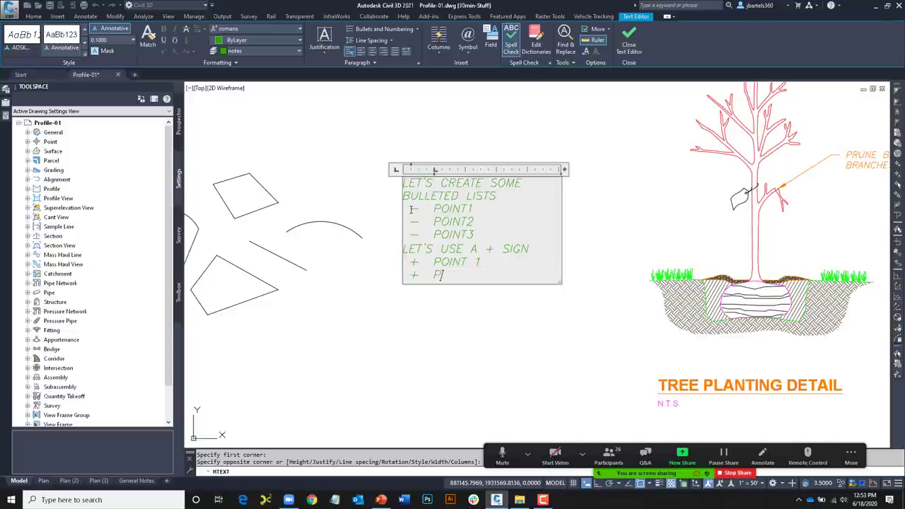
pyautogui.write('OINT 2')
pyautogui.press('Return')
pyautogui.write('POINT')
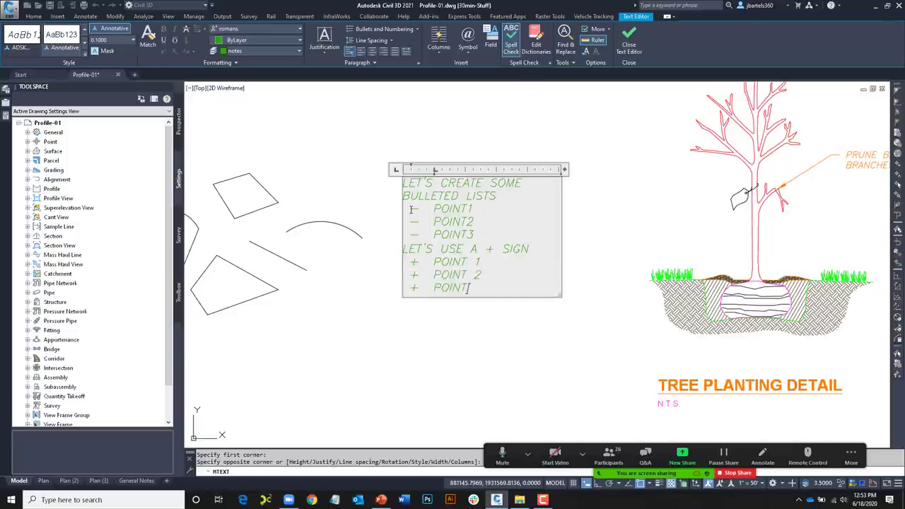
pyautogui.write(' 3')
pyautogui.press('Return')
pyautogui.press('BackSpace')
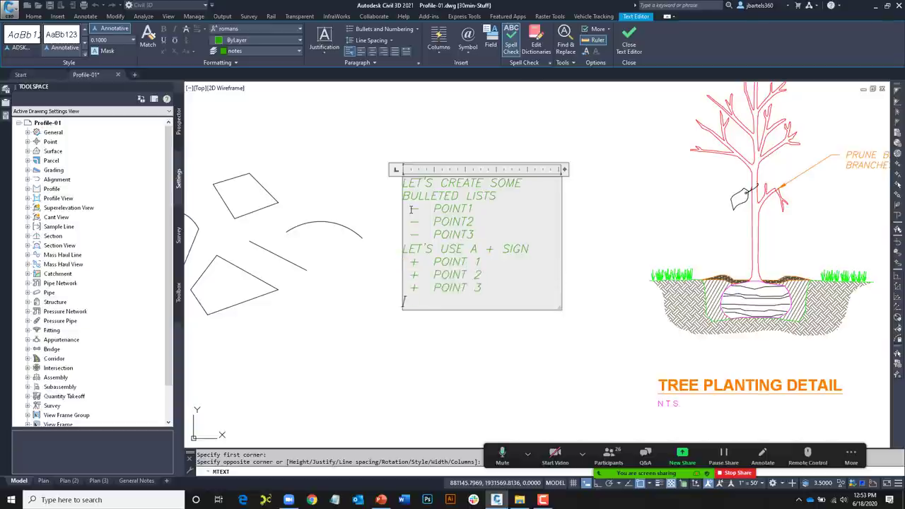
# - Add the line "CAN i USE AN ASTERISK" with three asterisk-bulleted YES items, and finish the multiline text
pyautogui.write('CANI i U')
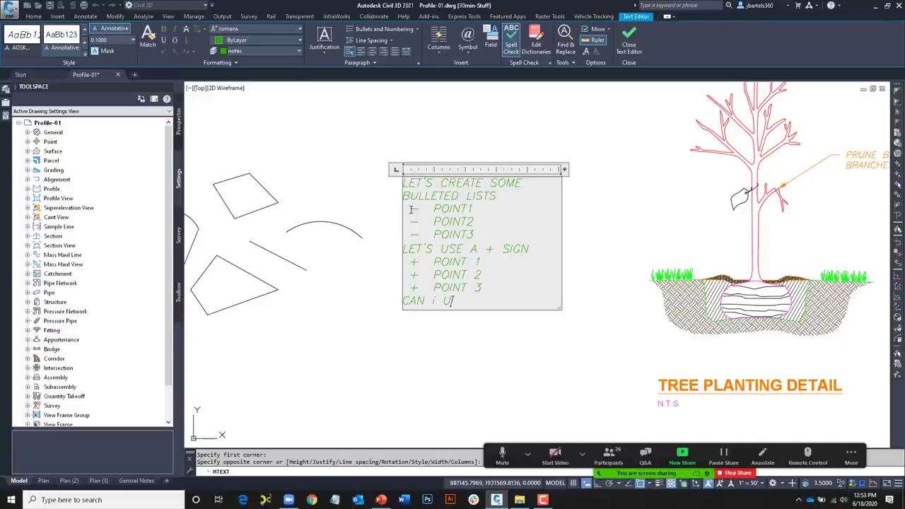
pyautogui.write('SE AND ASTERS')
pyautogui.press('BackSpace')
pyautogui.write('ISK')
pyautogui.press('Return')
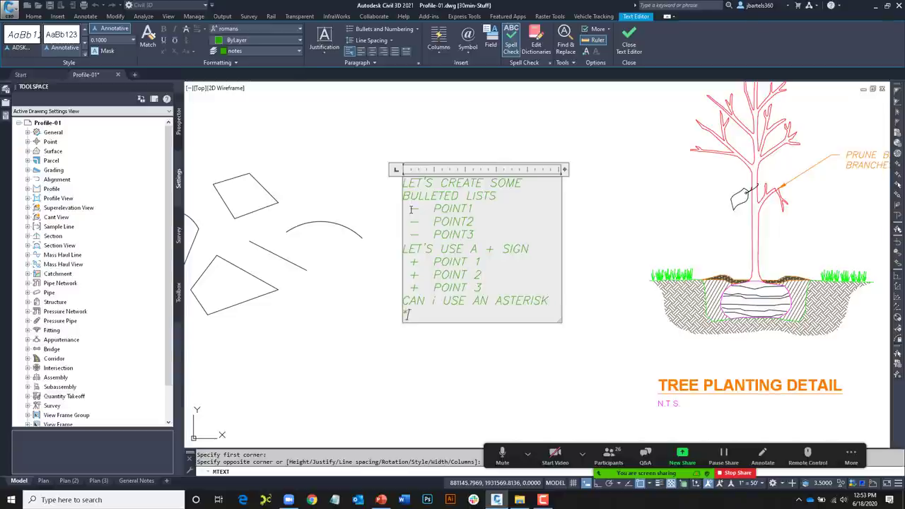
pyautogui.write('*')
pyautogui.press('Tab')
pyautogui.write('YES')
pyautogui.press('Return')
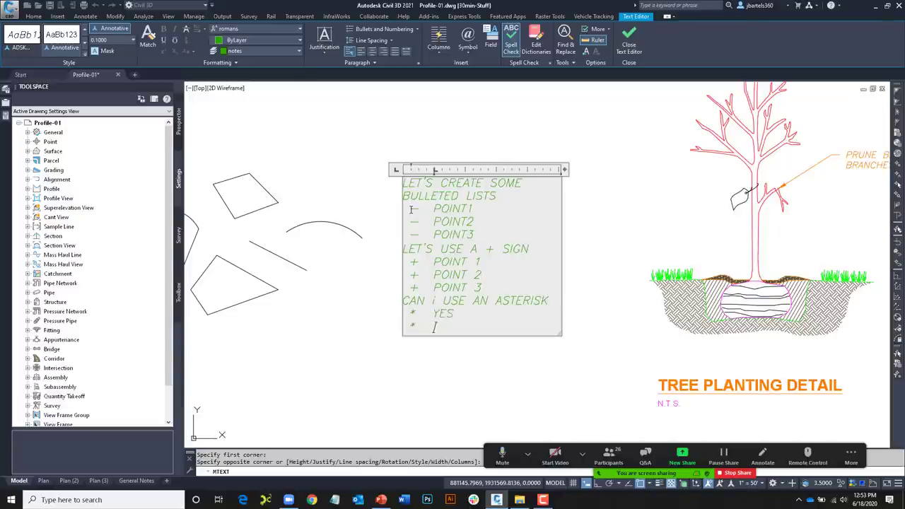
pyautogui.write('YES')
pyautogui.press('Return')
pyautogui.write('YES')
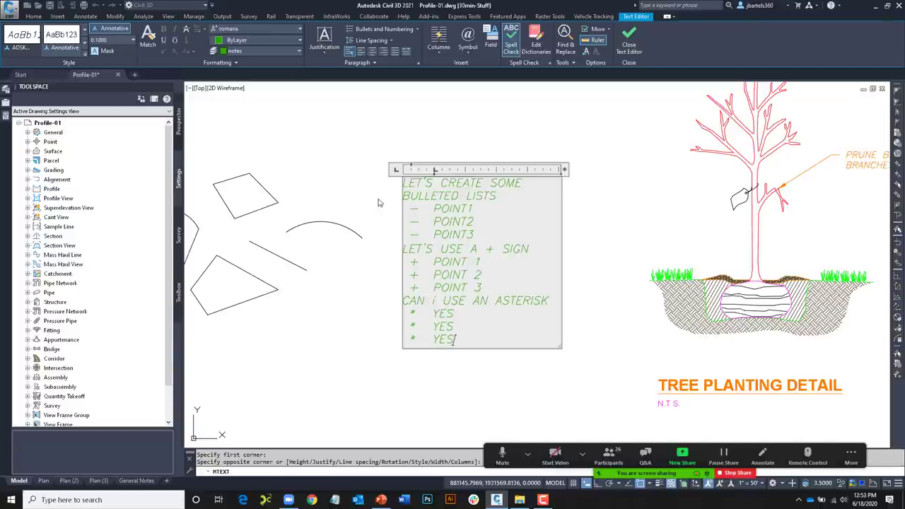
pyautogui.click(427, 363)
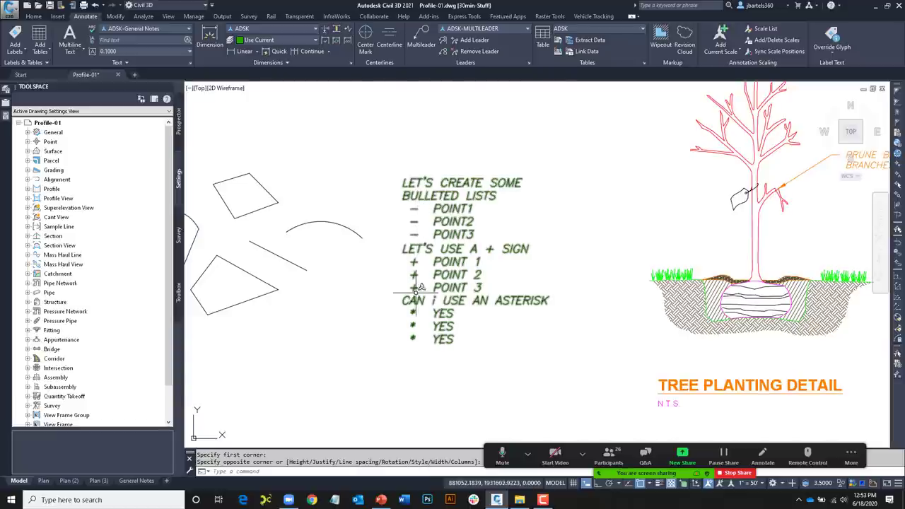
# - Start a content-first multileader and define its text box beside the tree's upper branches, above the "PRUNE BROKEN BRANCHES" note
pyautogui.moveTo(486, 340)
pyautogui.mouseDown(button='middle')
pyautogui.moveTo(467, 322)
pyautogui.moveTo(407, 322)
pyautogui.mouseUp(button='middle')
pyautogui.press('Escape')
pyautogui.press('Escape')
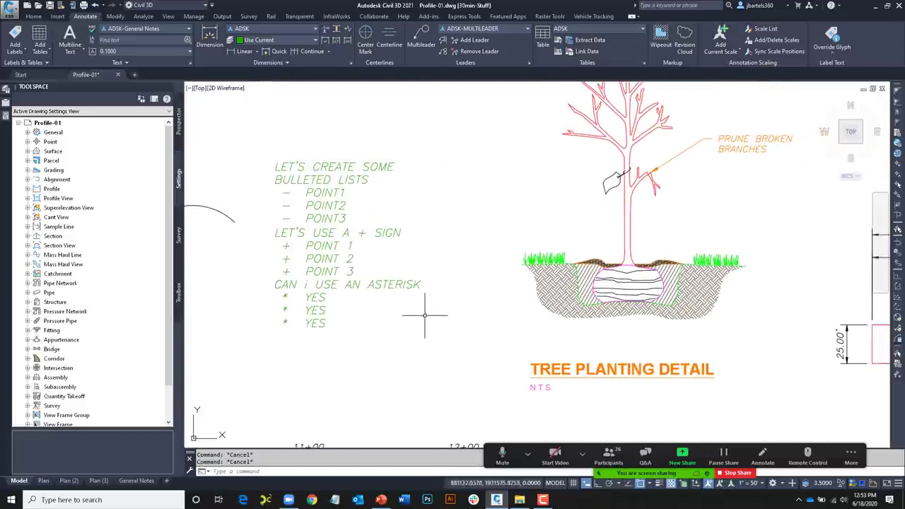
pyautogui.moveTo(458, 264)
pyautogui.mouseDown(button='middle')
pyautogui.moveTo(459, 254)
pyautogui.moveTo(358, 281)
pyautogui.moveTo(298, 284)
pyautogui.mouseUp(button='middle')
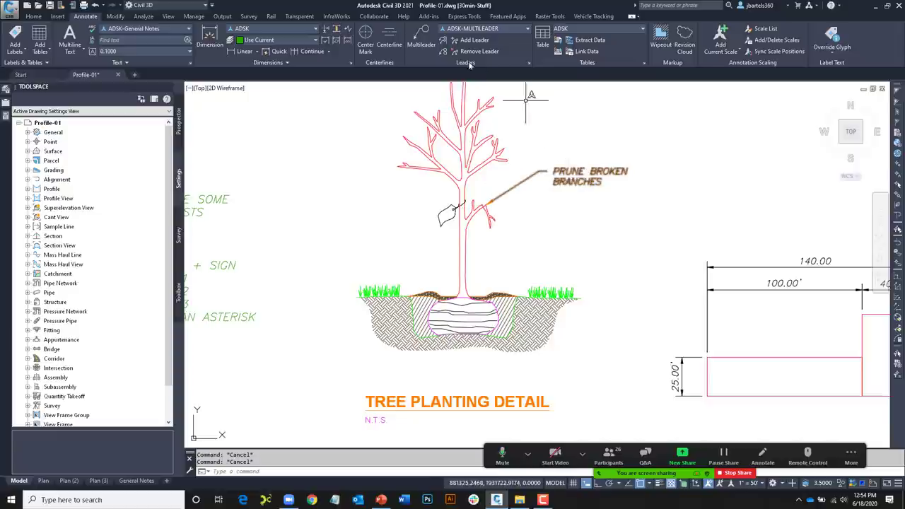
pyautogui.click(422, 37)
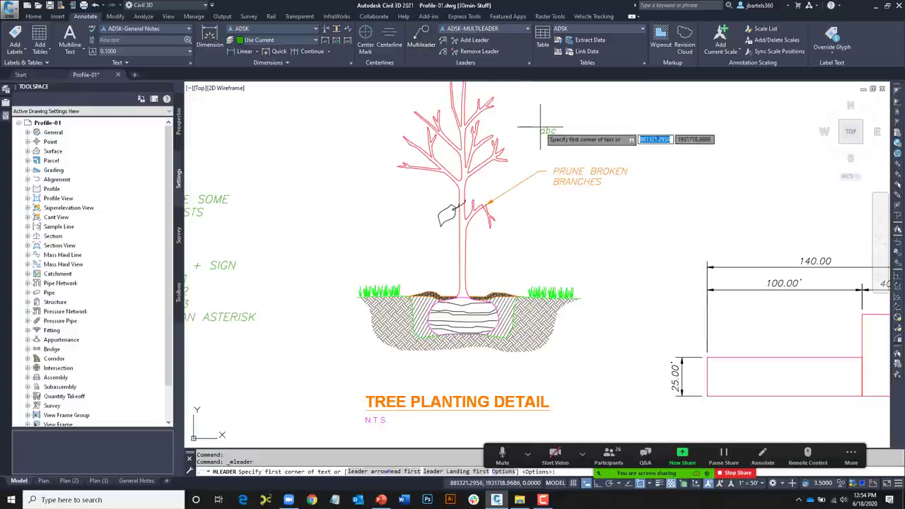
pyautogui.moveTo(537, 126); pyautogui.dragTo(540, 135, button='middle')
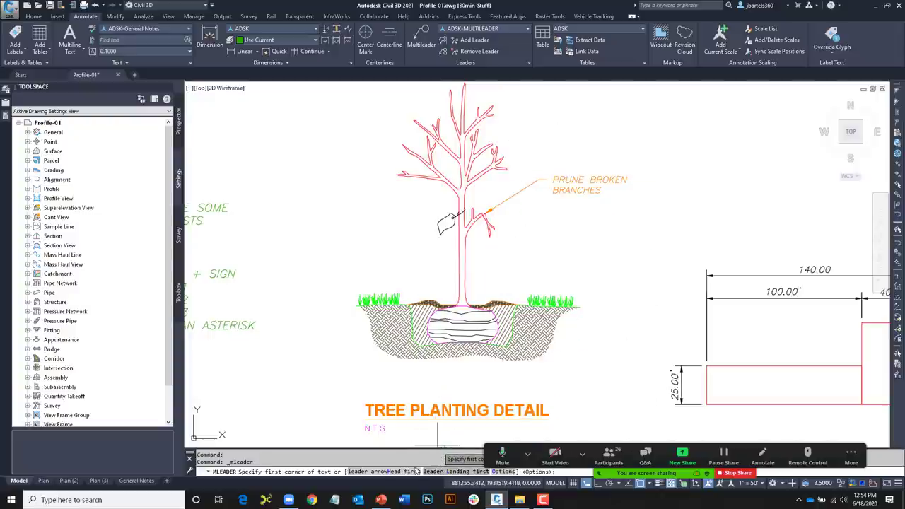
pyautogui.click(385, 472)
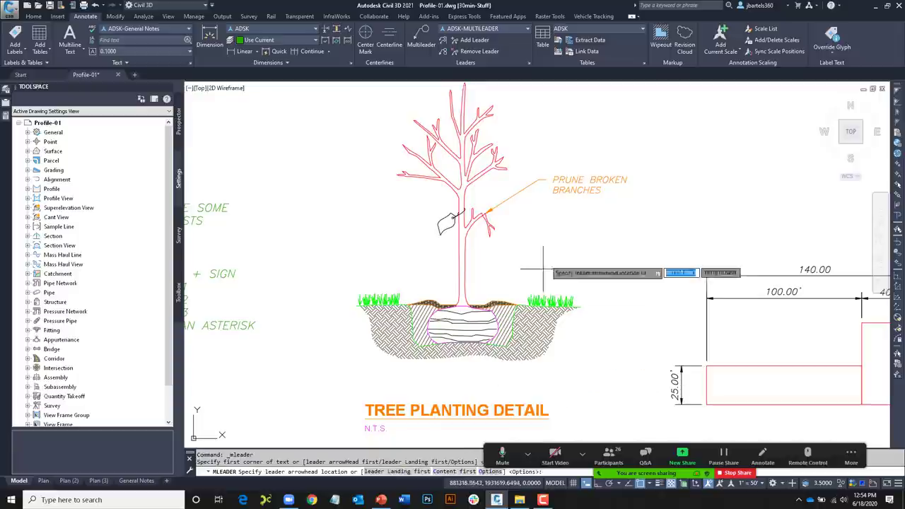
pyautogui.click(450, 471)
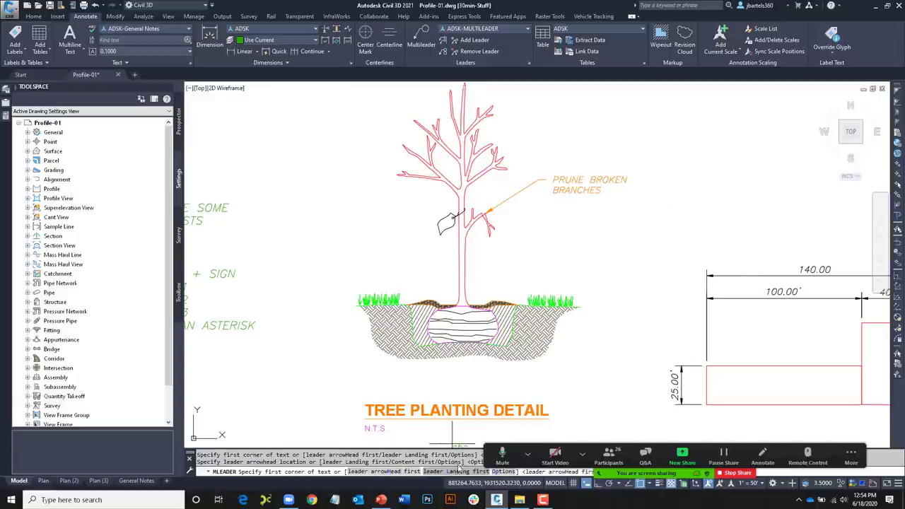
pyautogui.click(549, 106)
pyautogui.click(645, 143)
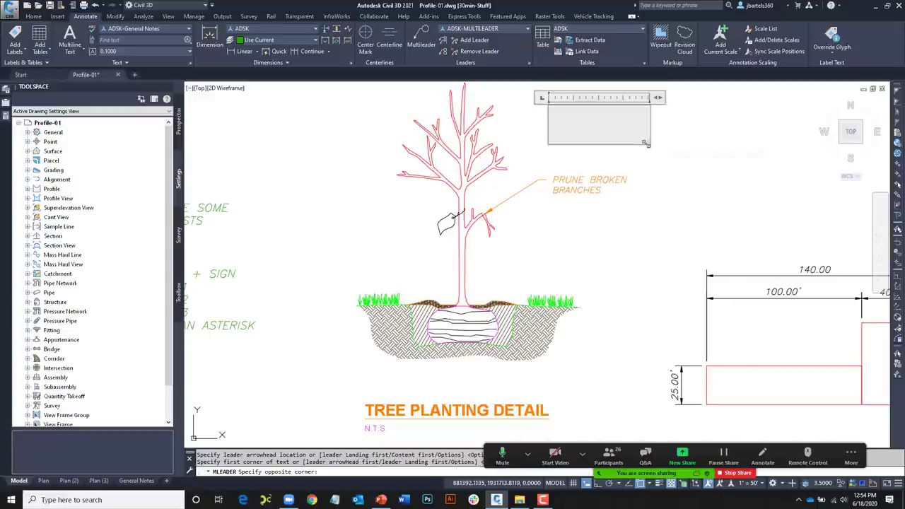
# - Enter "THIS IS MY NOTE AND I'VE ENSURED IT FITS HERE" as the multileader text and place its arrowhead at the tree's upper right branch
pyautogui.write('THIS IS MY NOTE')
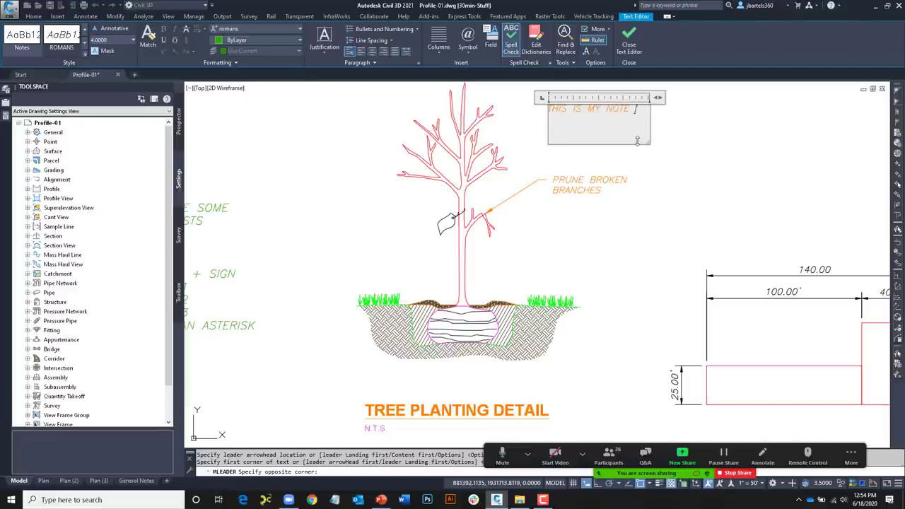
pyautogui.write(" AND I'VE ENSURE")
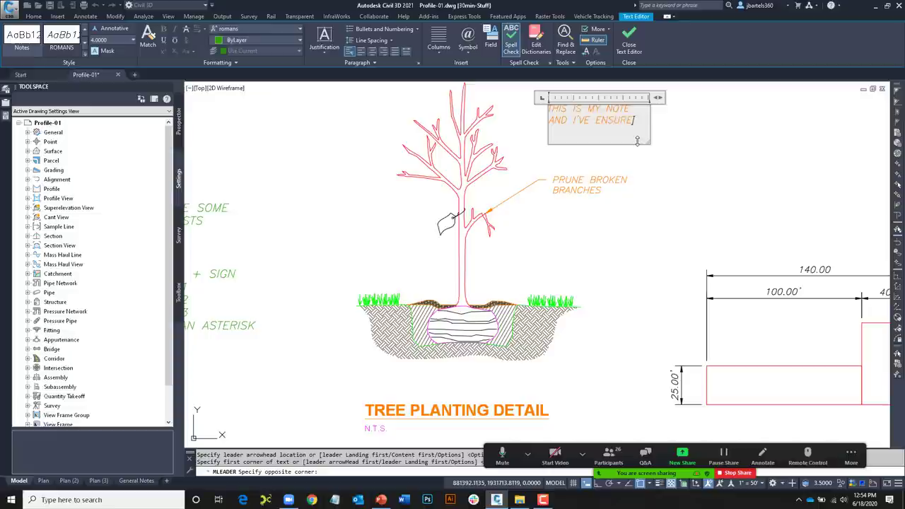
pyautogui.write('D IT FITS HERE')
pyautogui.click(665, 144)
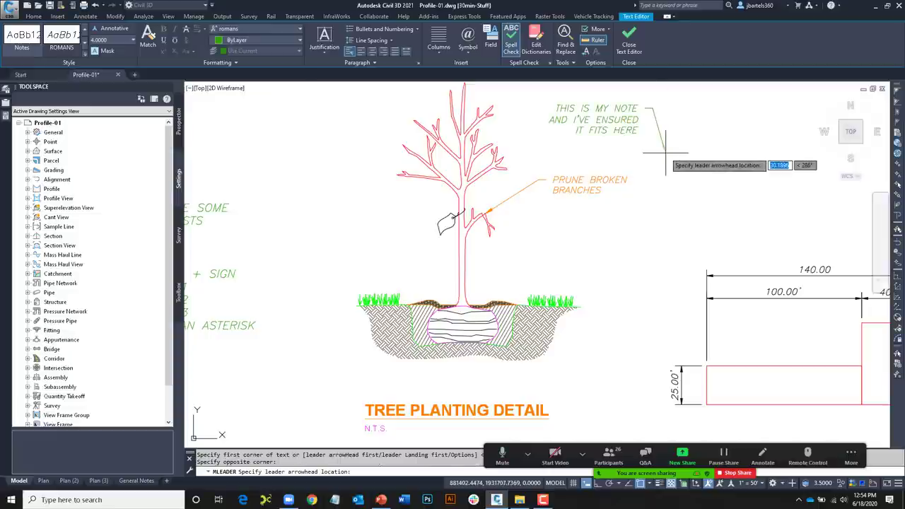
pyautogui.click(495, 142)
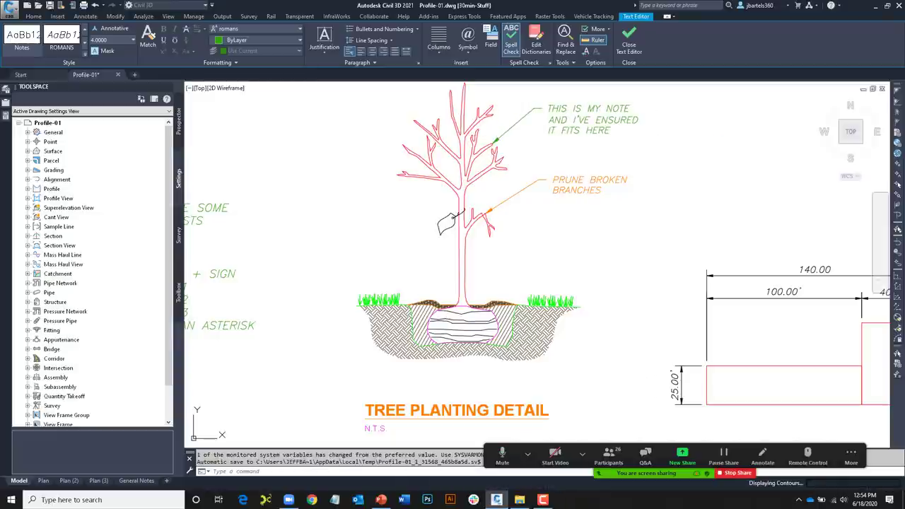
# - Restore the true measured values on all overridden dimensions in the drawing with DIMREASSOC
pyautogui.press('Escape')
pyautogui.scroll(-2, 595, 234)
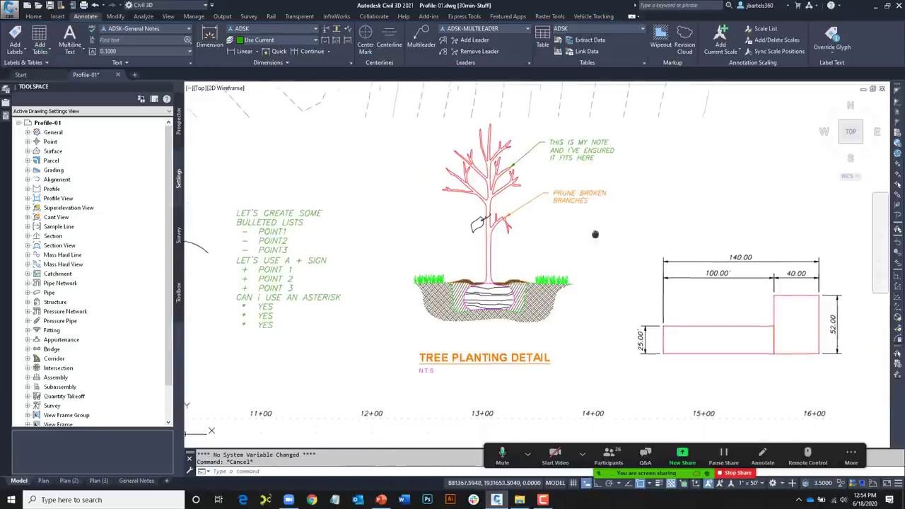
pyautogui.moveTo(594, 234); pyautogui.dragTo(396, 214, button='middle')
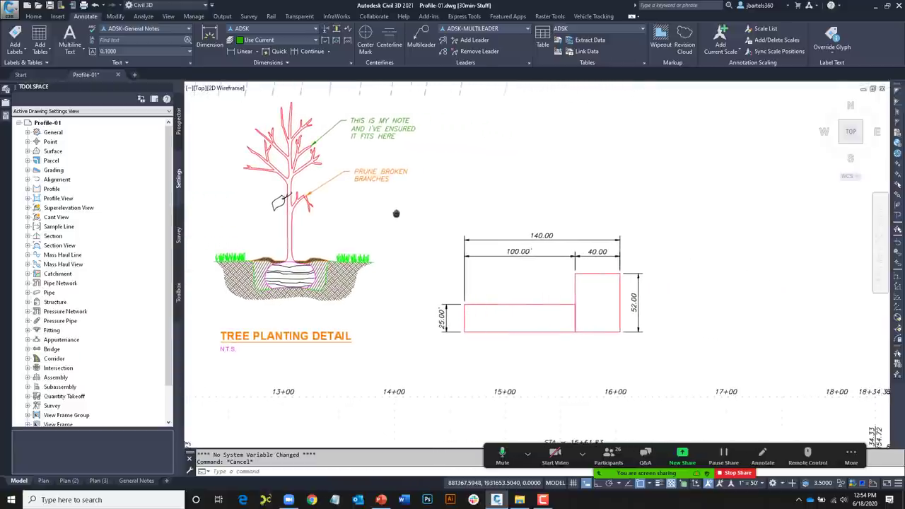
pyautogui.scroll(2, 542, 277)
pyautogui.moveTo(542, 276)
pyautogui.mouseDown(button='middle')
pyautogui.moveTo(542, 262)
pyautogui.moveTo(552, 264)
pyautogui.mouseUp(button='middle')
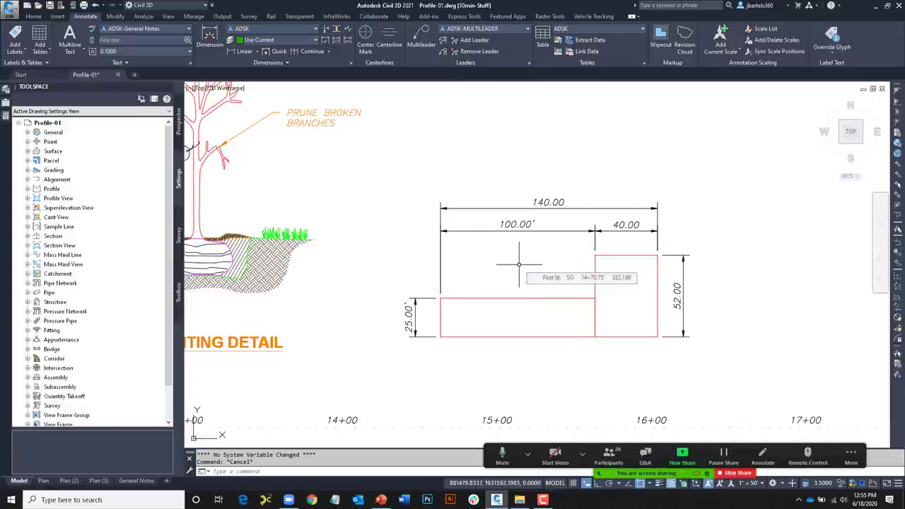
pyautogui.write('DIMREASSOC')
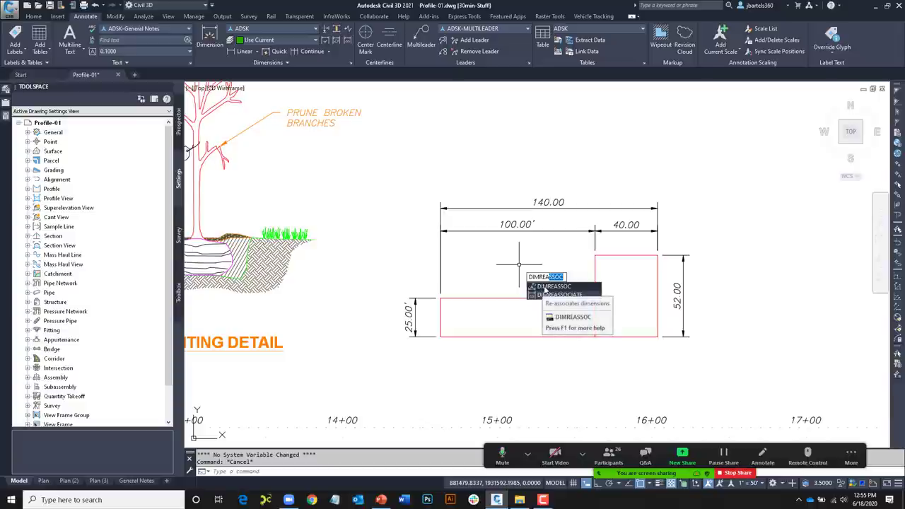
pyautogui.click(552, 287)
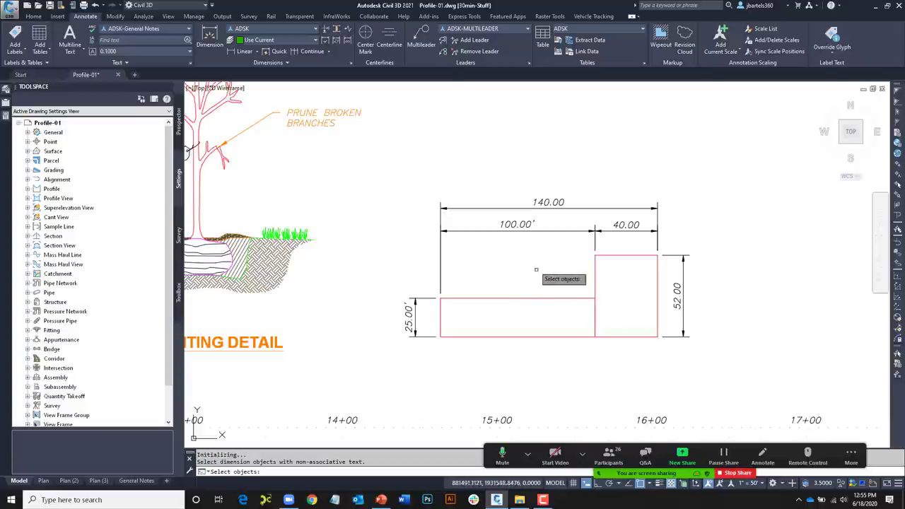
pyautogui.write('AL')
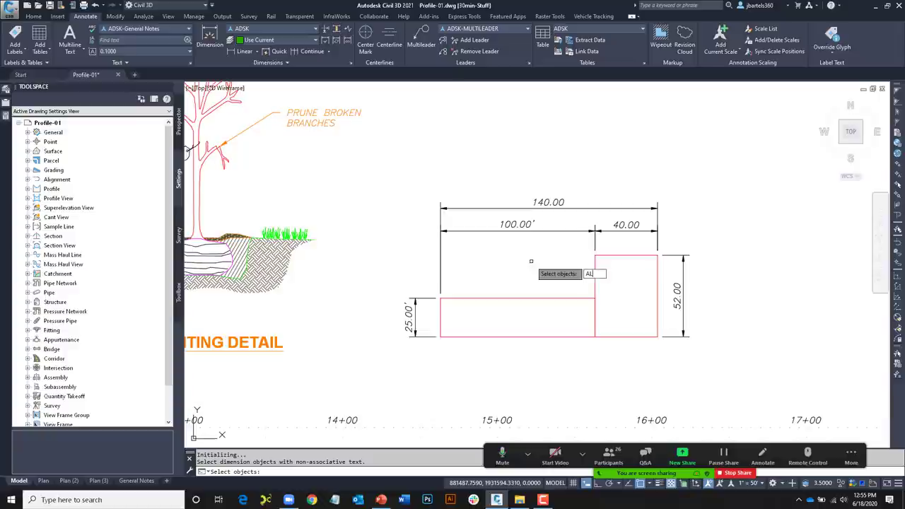
pyautogui.write('L')
pyautogui.press('Return')
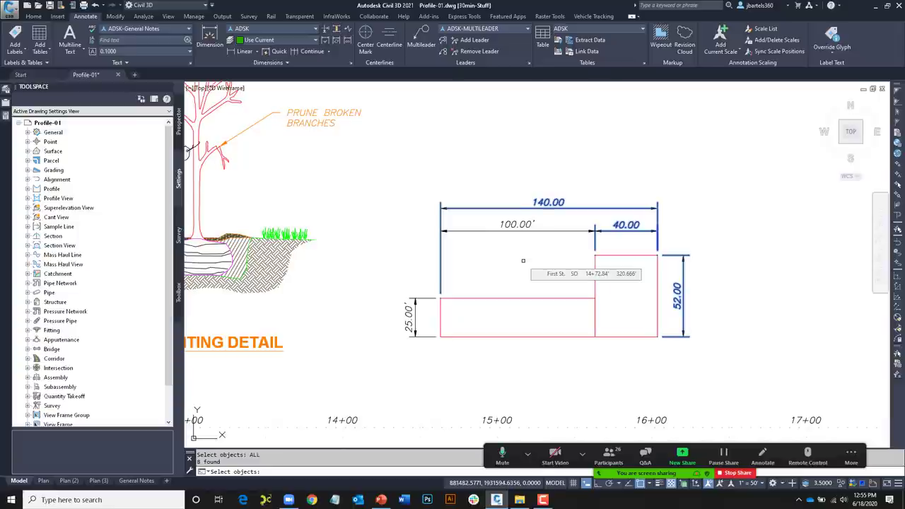
pyautogui.press('Return')
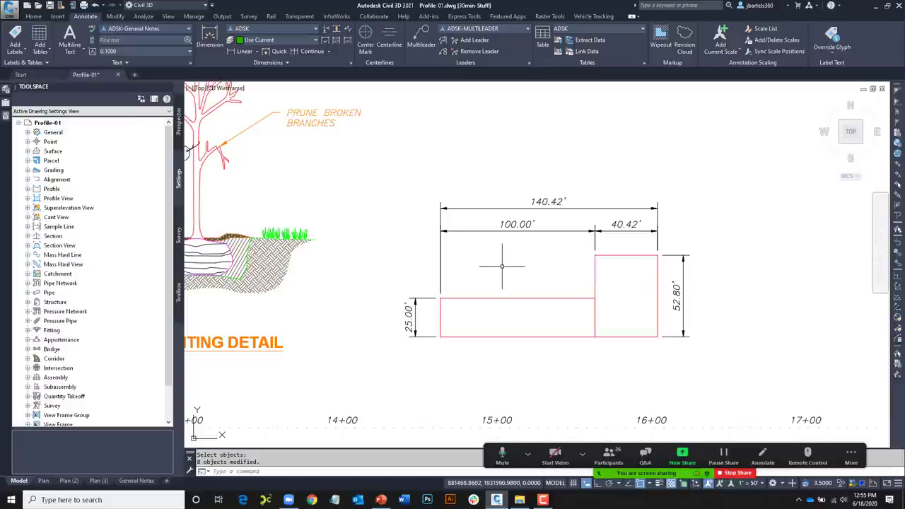
# - Reselect the dimensions just modified by using the previous selection set in a property-based object selection
pyautogui.click(6, 117)
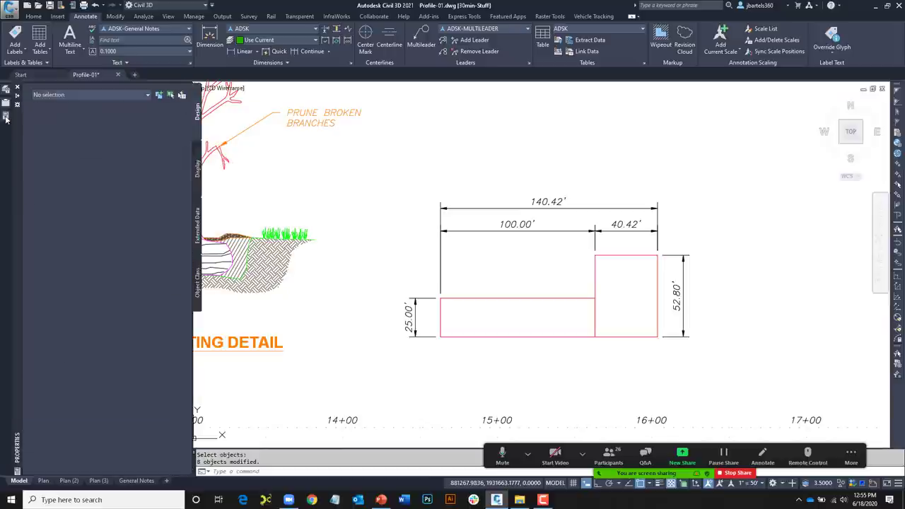
pyautogui.click(170, 97)
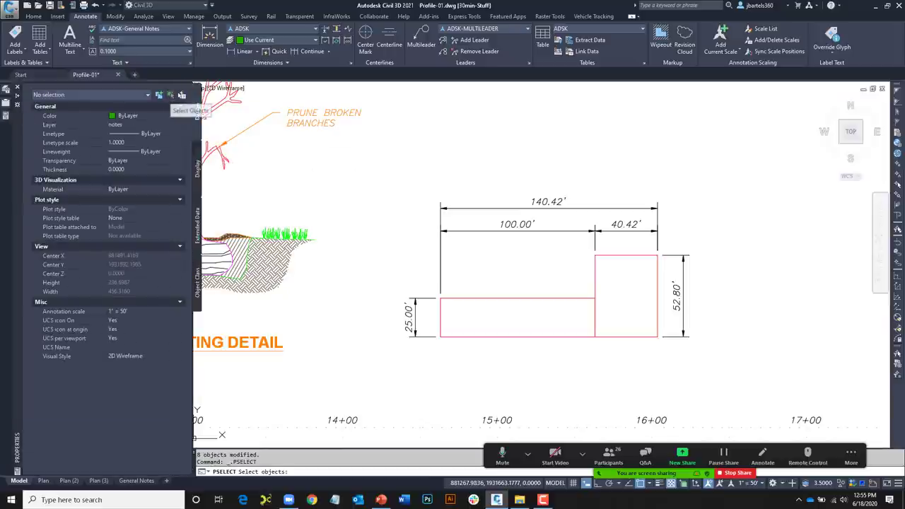
pyautogui.write('P')
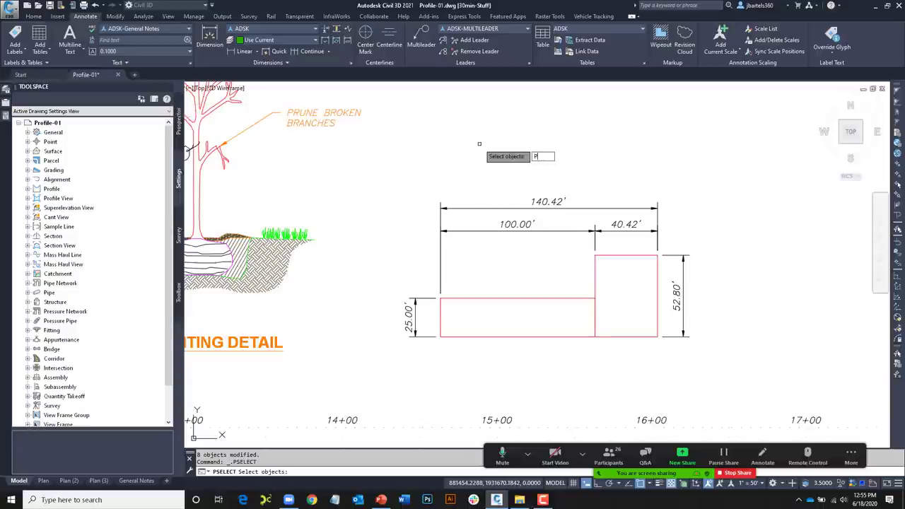
pyautogui.press('Return')
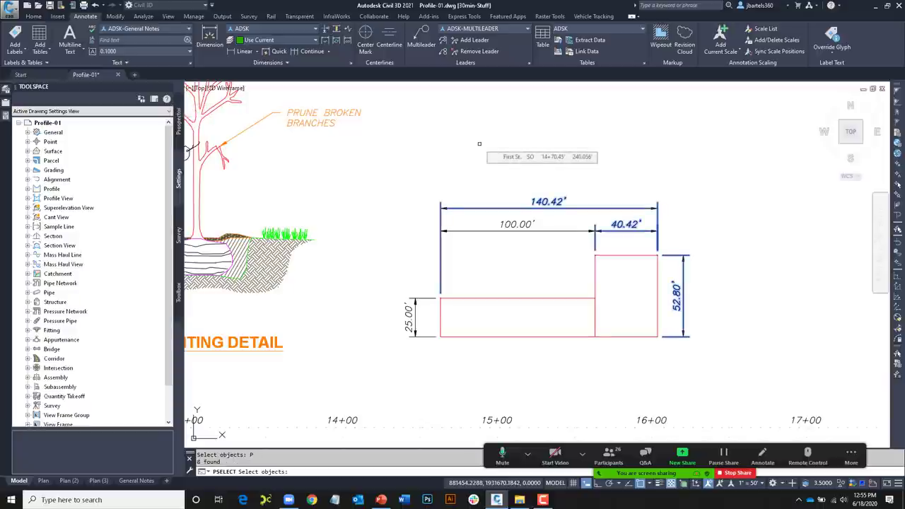
pyautogui.press('Return')
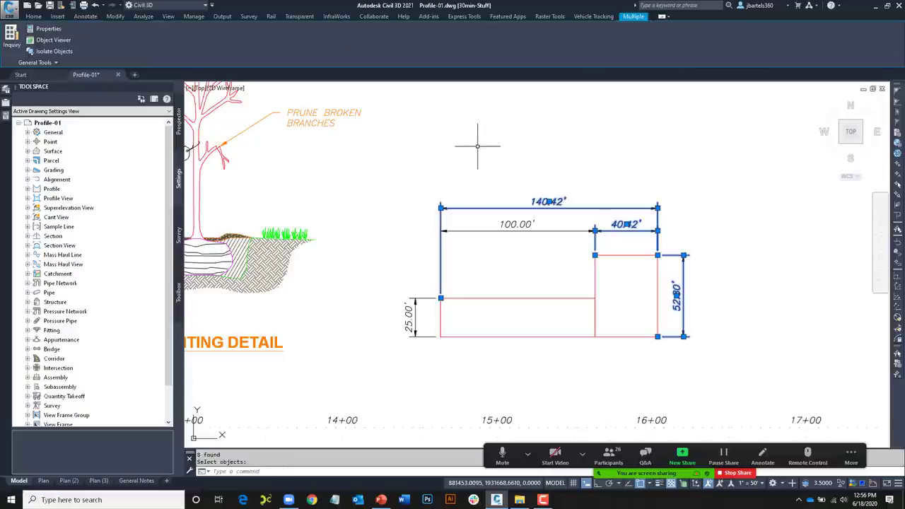
# - Move the selected dimensions to the A-BLDG-SITE layer and clear the selection
pyautogui.moveTo(9, 119)
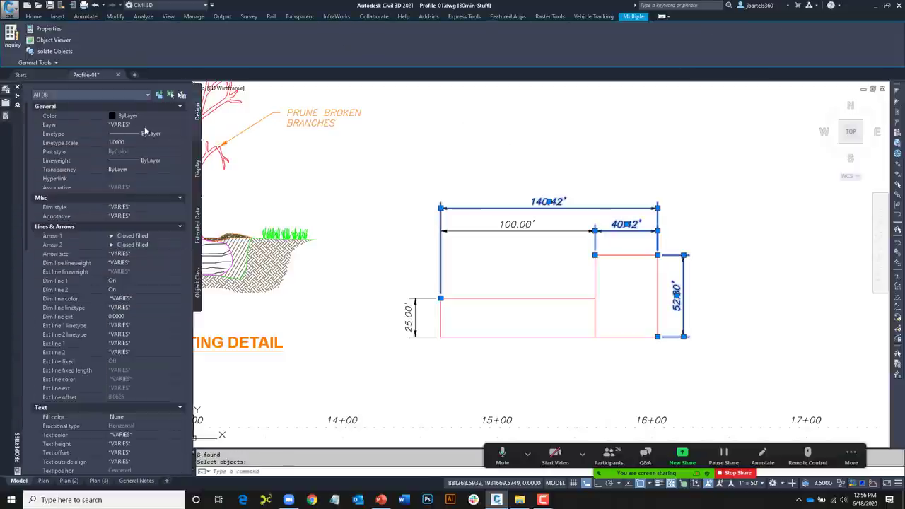
pyautogui.click(181, 124)
pyautogui.scroll(5, 182, 141)
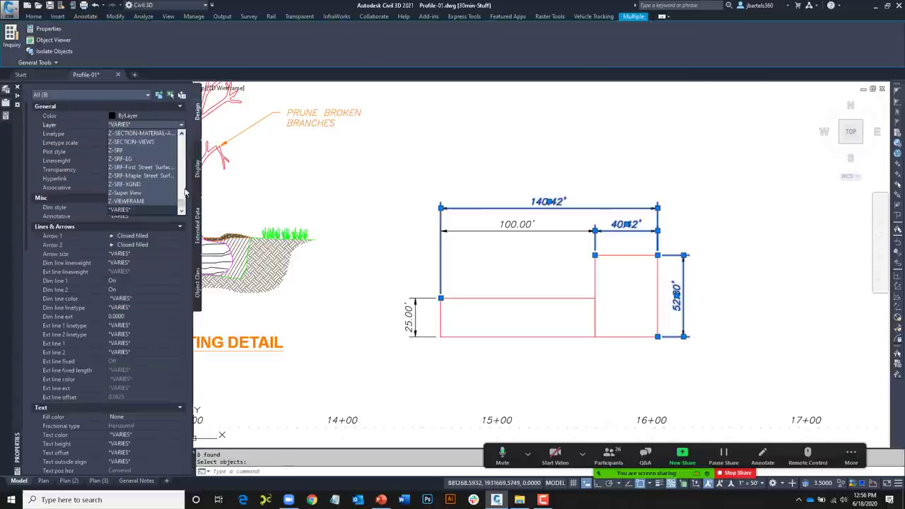
pyautogui.scroll(2, 181, 142)
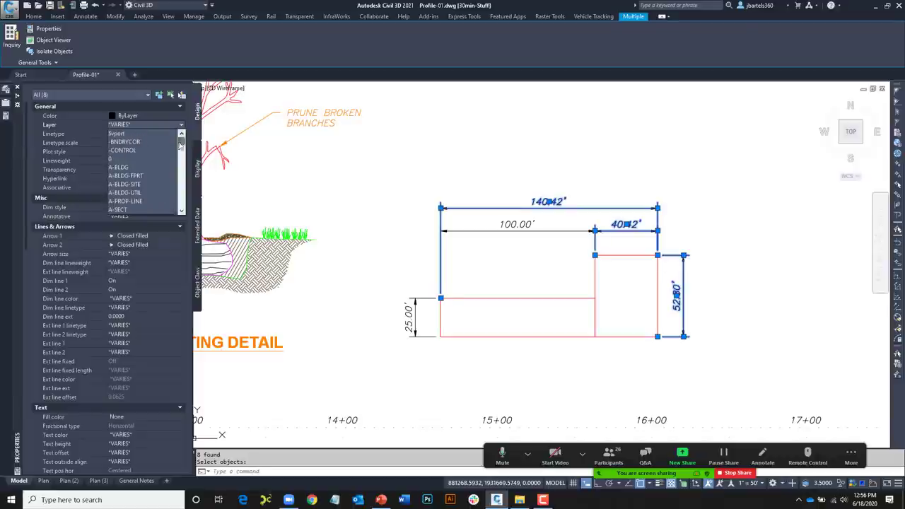
pyautogui.click(147, 182)
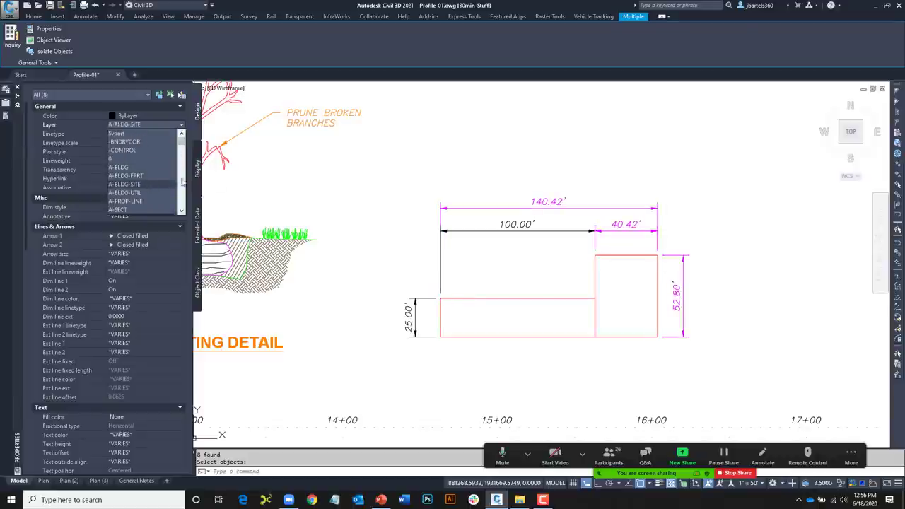
pyautogui.press('Escape')
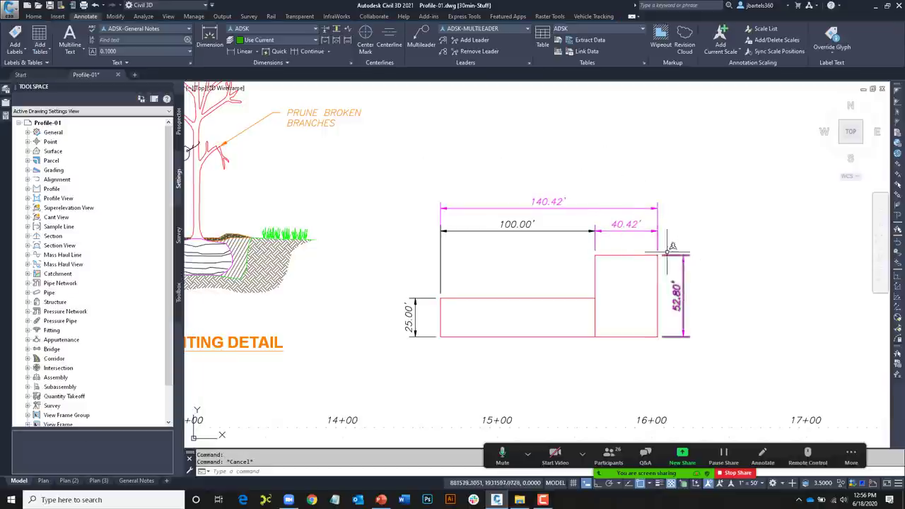
# - Create a new blank drawing and bring up the basic drafting tools
pyautogui.scroll(-1, 577, 193)
pyautogui.moveTo(627, 189); pyautogui.dragTo(520, 177, button='middle')
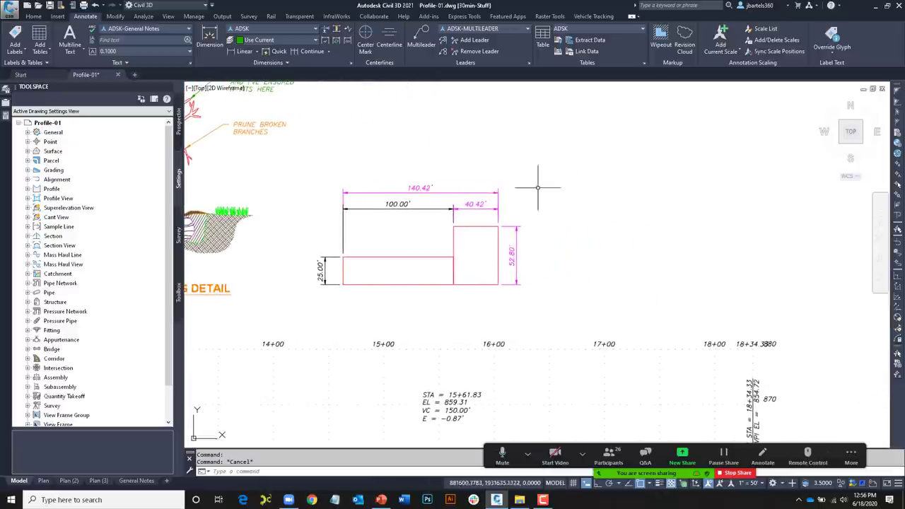
pyautogui.scroll(-2, 565, 204)
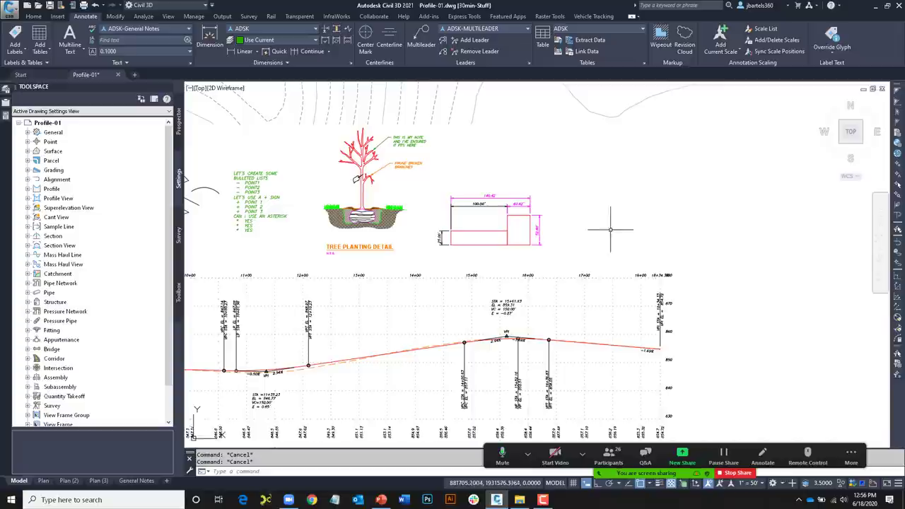
pyautogui.click(28, 6)
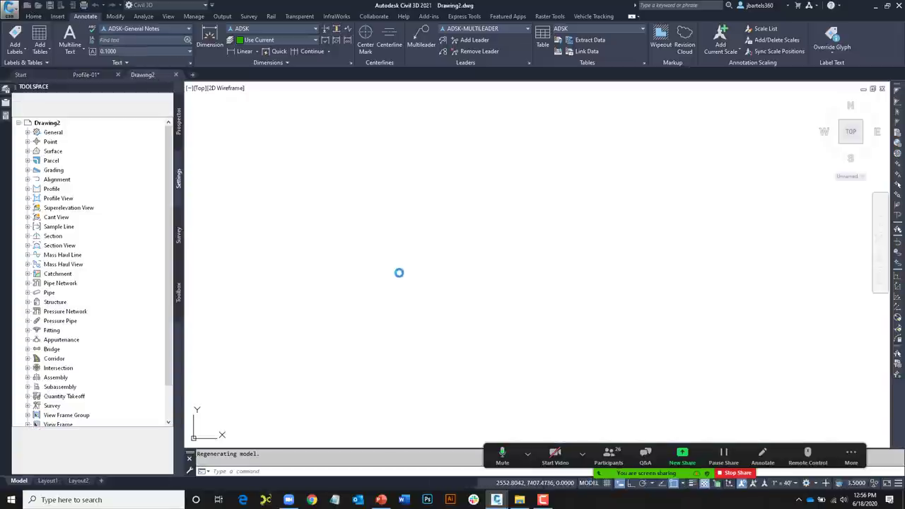
pyautogui.click(34, 15)
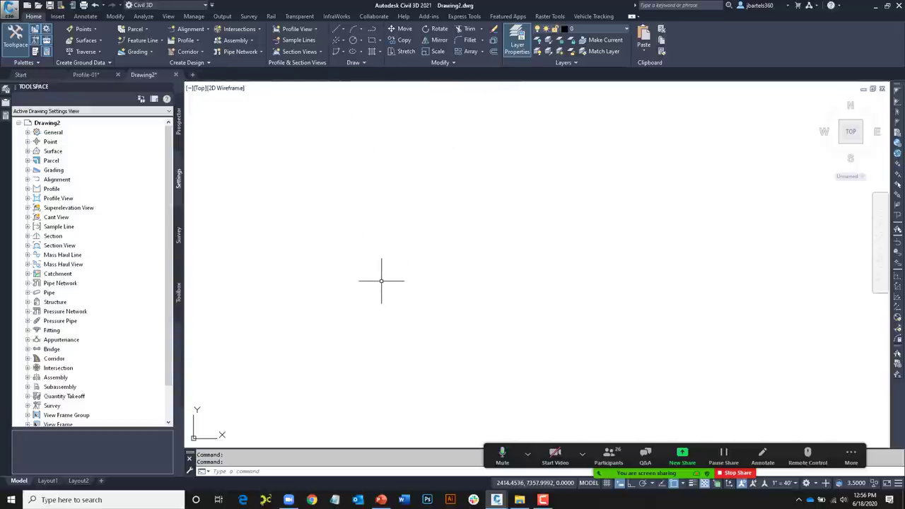
# - Draw a freehand polyline with one straight segment rising to the right, continued by looping arc segments
pyautogui.click(373, 31)
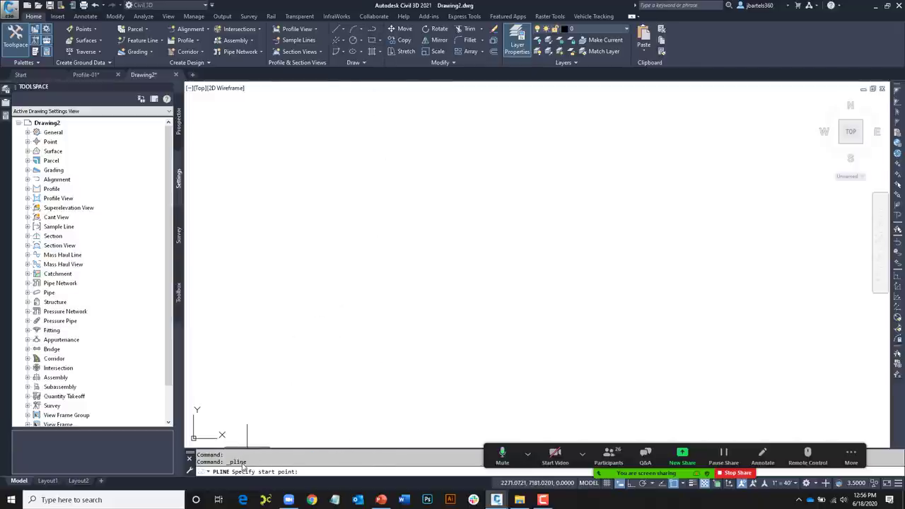
pyautogui.click(285, 280)
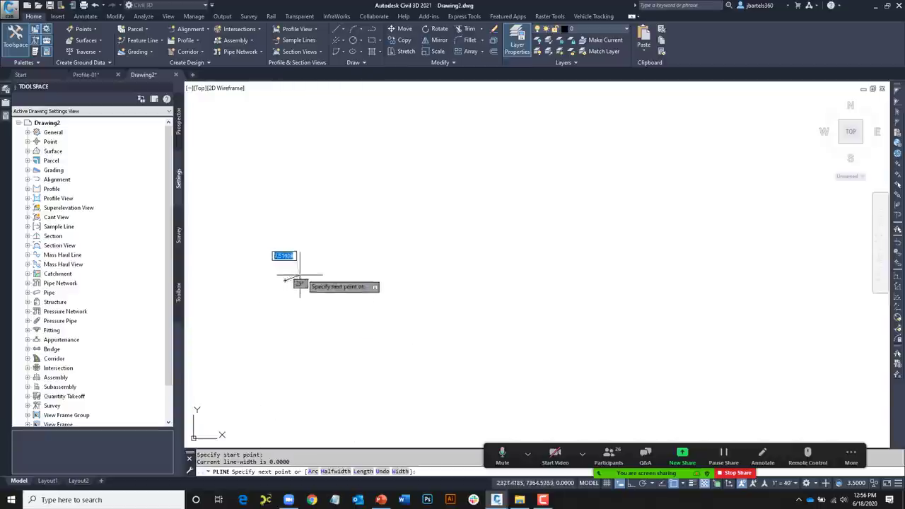
pyautogui.click(347, 230)
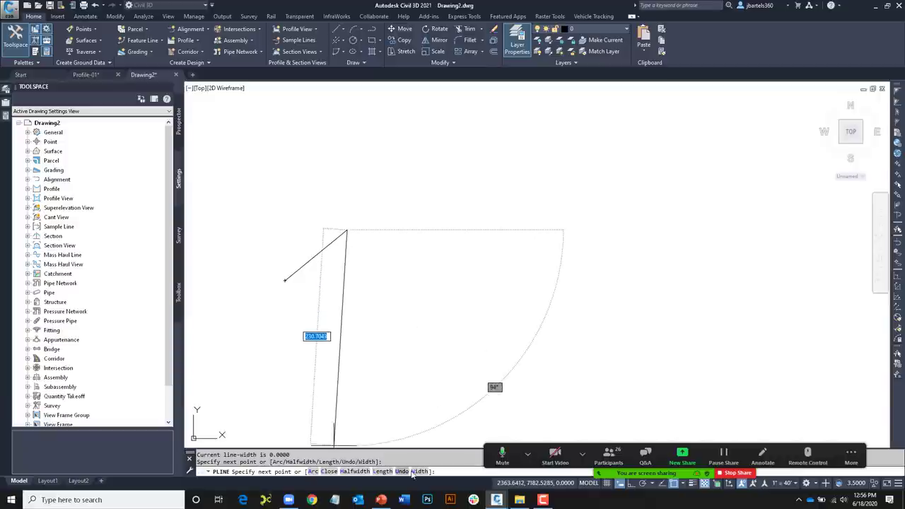
pyautogui.click(313, 471)
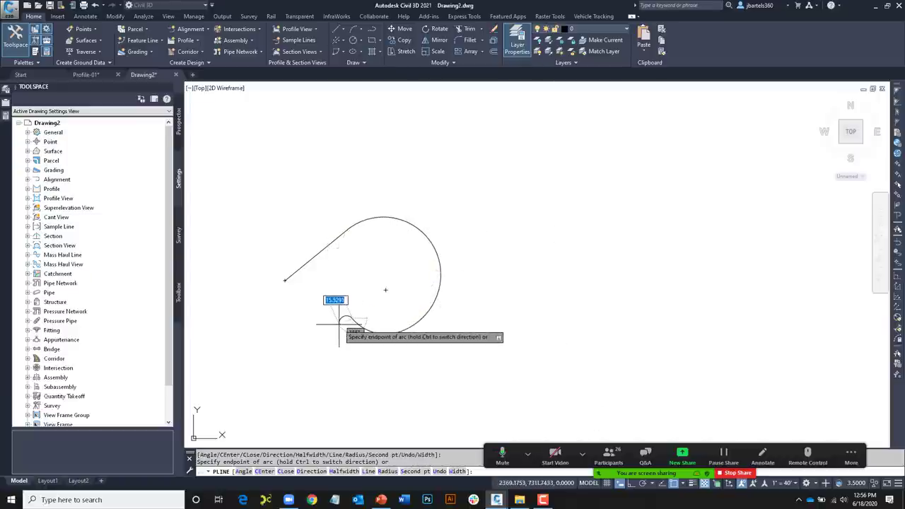
pyautogui.press('Escape')
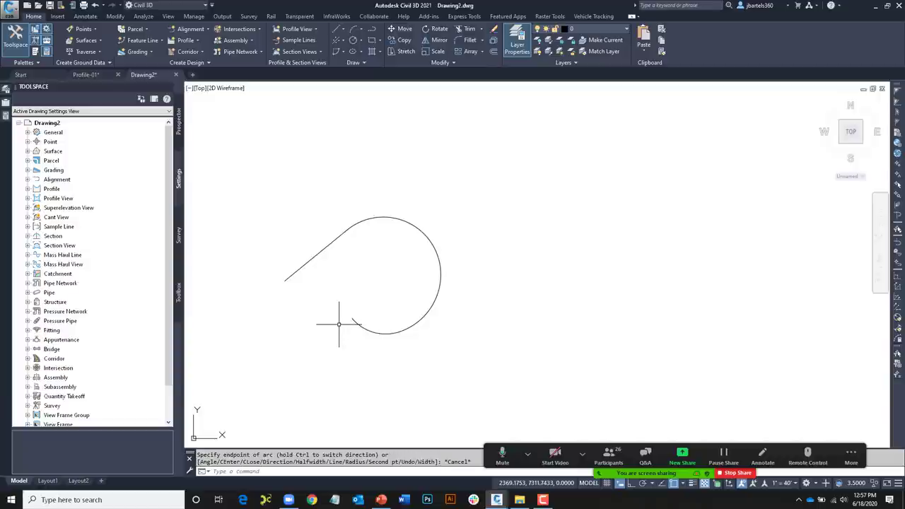
# - Erase the practice polyline from the new drawing
pyautogui.click(435, 197)
pyautogui.click(333, 322)
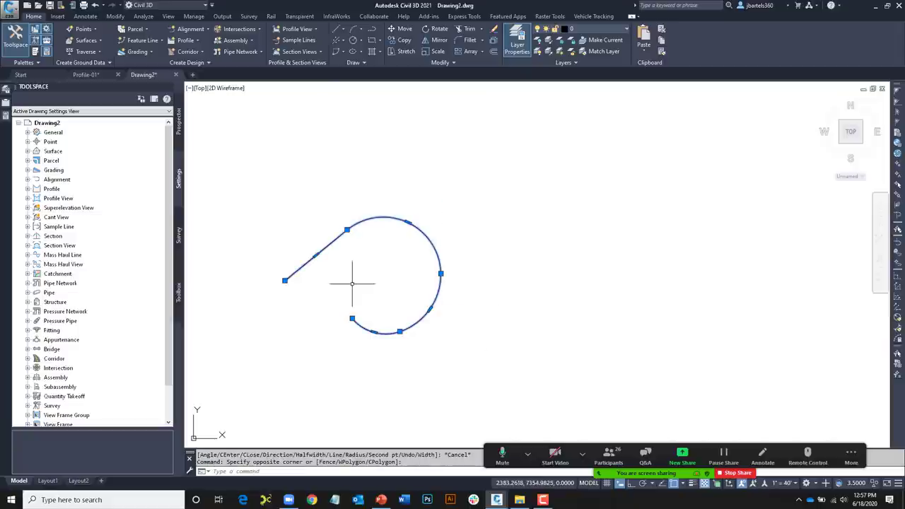
pyautogui.press('Delete')
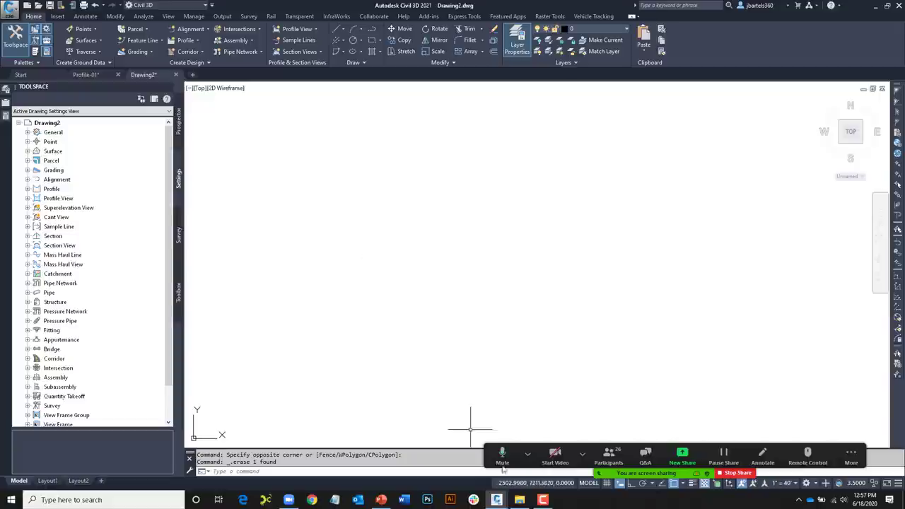
# - Switch to File Explorer and review the commands in rectangle.scr from the script files folder, closing it when done
pyautogui.click(522, 456)
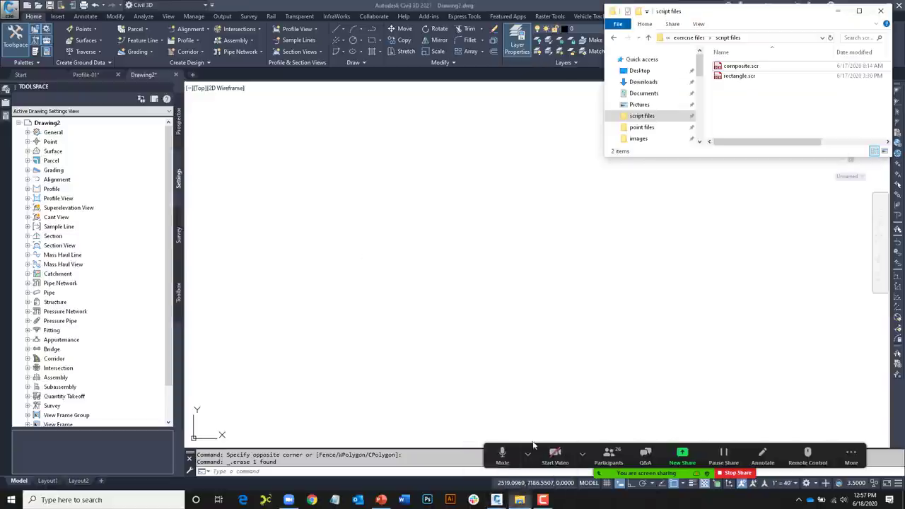
pyautogui.doubleClick(736, 76)
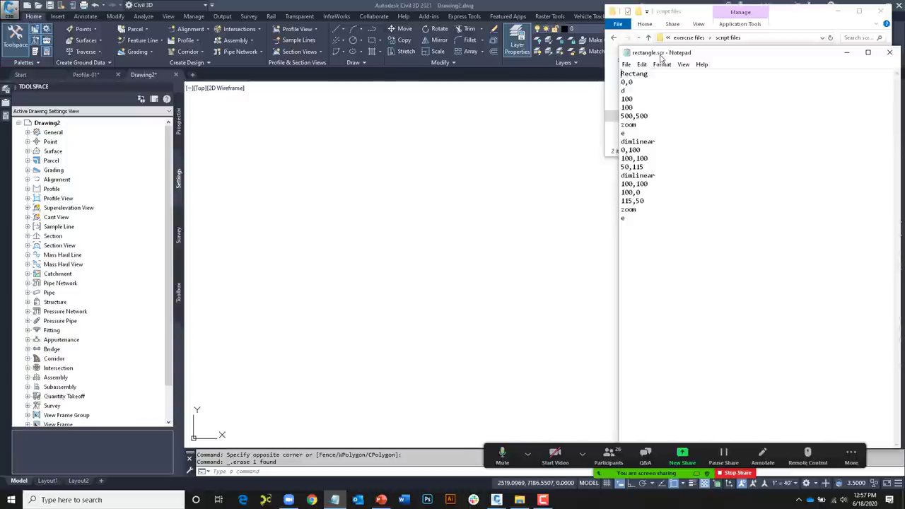
pyautogui.click(889, 52)
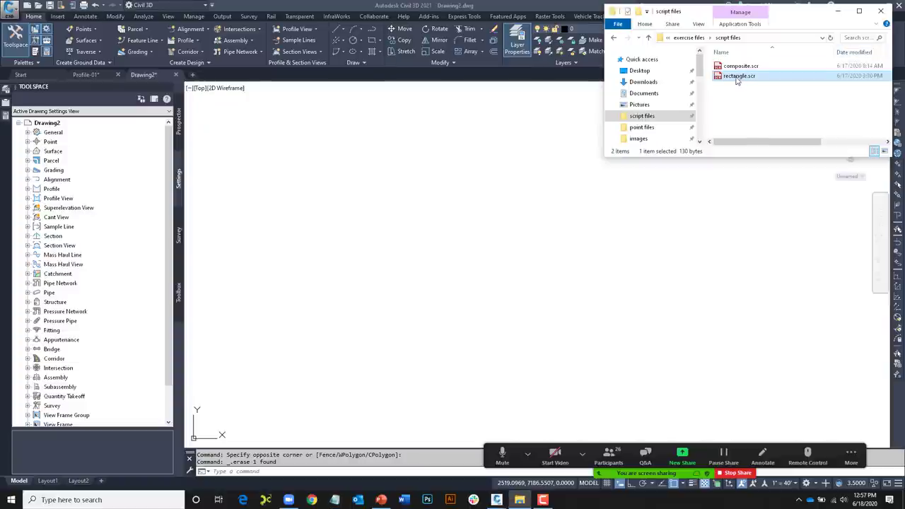
# - Run the rectangle.scr script in the empty drawing to produce a dimensioned 100 by 100 rectangle, and end the zoom command
pyautogui.moveTo(733, 79)
pyautogui.mouseDown()
pyautogui.moveTo(687, 157)
pyautogui.moveTo(481, 259)
pyautogui.mouseUp()
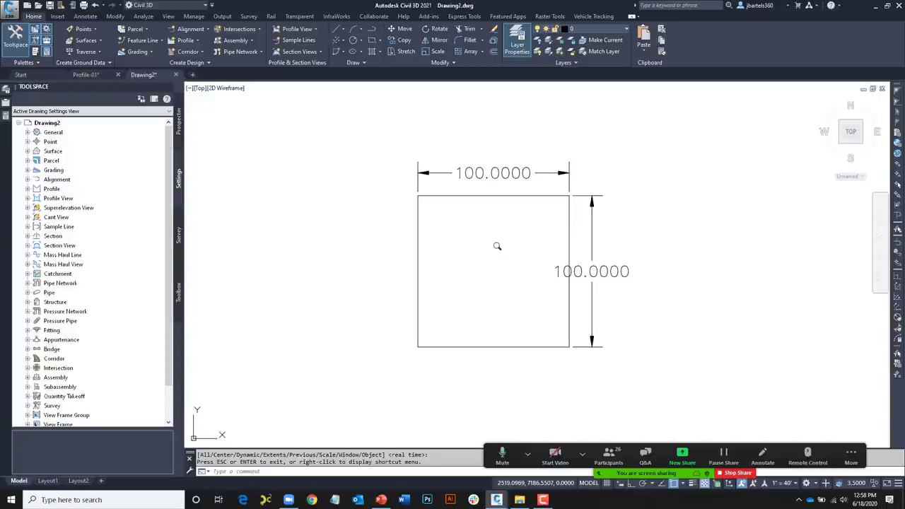
pyautogui.press('Escape')
pyautogui.press('Return')
pyautogui.press('Escape')
# - Erase the scripted rectangle and its two dimensions
pyautogui.click(630, 150)
pyautogui.click(402, 370)
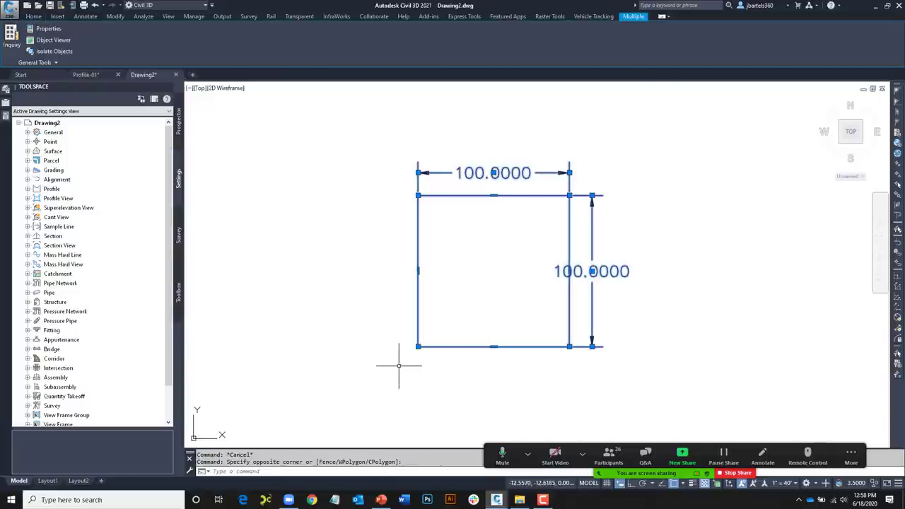
pyautogui.press('Delete')
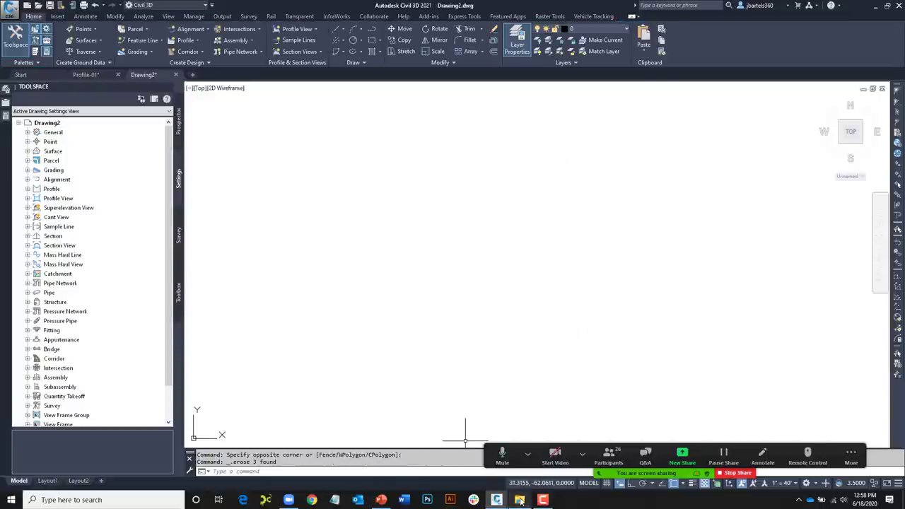
# - Bring up the script files folder in File Explorer and run composite.scr in the empty drawing to generate the portrait artwork
pyautogui.moveTo(523, 490)
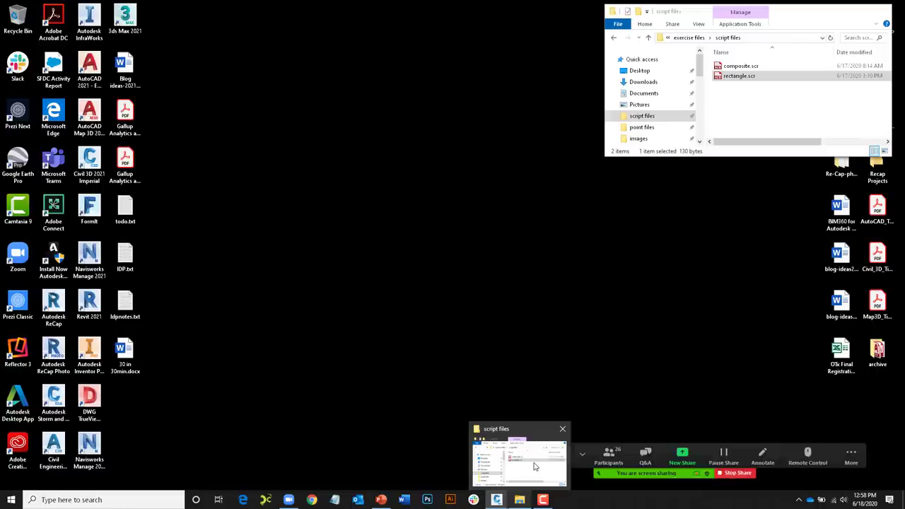
pyautogui.click(536, 466)
pyautogui.moveTo(739, 66)
pyautogui.mouseDown()
pyautogui.moveTo(619, 181)
pyautogui.moveTo(462, 279)
pyautogui.mouseUp()
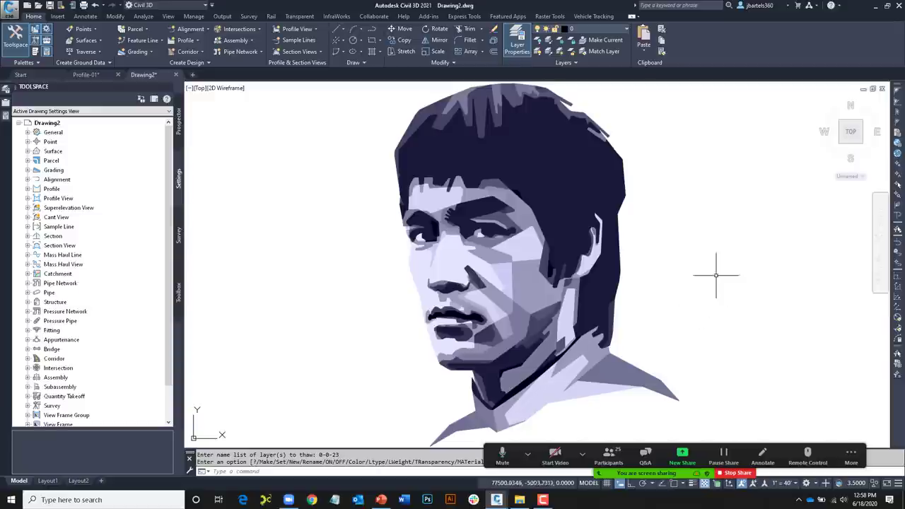
# - Minimize the drawing program, switch to the 30min-workout-tips.pptx presentation in PowerPoint, and start the slide show from the current Agenda slide
pyautogui.click(875, 8)
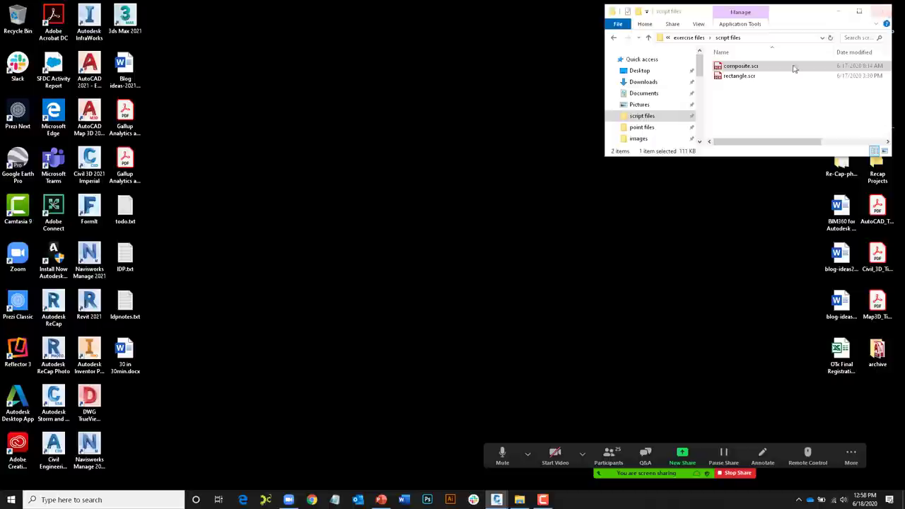
pyautogui.click(381, 500)
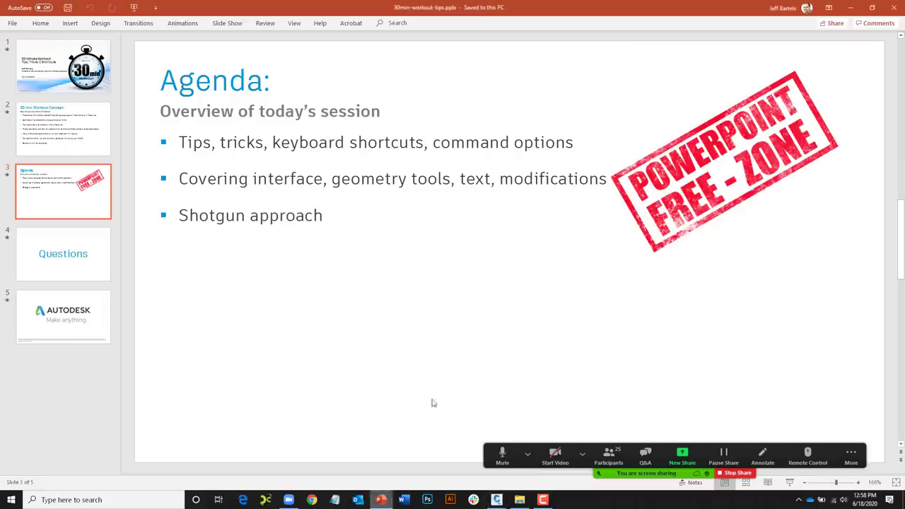
pyautogui.click(218, 26)
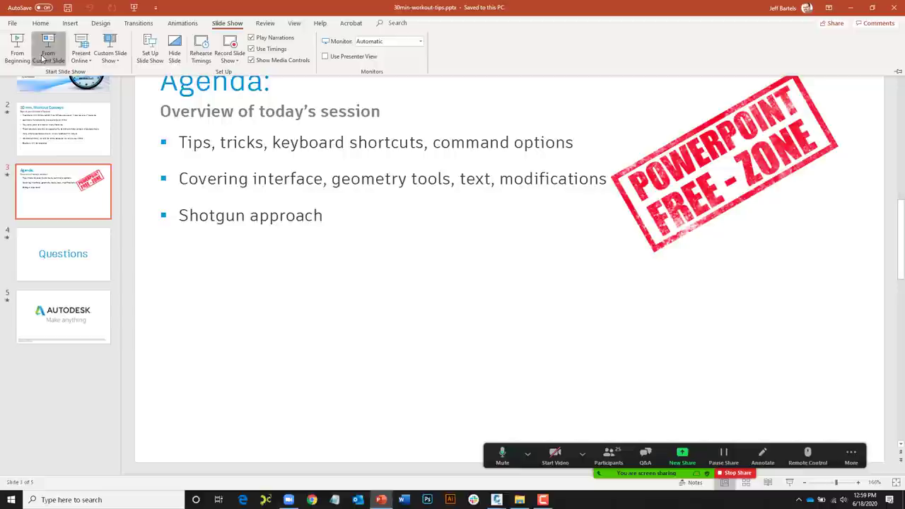
pyautogui.click(46, 51)
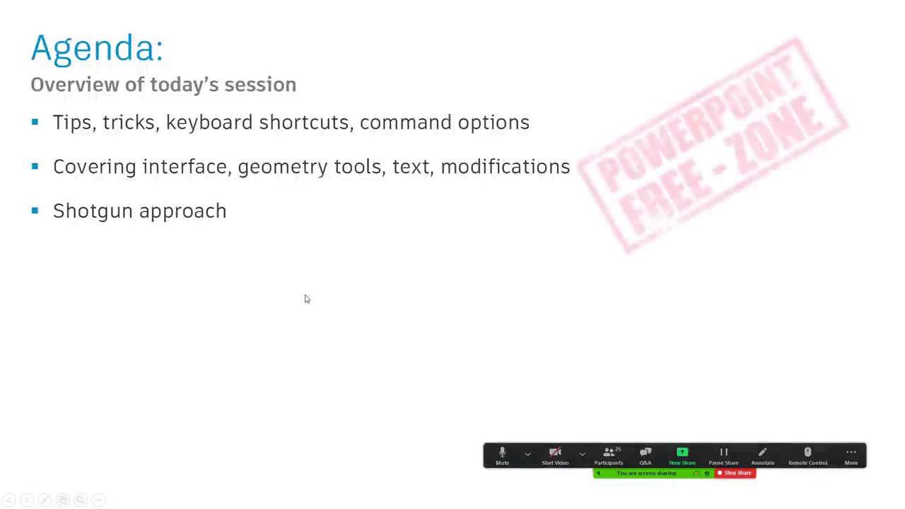